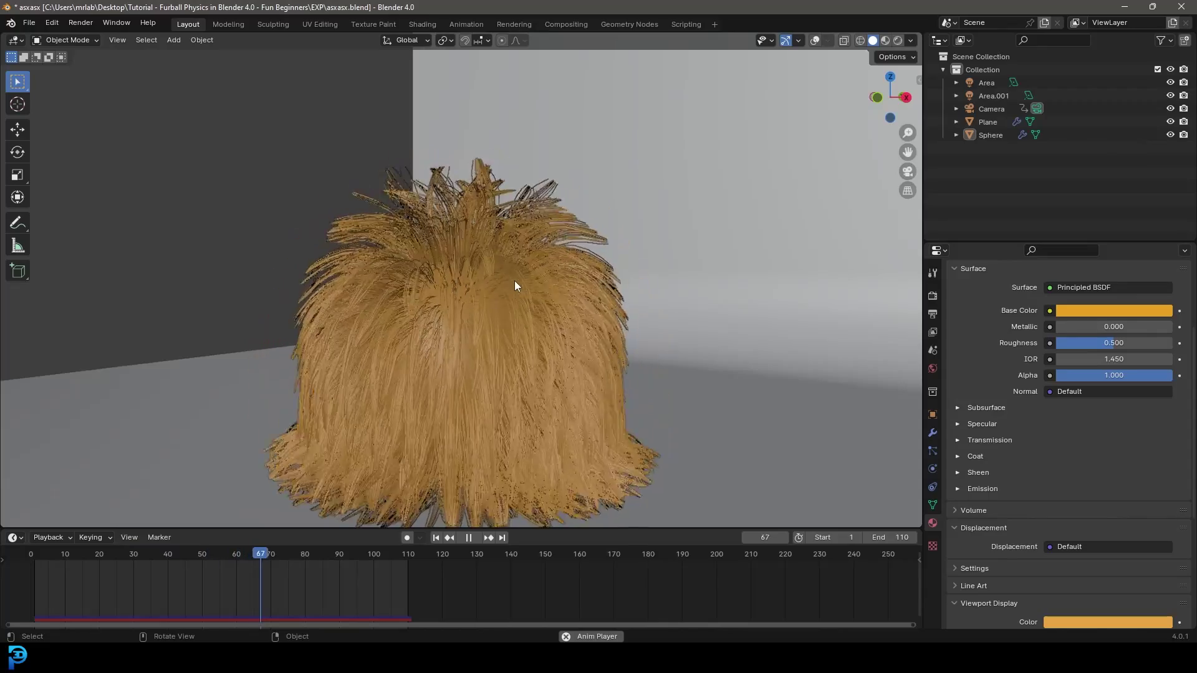
- Stop the furball playback, select the Sphere and hide its hair particles in the viewport
key("space")
middle_click_drag(484, 300, 444, 295)
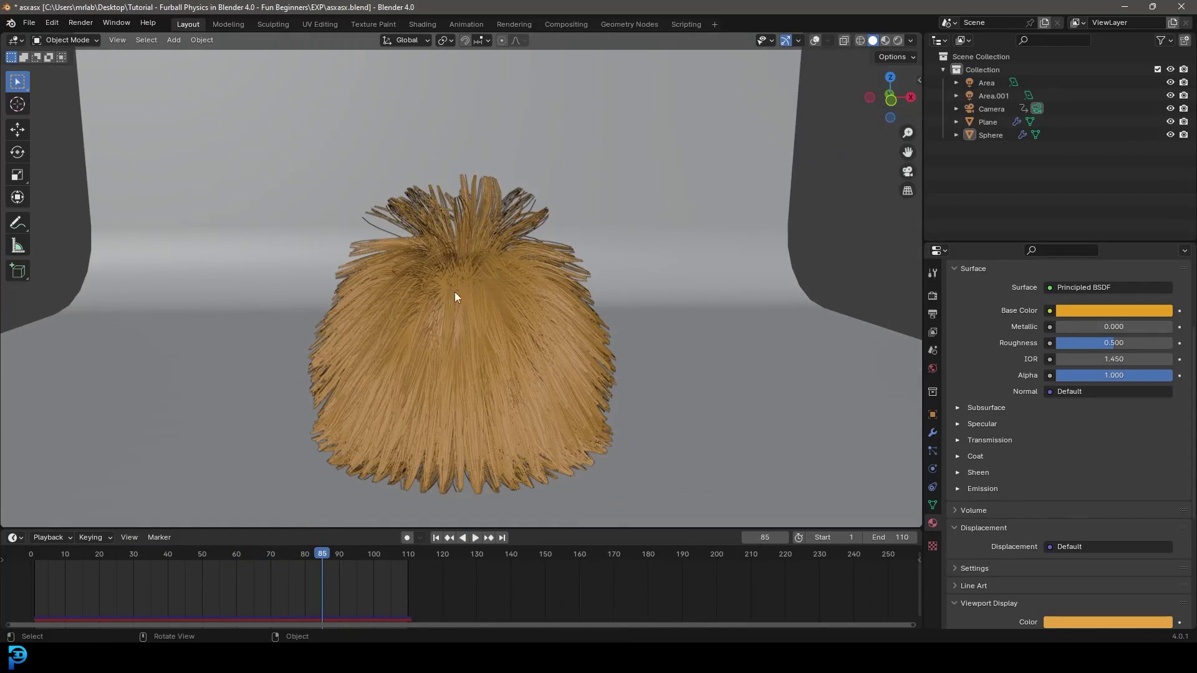
left_click(444, 294)
left_click(933, 433)
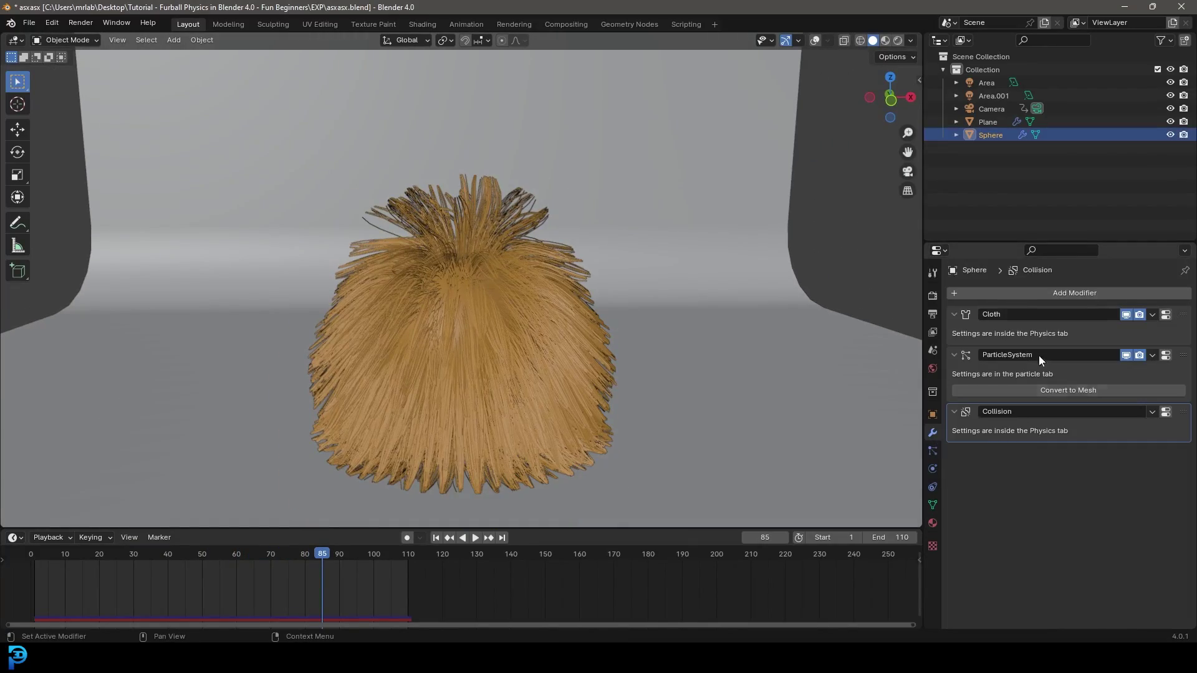
left_click(932, 451)
left_click(1154, 299)
- Replay the fall from frame 1, then show the hair particles again and replay
scroll(609, 317, "down", 3)
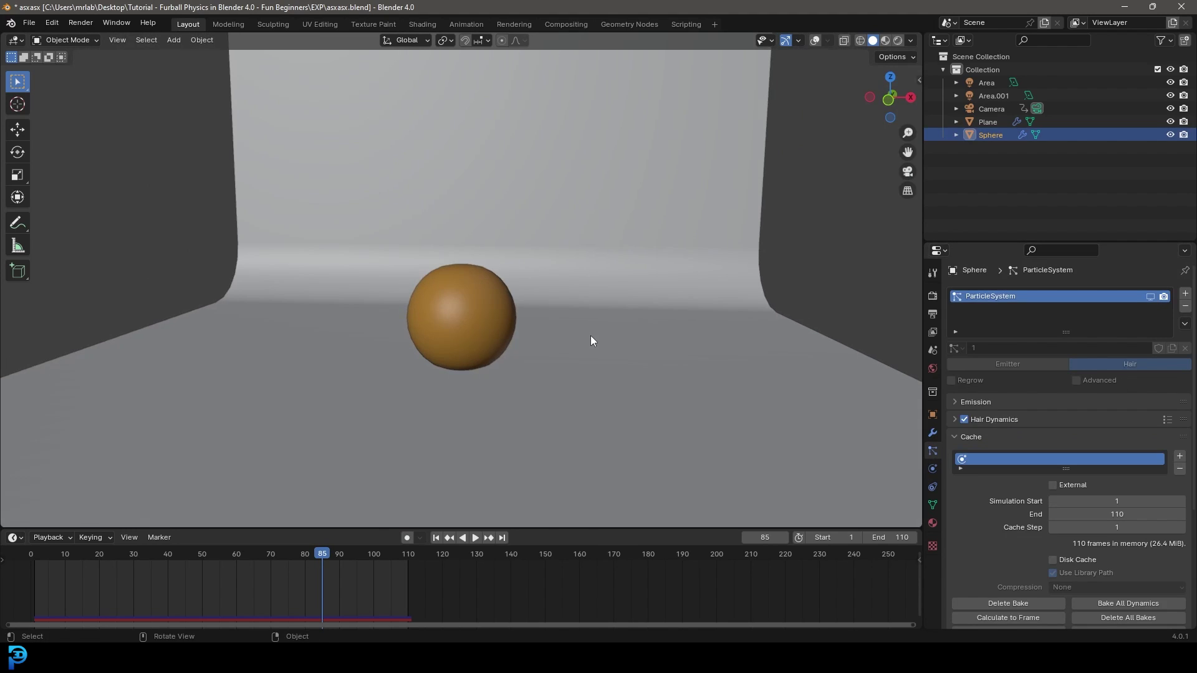
key("shift+Left")
key("space")
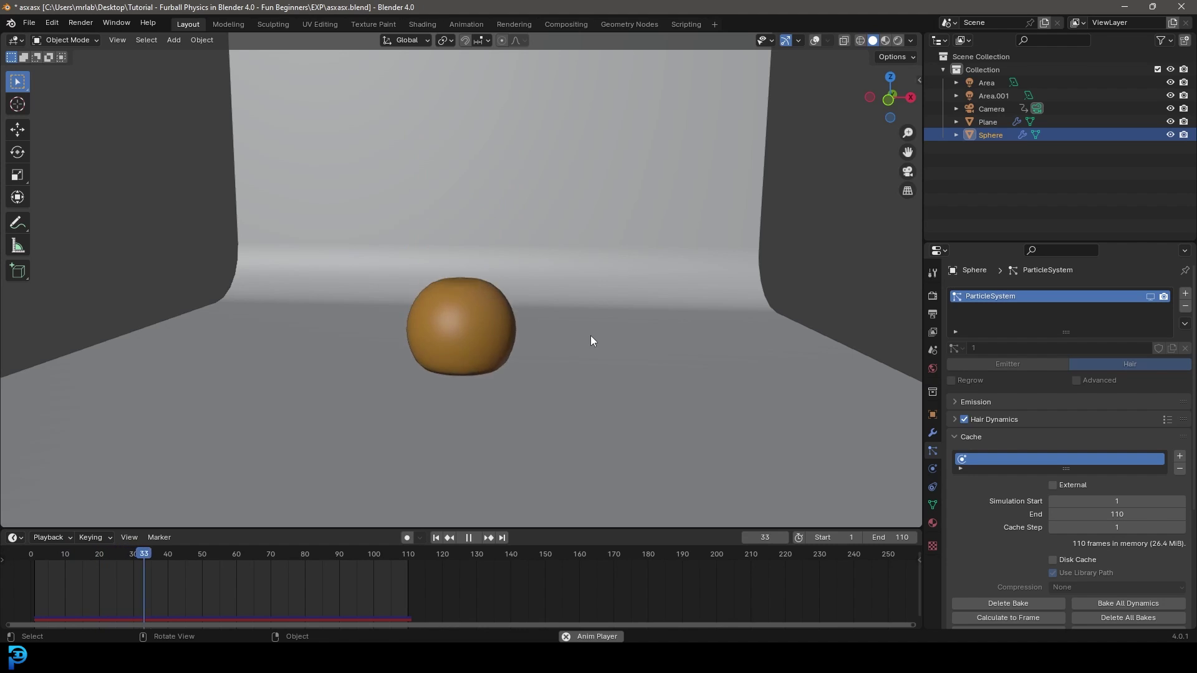
scroll(470, 318, "up", 2)
key("space")
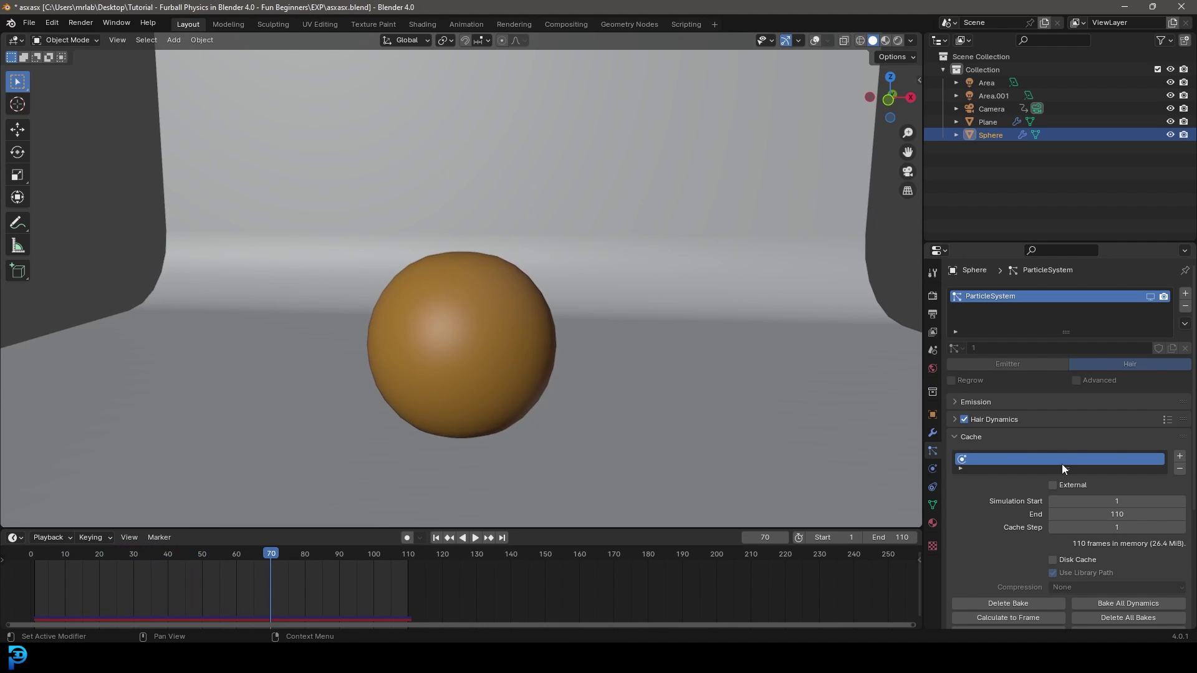
left_click(1150, 297)
key("shift+Left")
key("space")
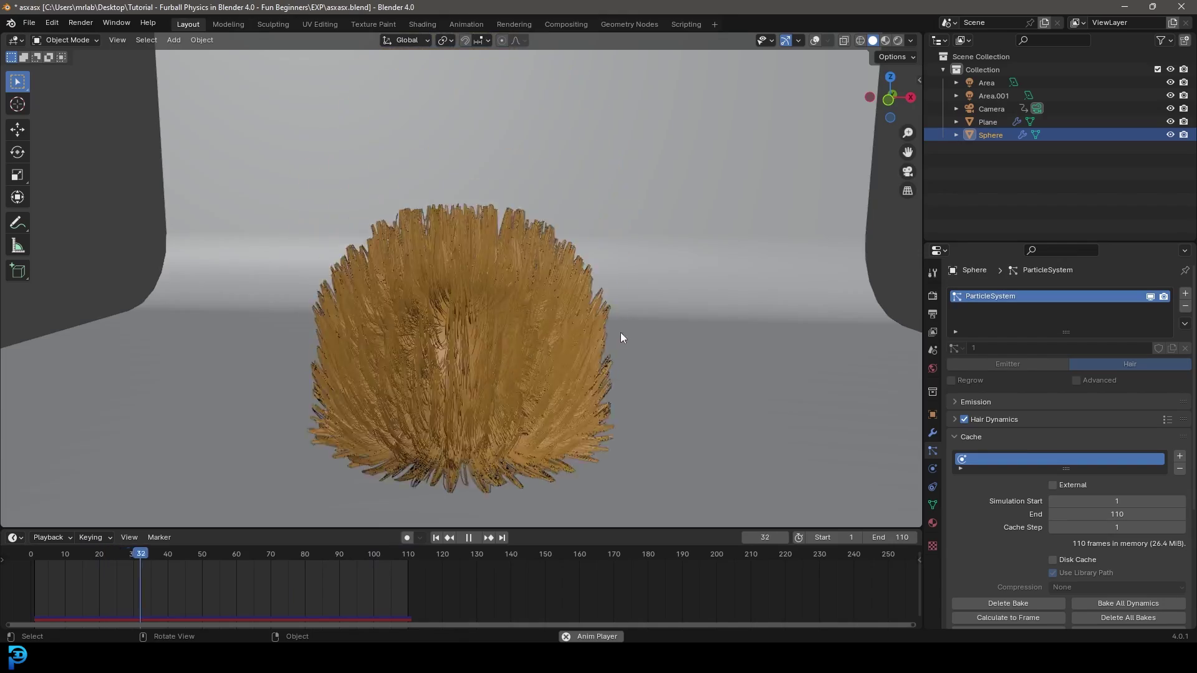
- Box-select the camera, cube and light of the new default scene
middle_click_drag(619, 332, 574, 327)
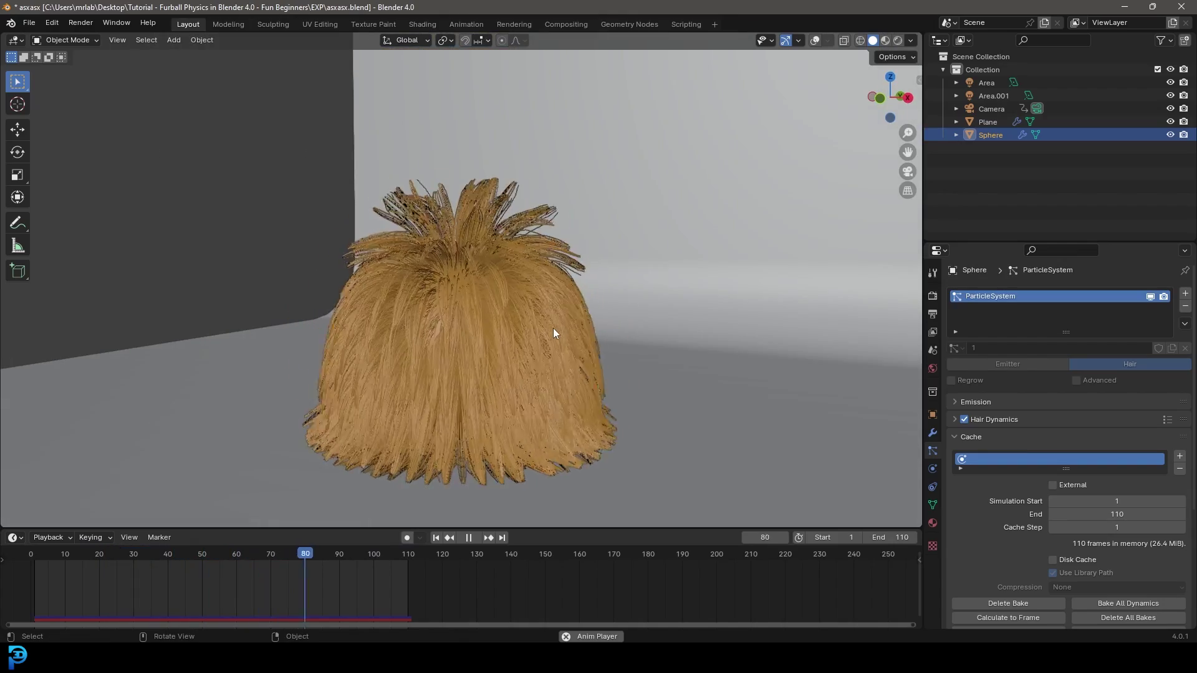
middle_click_drag(563, 335, 657, 362)
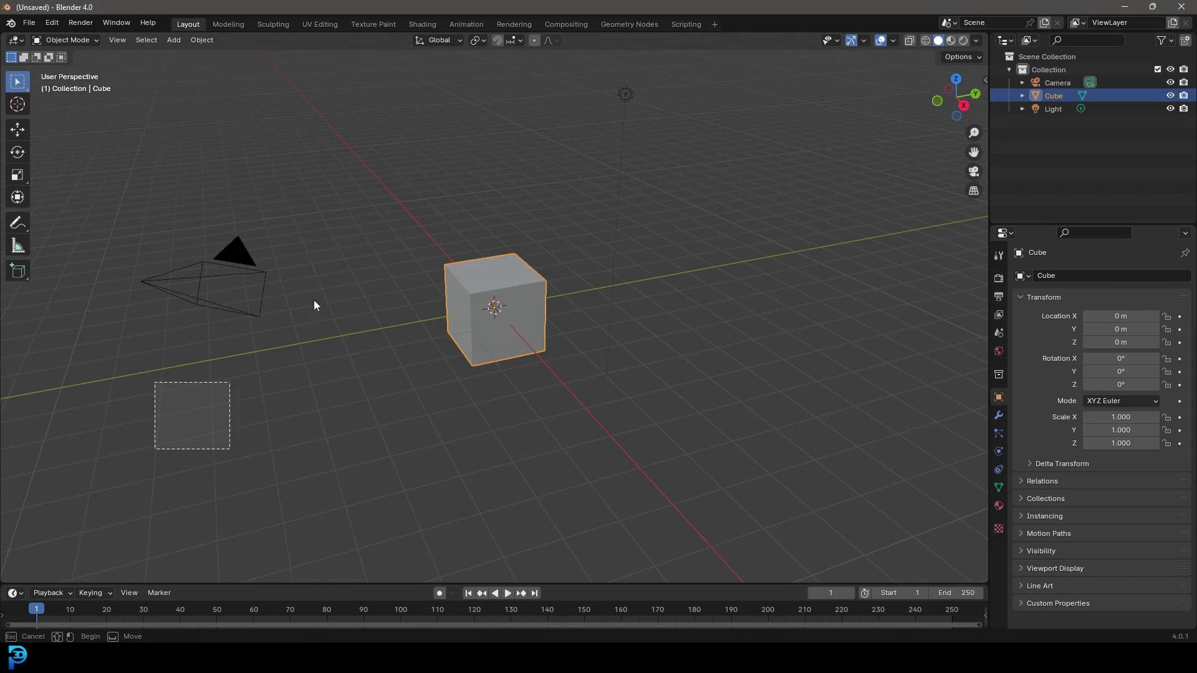
left_click_drag(154, 451, 727, 61)
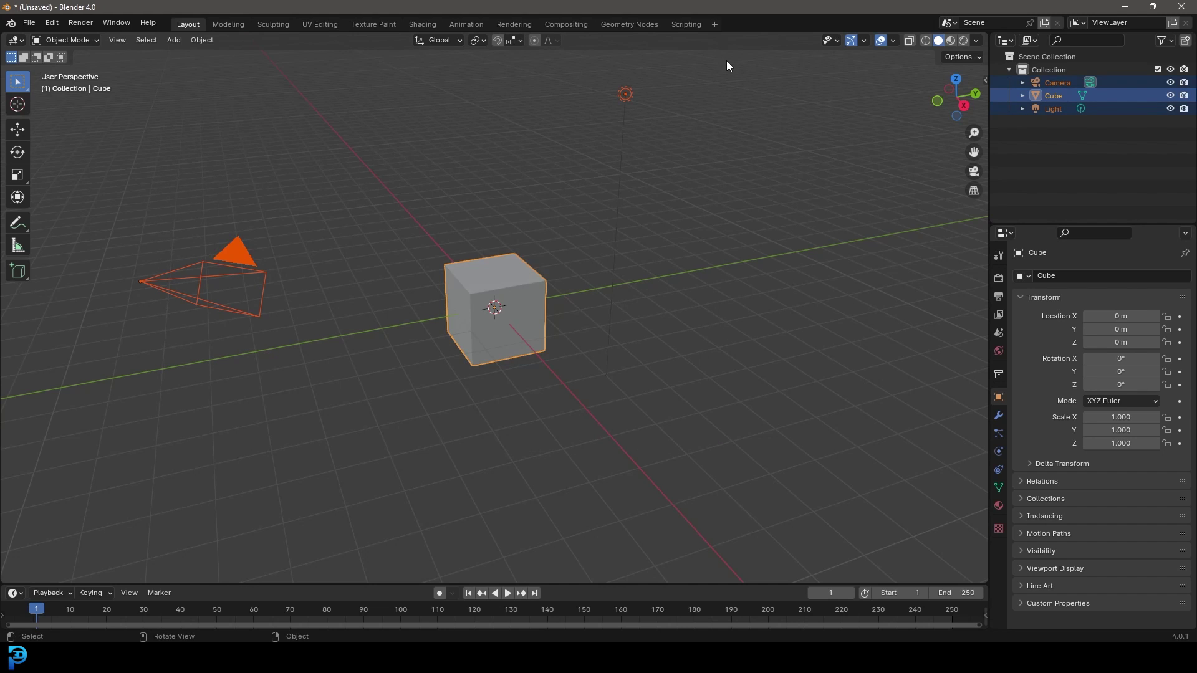
- Delete the default camera, cube and light and add a UV sphere
key("Delete")
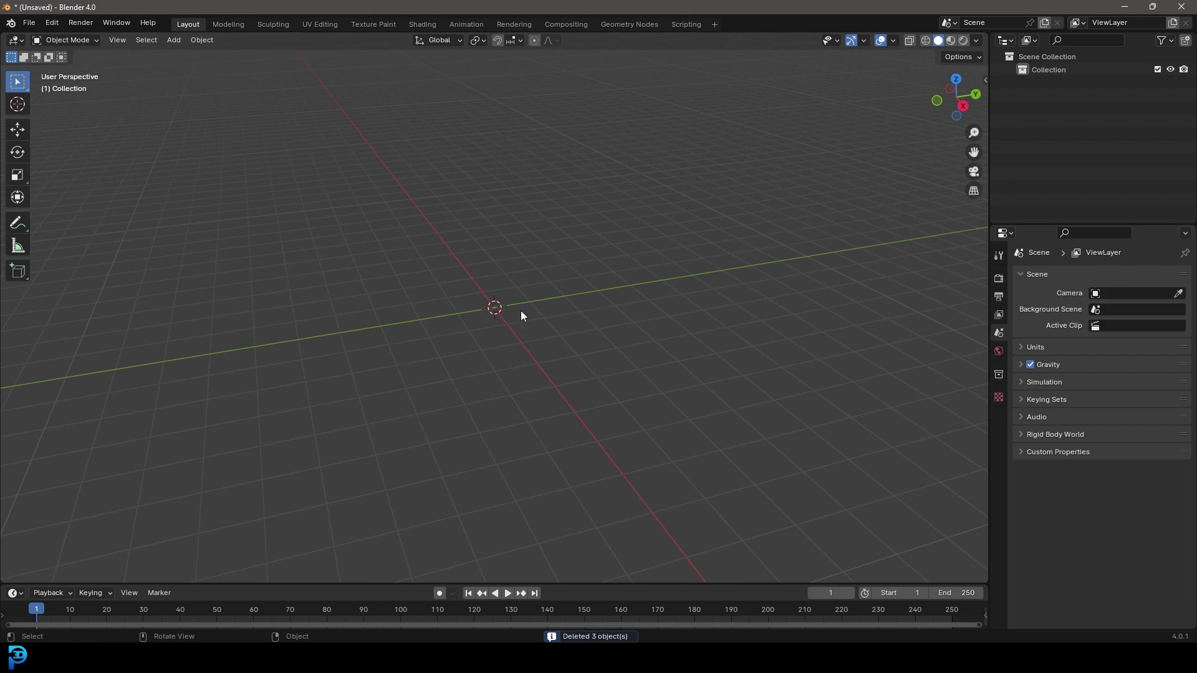
key("shift+a")
mouse_move(494, 316)
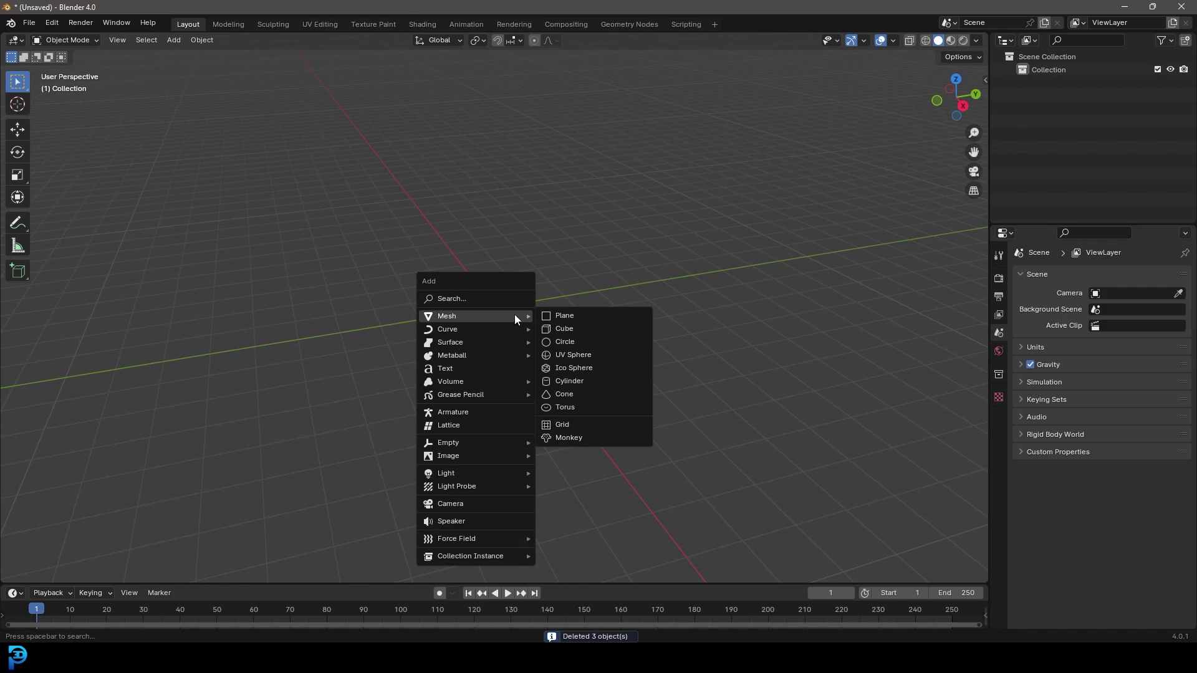
left_click(622, 353)
scroll(499, 361, "up", 3)
key("KP_1")
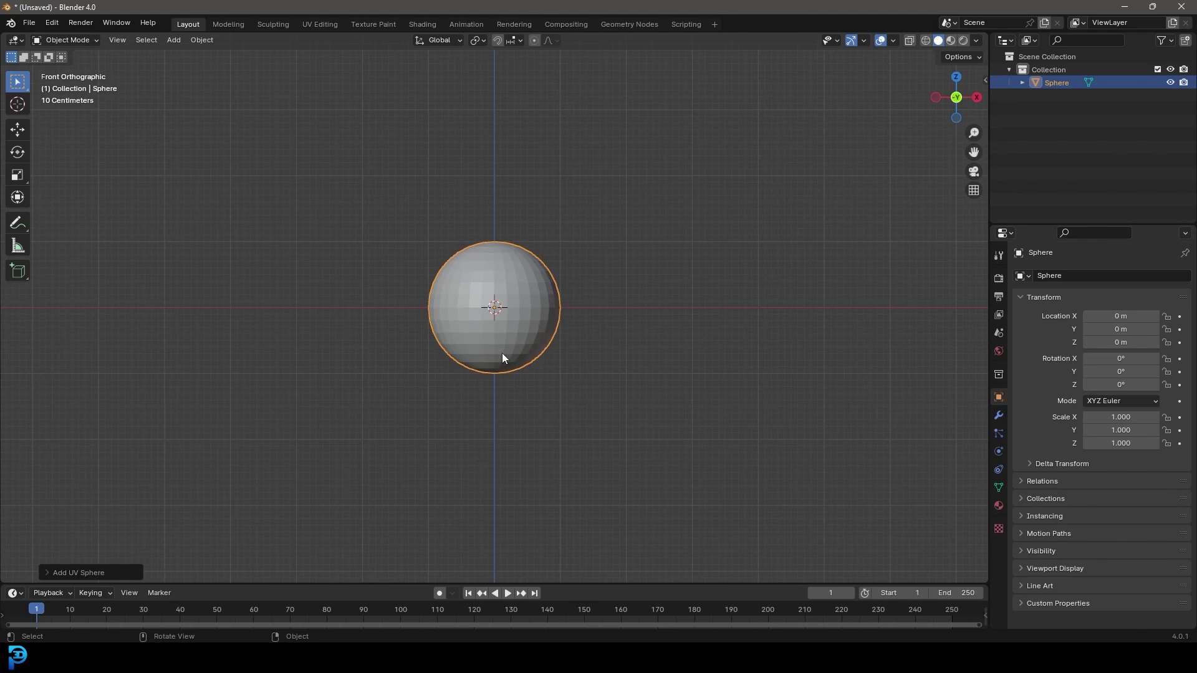
scroll(498, 368, "down", 3)
- Raise the sphere about 5 m along the Z axis
key("g")
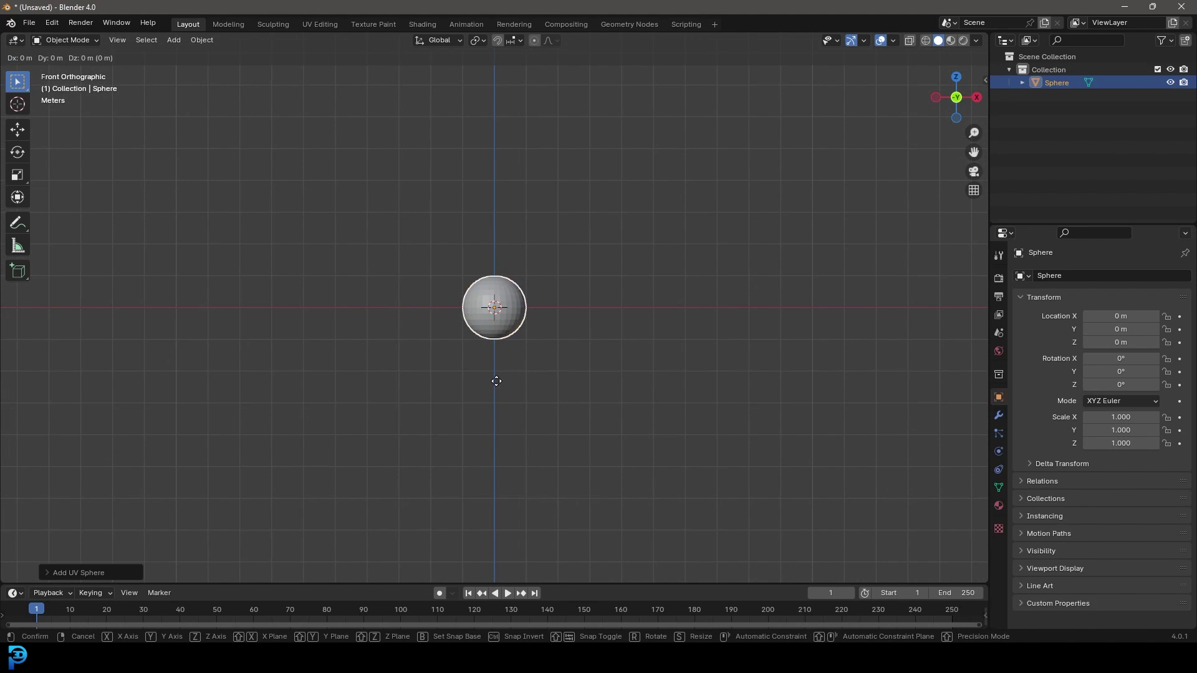
key("z")
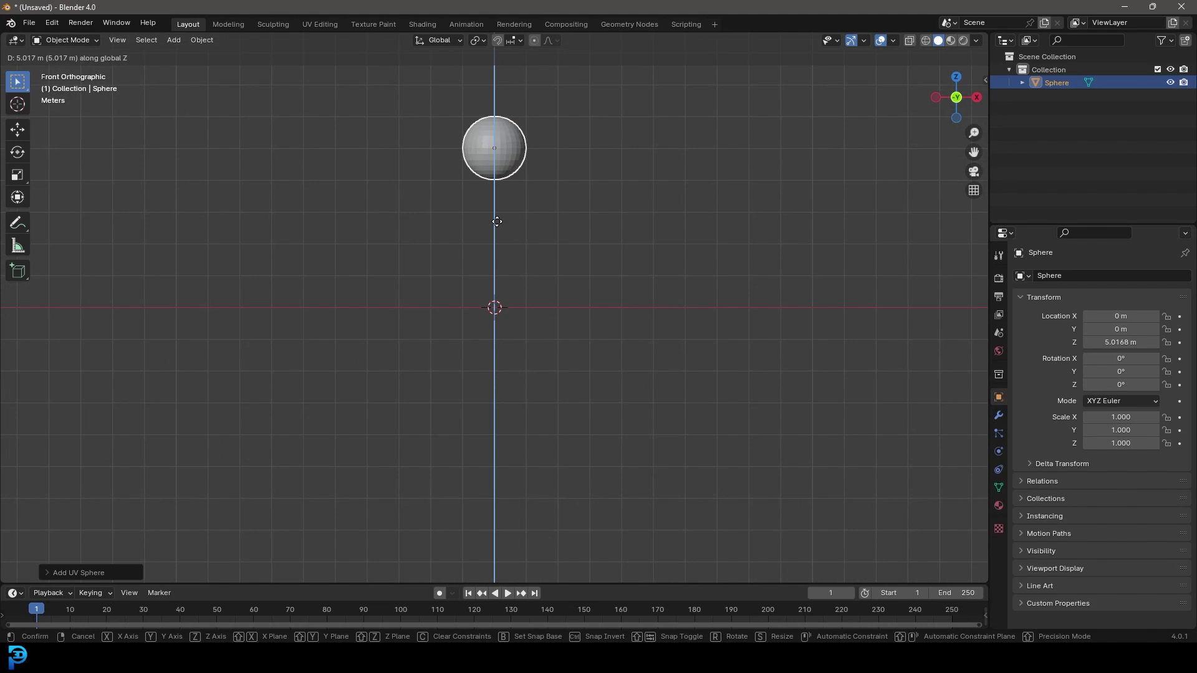
left_click(497, 221)
middle_click_drag(505, 216, 560, 204)
key("shift+a")
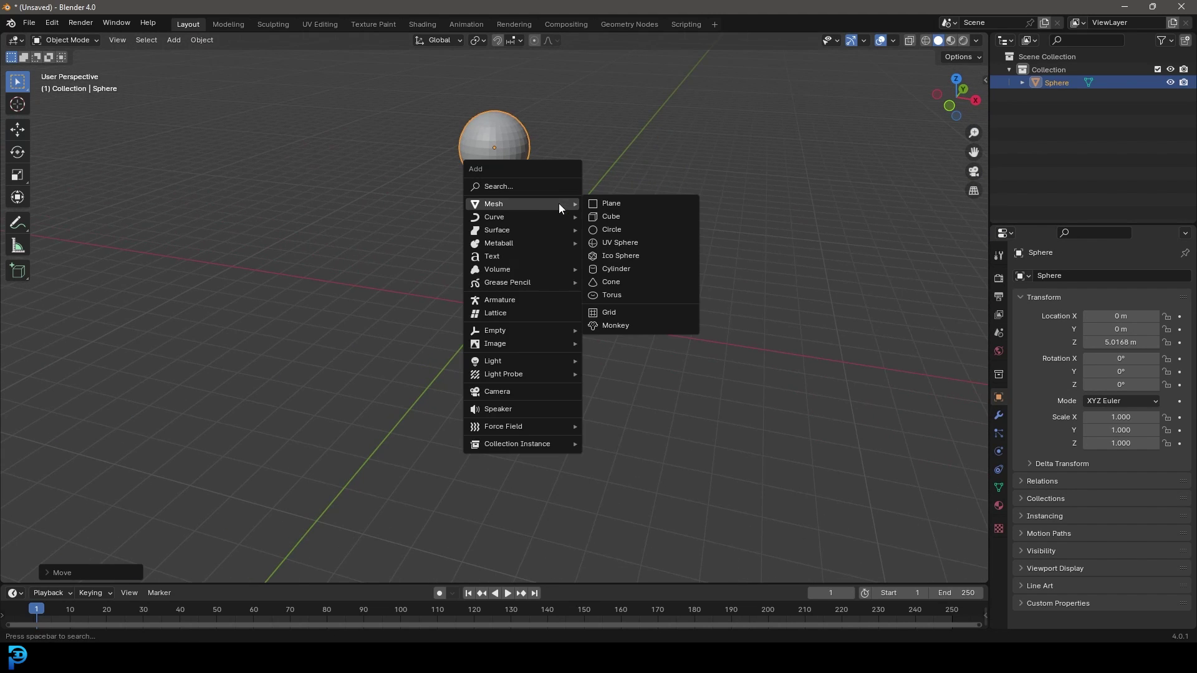
- Add a ground plane at the origin and scale its vertices up by 8 in Edit Mode
left_click(627, 204)
scroll(525, 309, "up", 3)
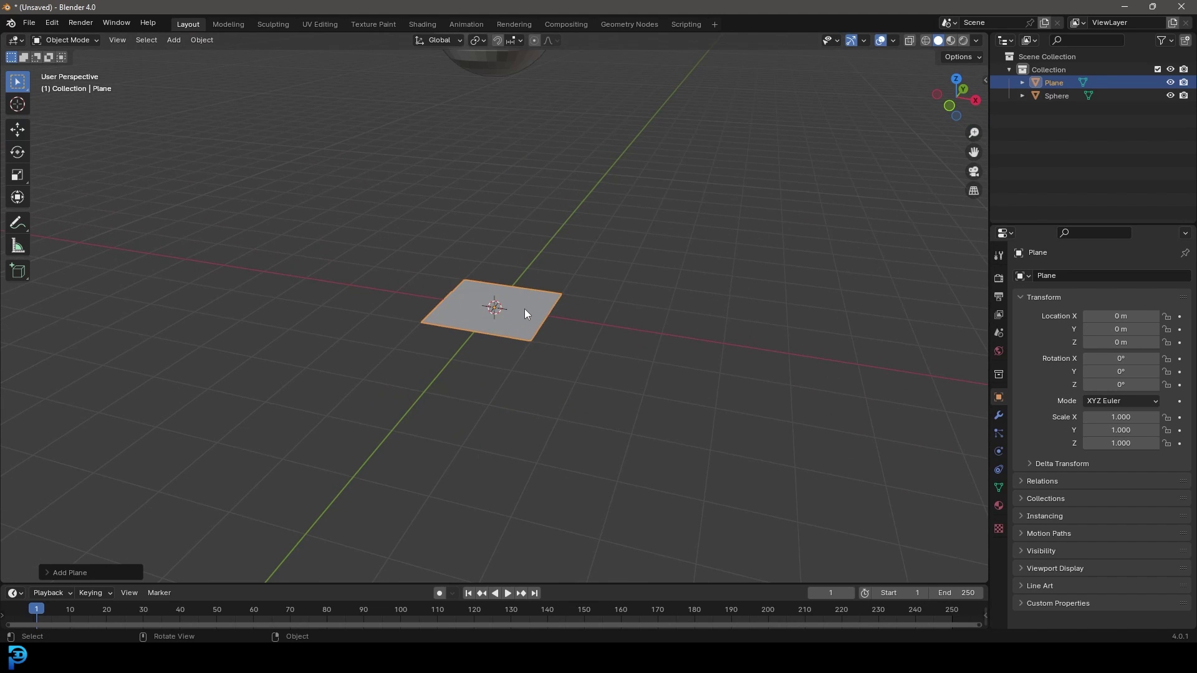
key("Tab")
middle_click_drag(559, 307, 628, 324)
left_click_drag(385, 195, 622, 420)
key("s")
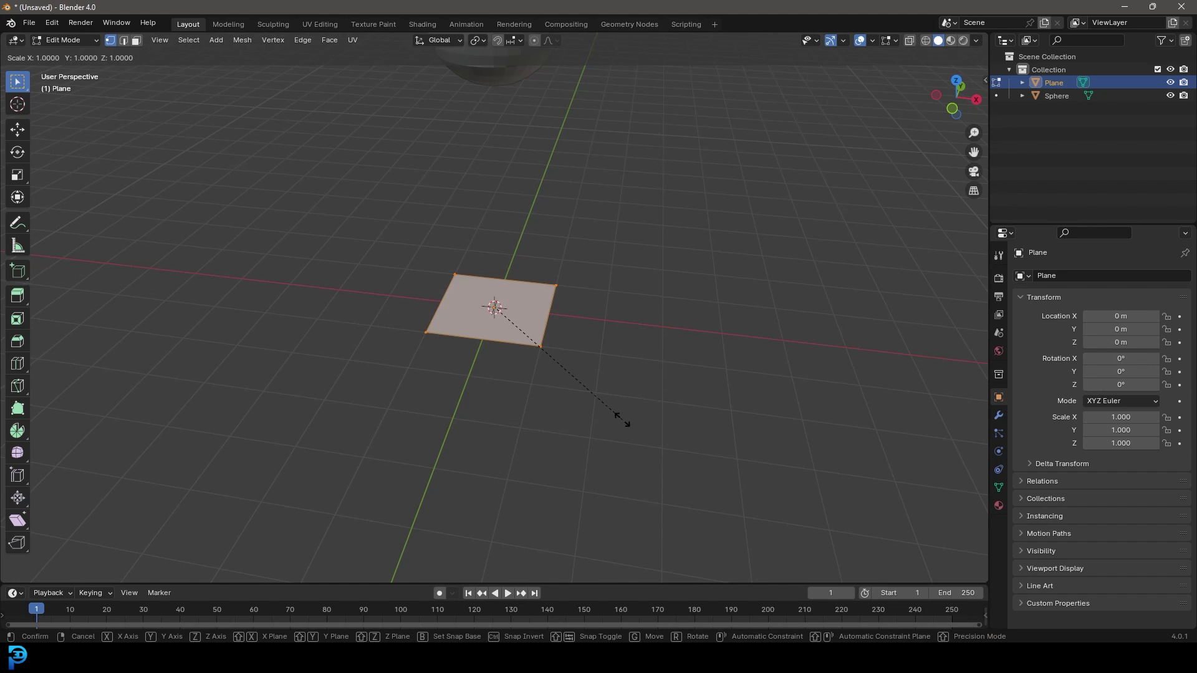
type("8")
key("Return")
key("Tab")
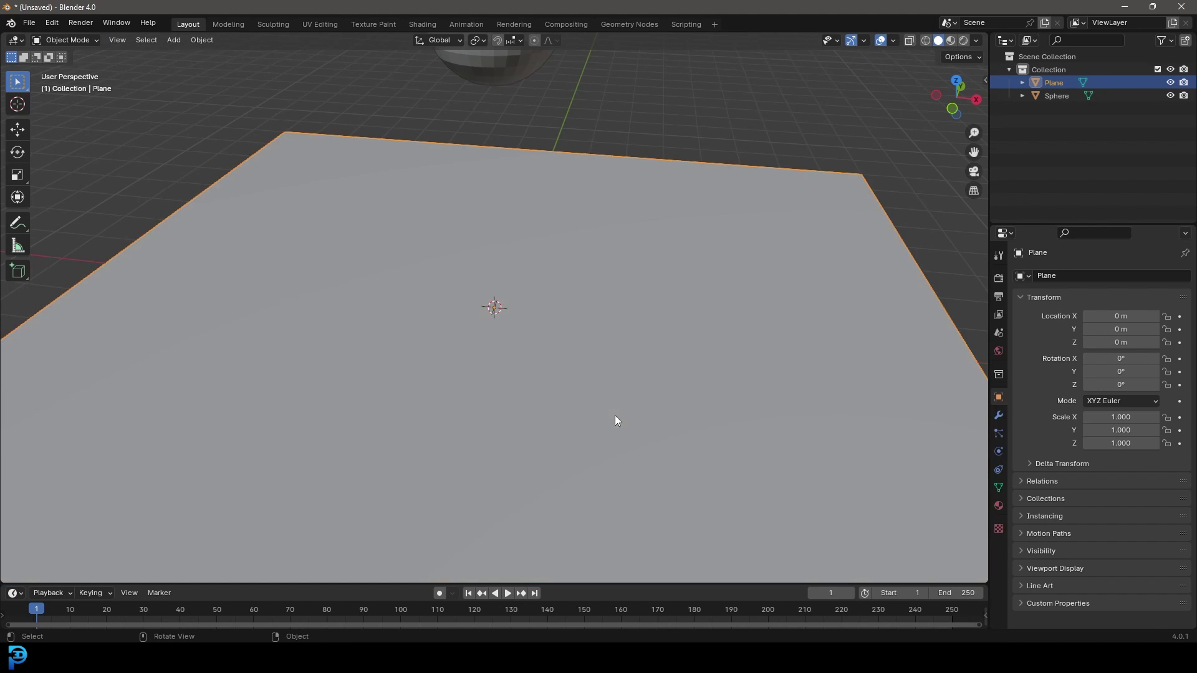
- Apply Shade Smooth to the sphere
scroll(215, 275, "down", 4)
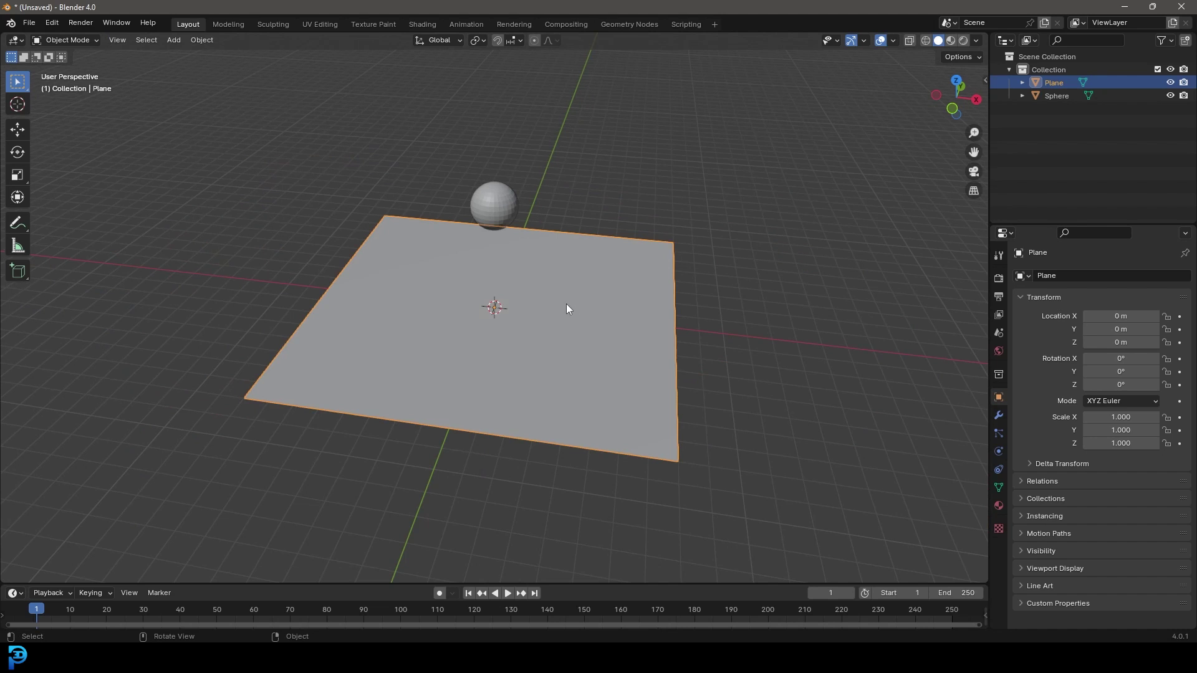
middle_click_drag(574, 307, 357, 263)
scroll(356, 263, "up", 3)
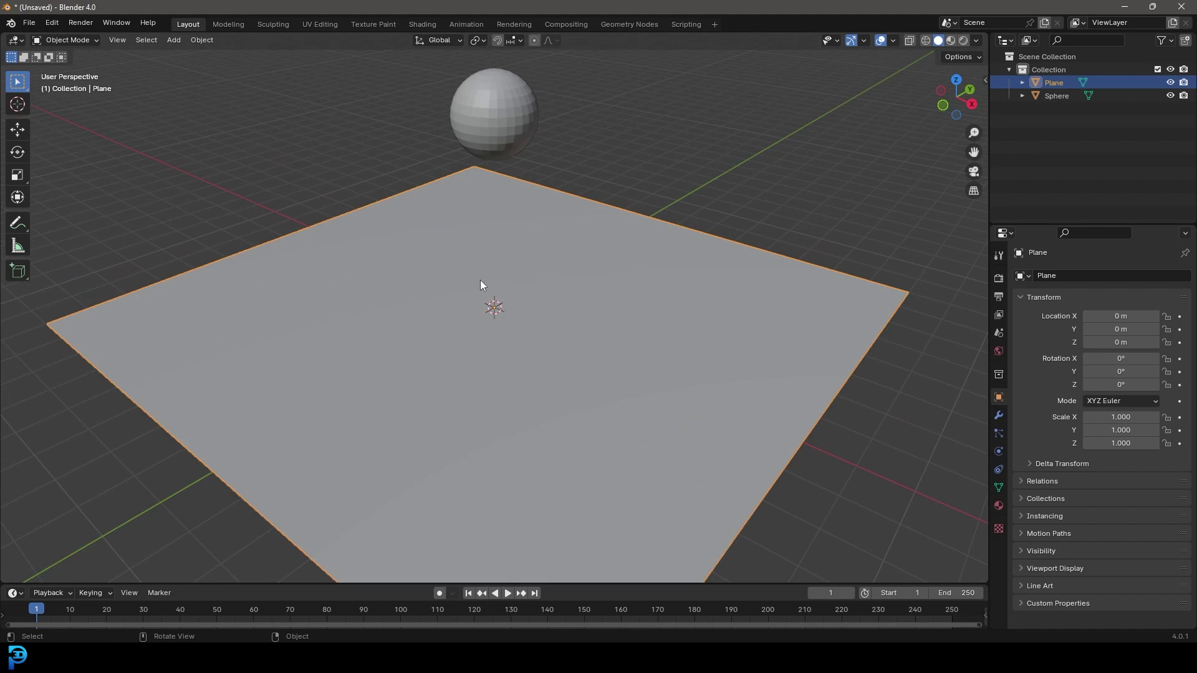
middle_click_drag(535, 307, 454, 296)
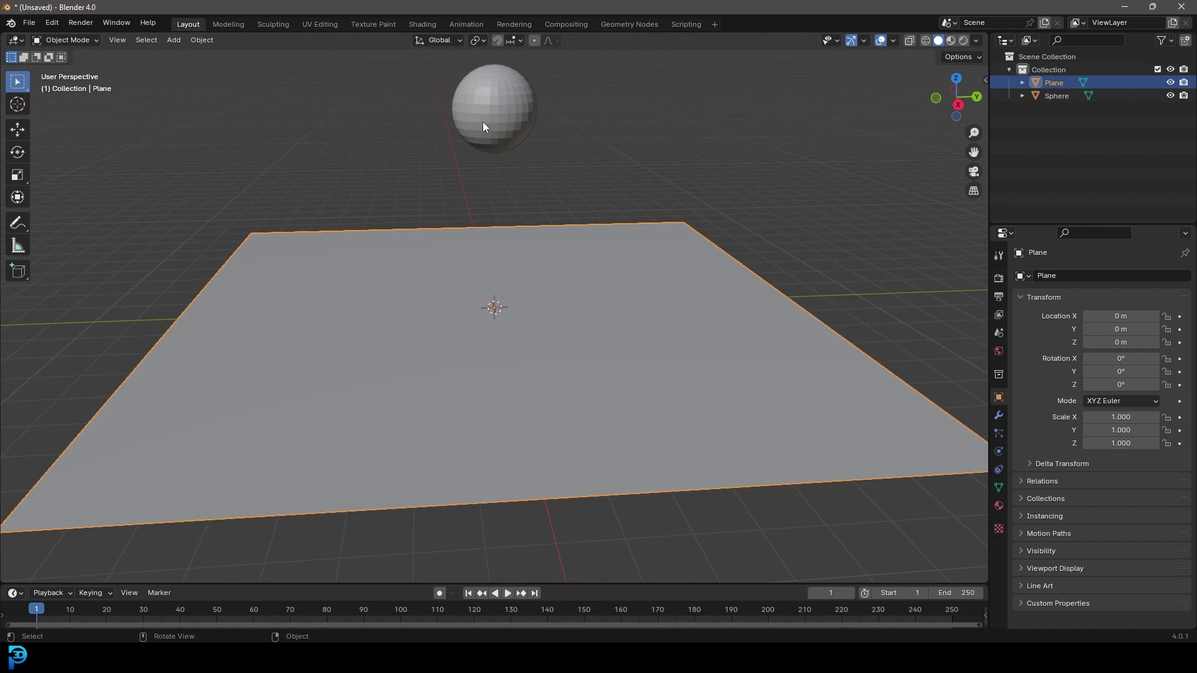
middle_click_drag(470, 245, 462, 312)
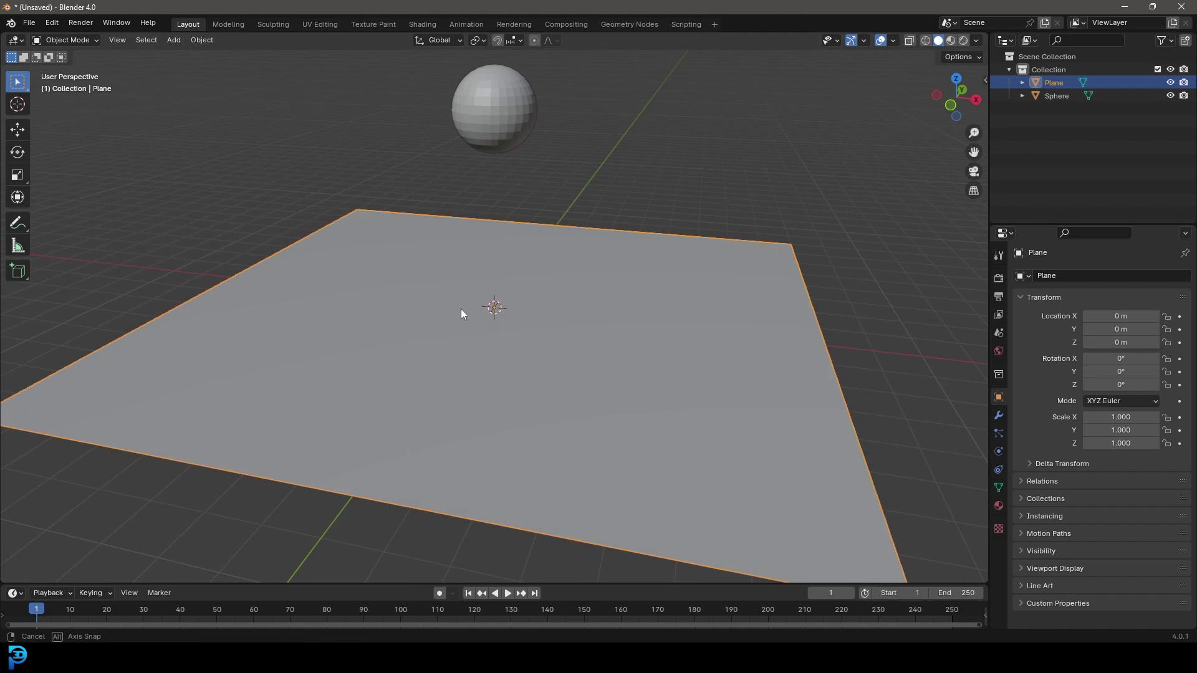
left_click(502, 95)
key("KP_Decimal")
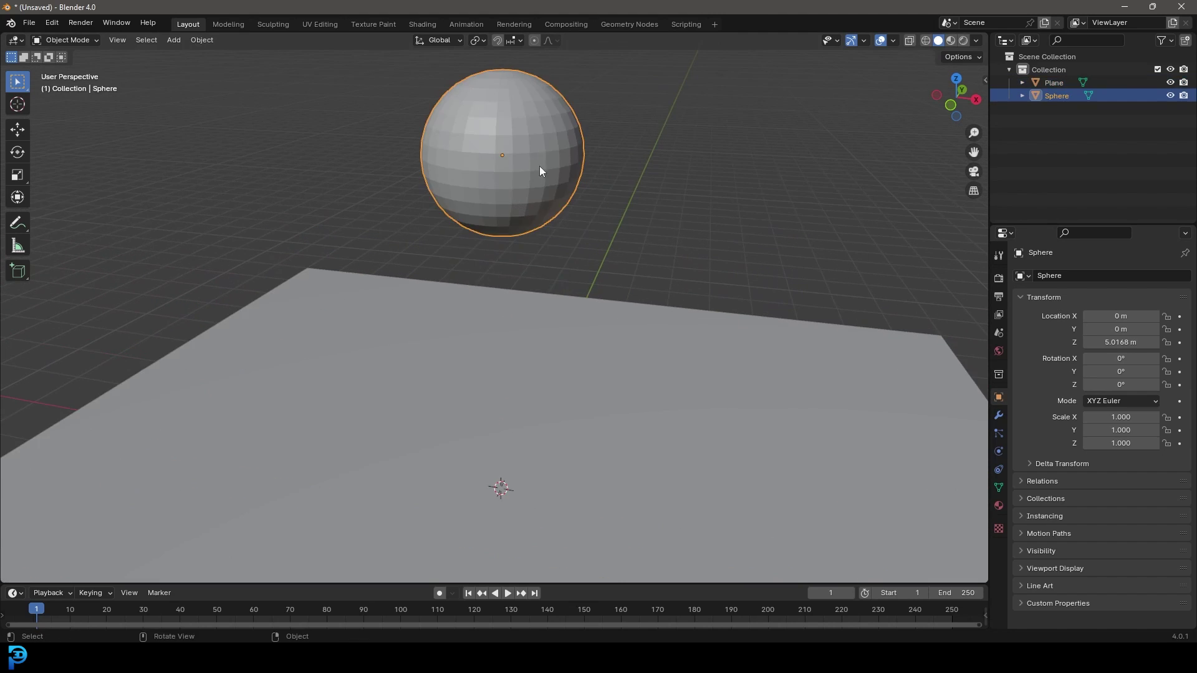
right_click(538, 141)
left_click(471, 144)
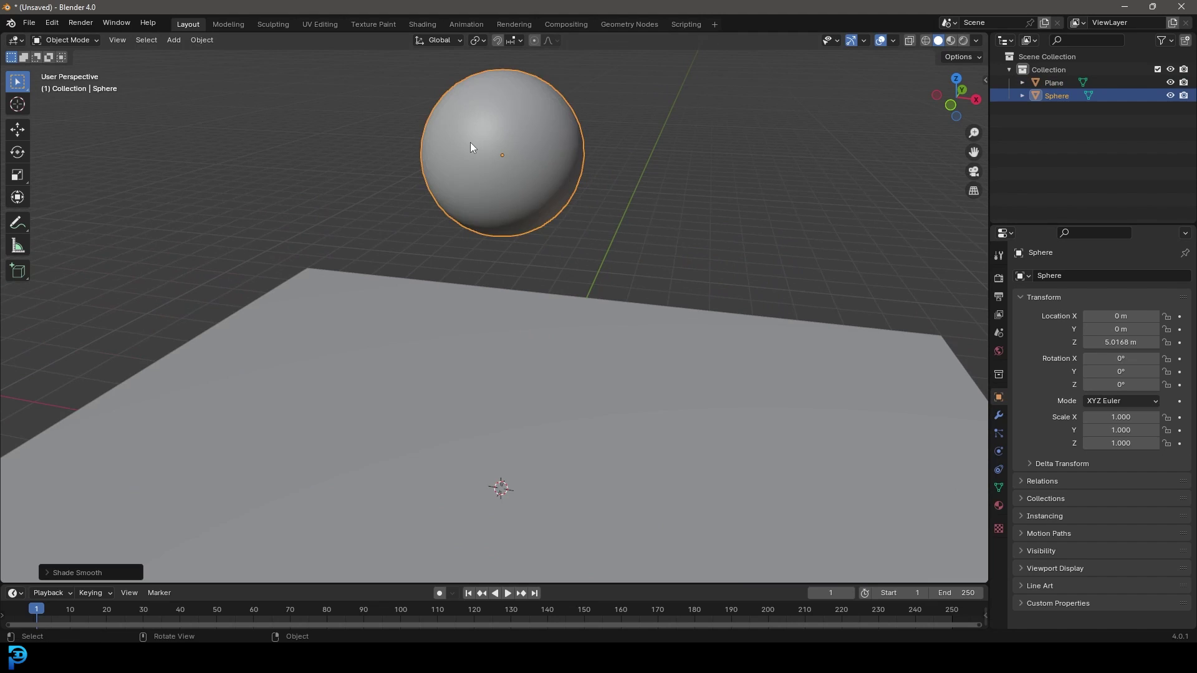
middle_click_drag(586, 269, 530, 294)
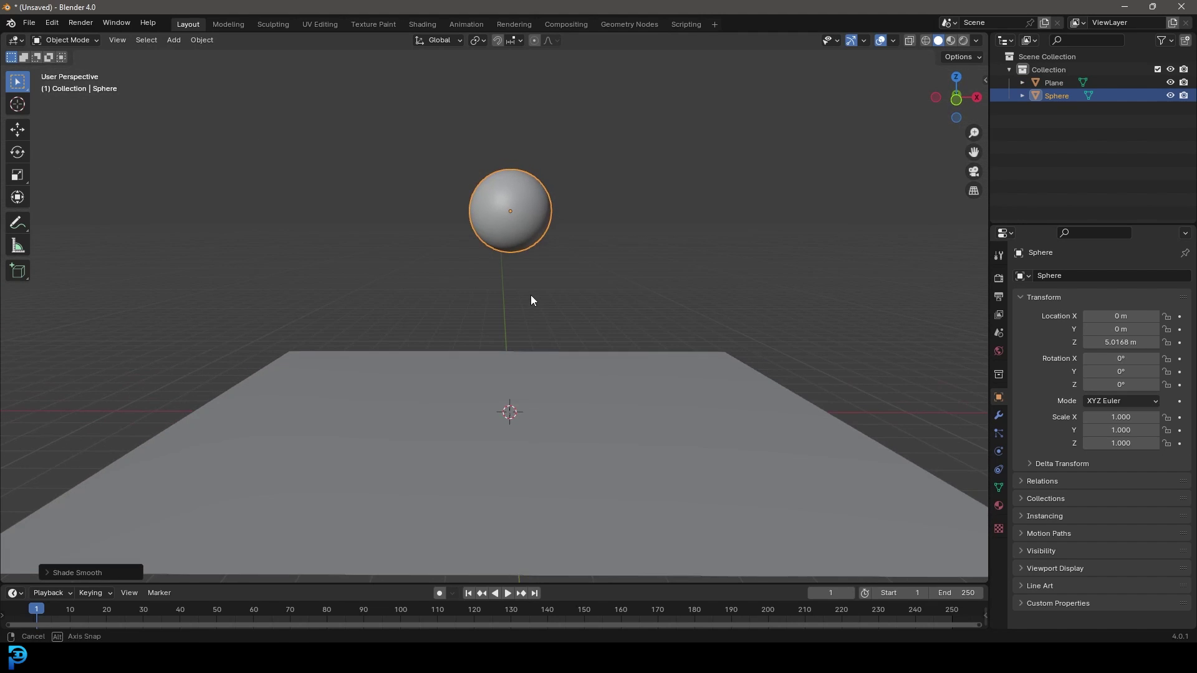
- Make the sphere a cloth object and the ground plane a collision object
left_click(999, 452)
left_click(1057, 305)
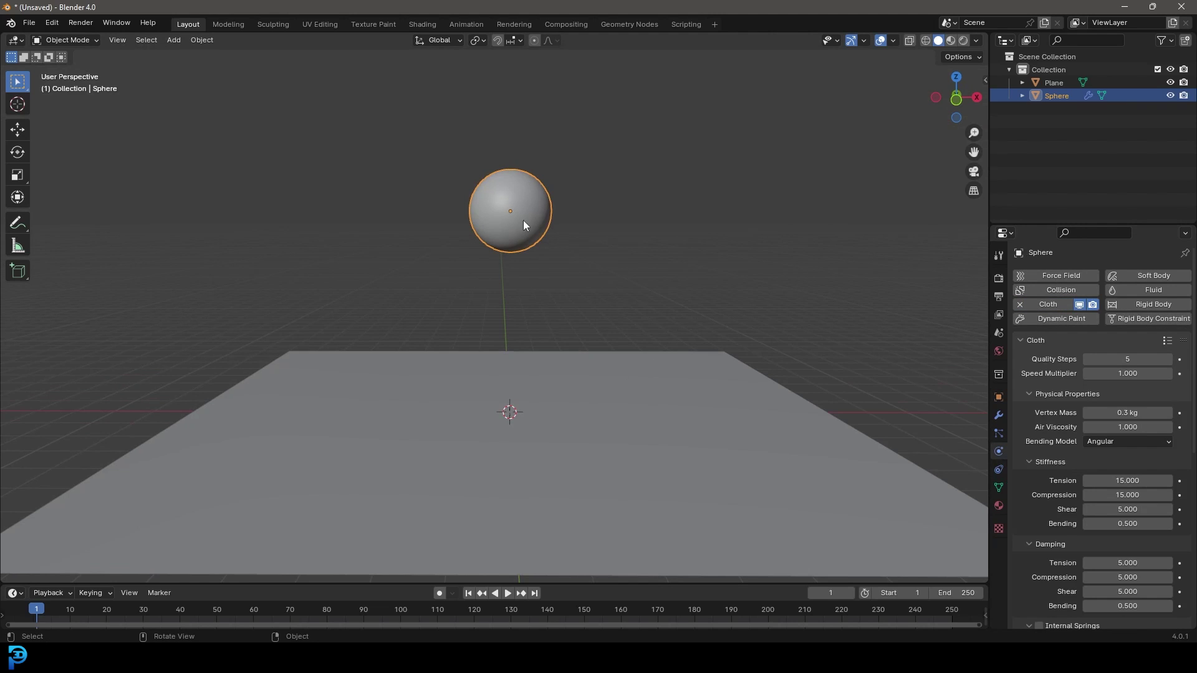
left_click(646, 360)
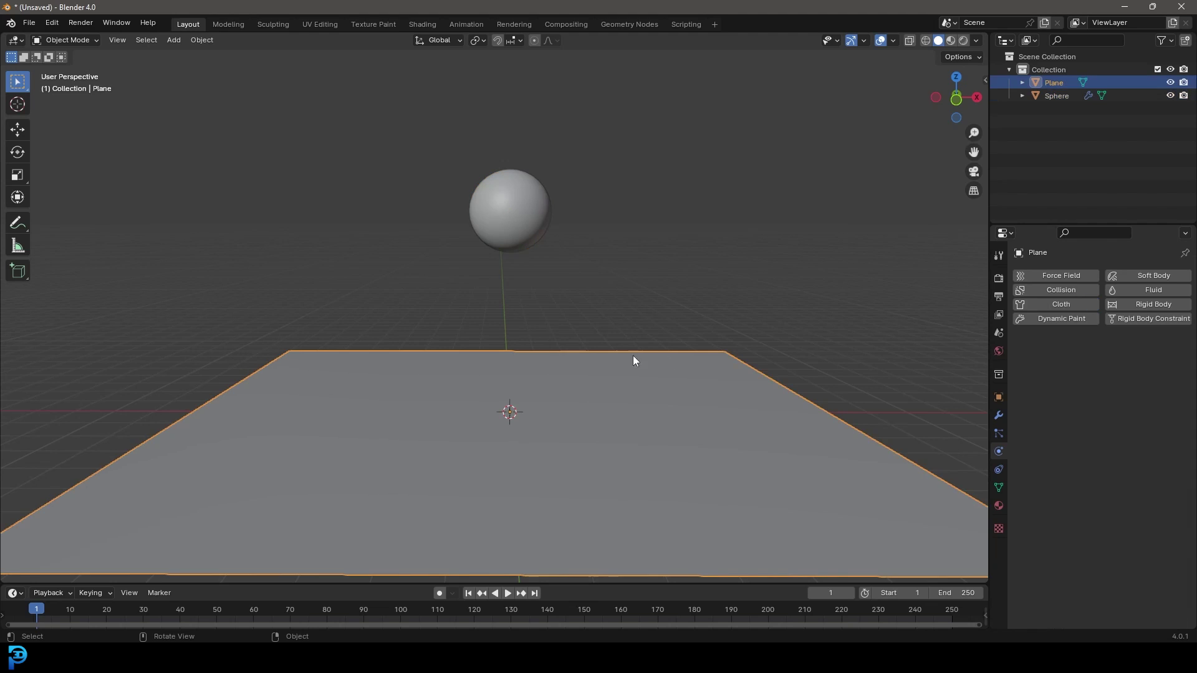
left_click(1062, 292)
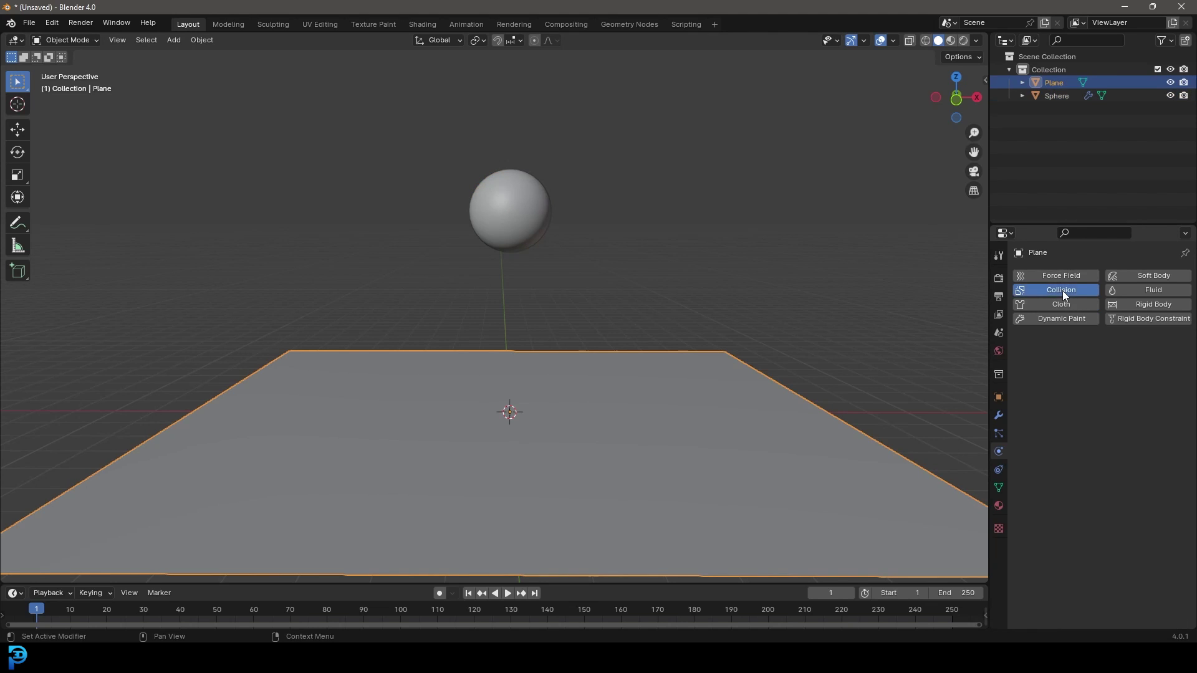
- Enable Self Collisions in the sphere's cloth collision settings
left_click(510, 196)
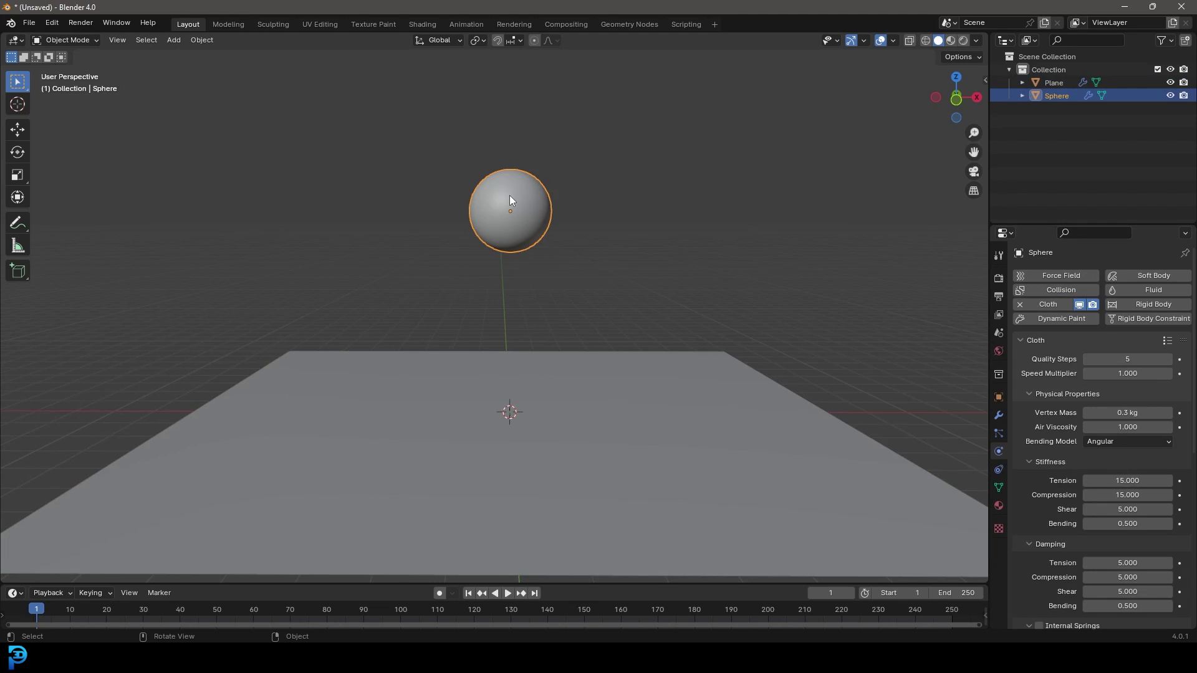
scroll(1043, 400, "down", 10)
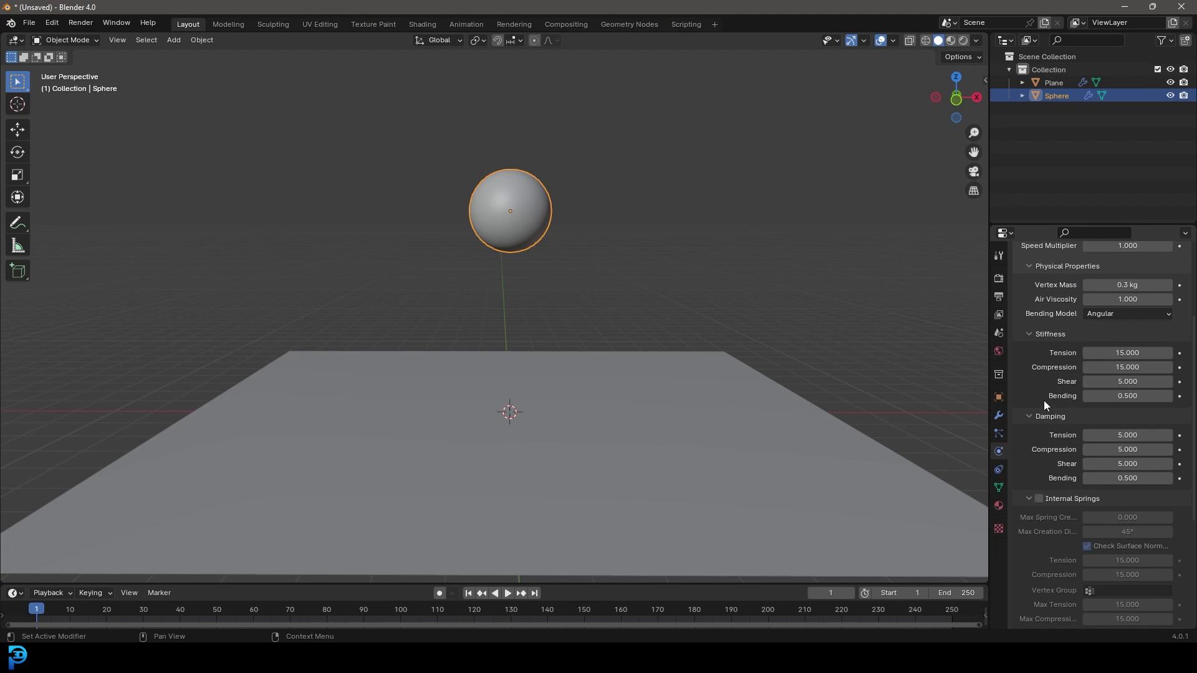
scroll(1053, 449, "down", 3)
left_click(1050, 588)
scroll(1041, 585, "down", 5)
left_click(1037, 557)
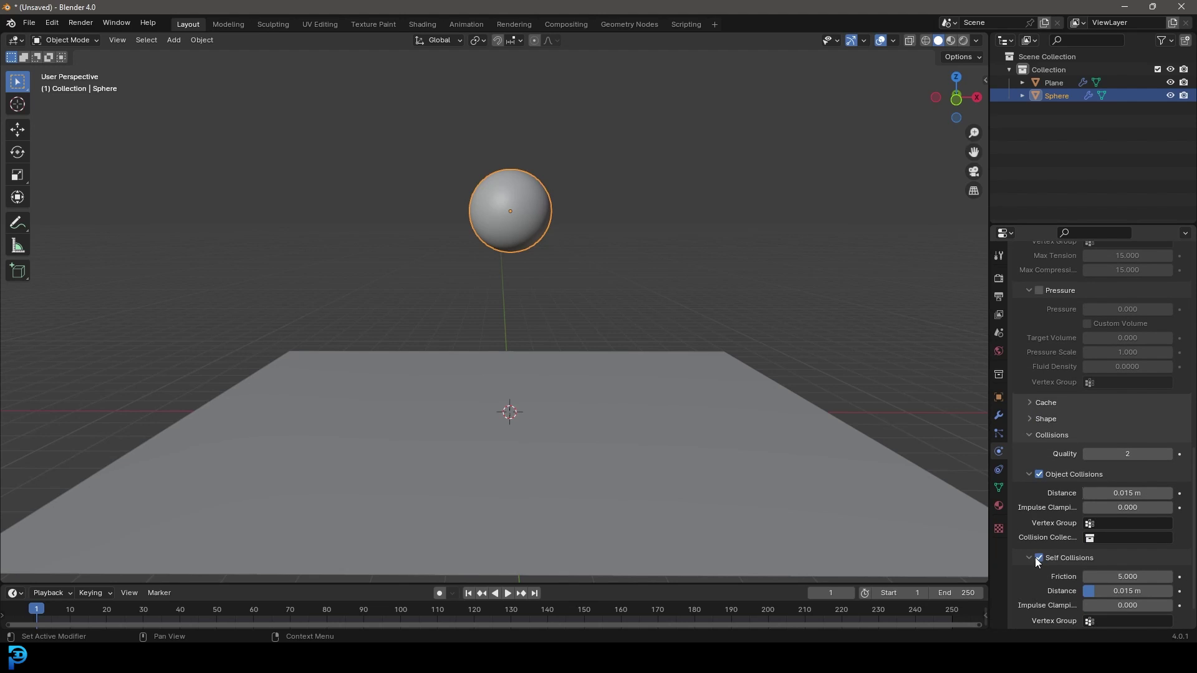
- Drag the viewport border upward to enlarge the timeline area
scroll(531, 210, "up", 3)
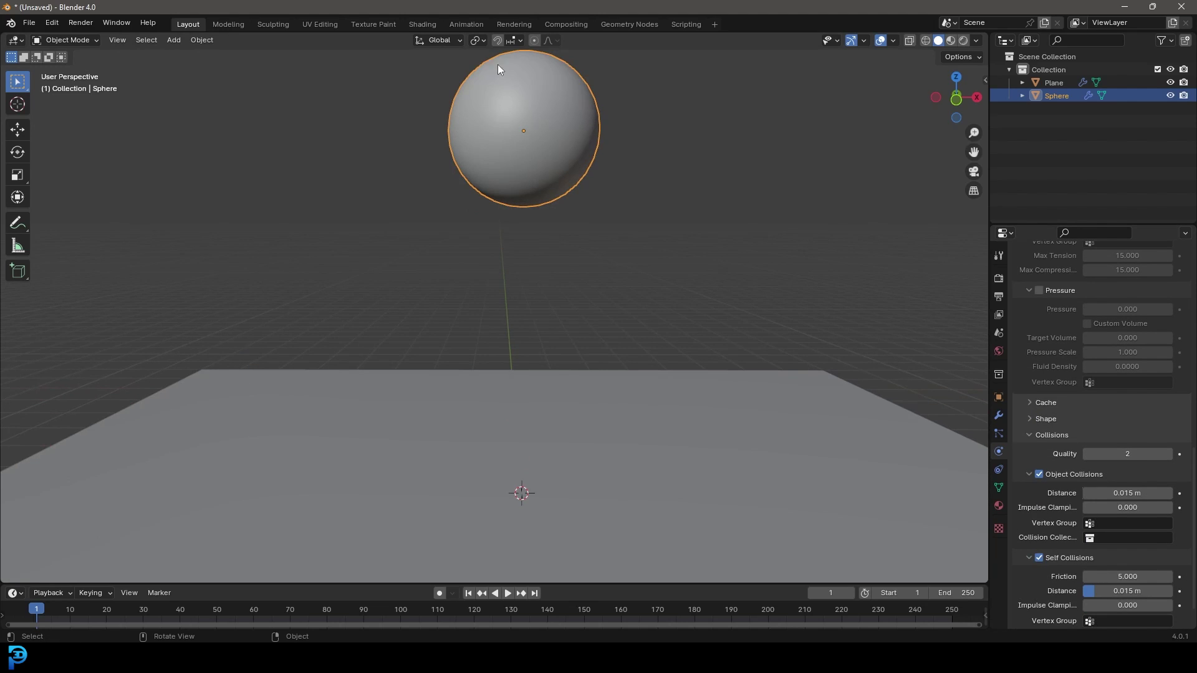
scroll(580, 141, "down", 4)
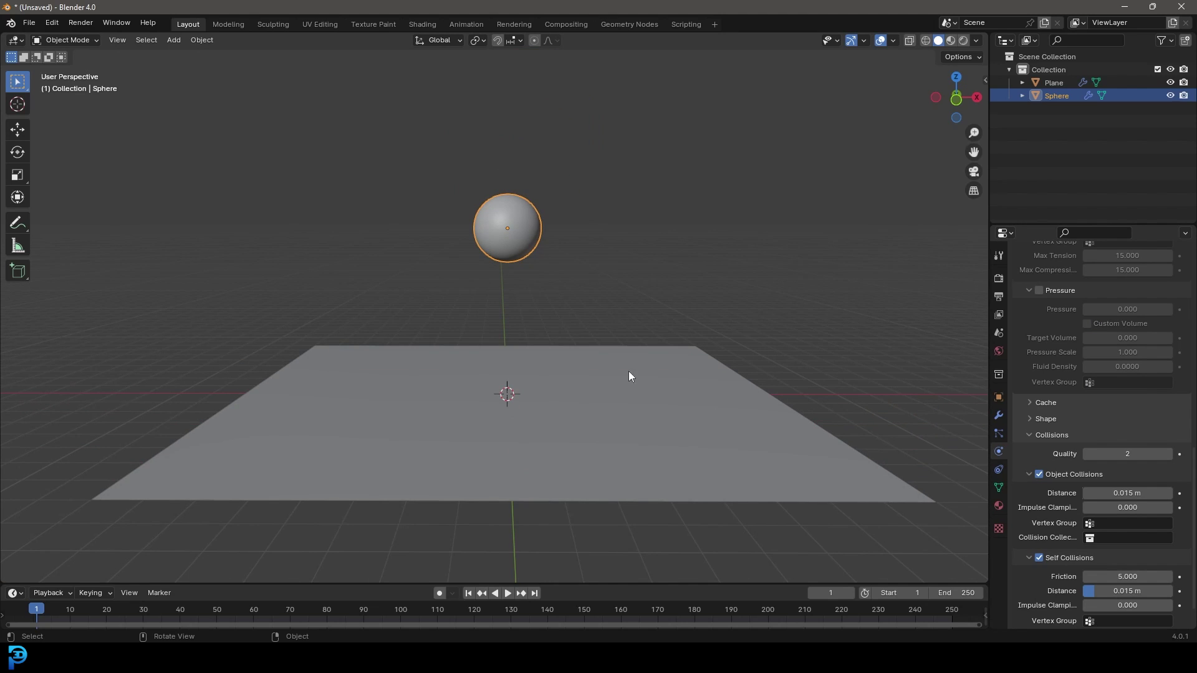
middle_click_drag(604, 373, 618, 381)
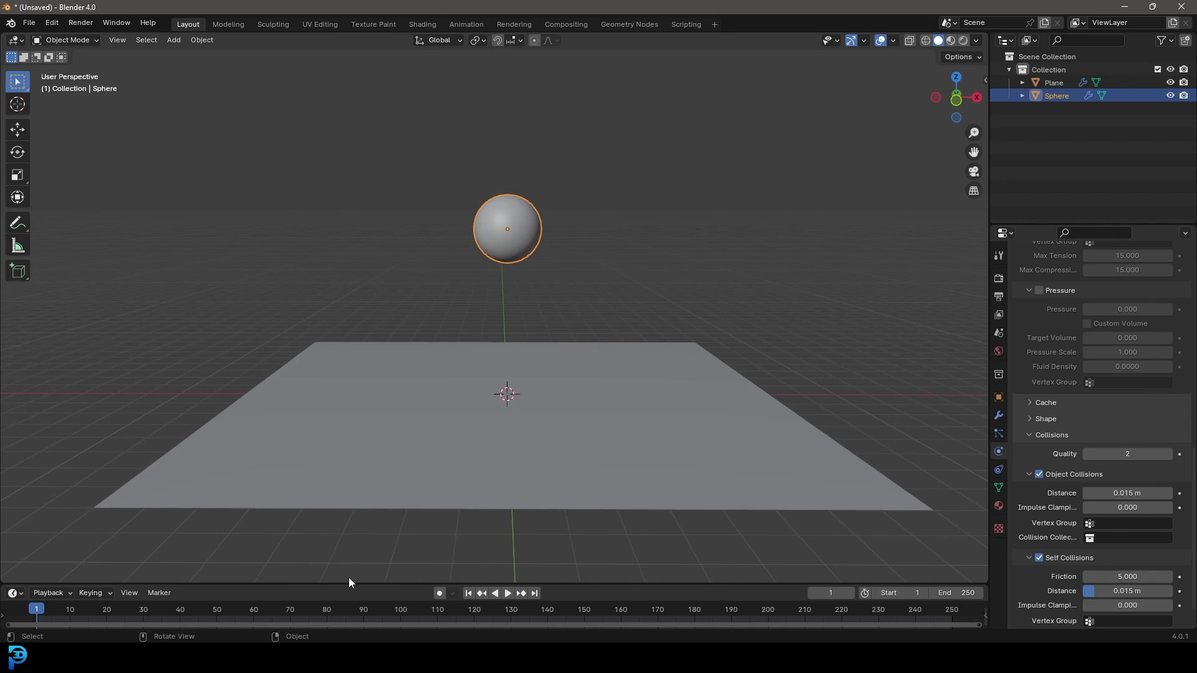
left_click_drag(349, 584, 349, 531)
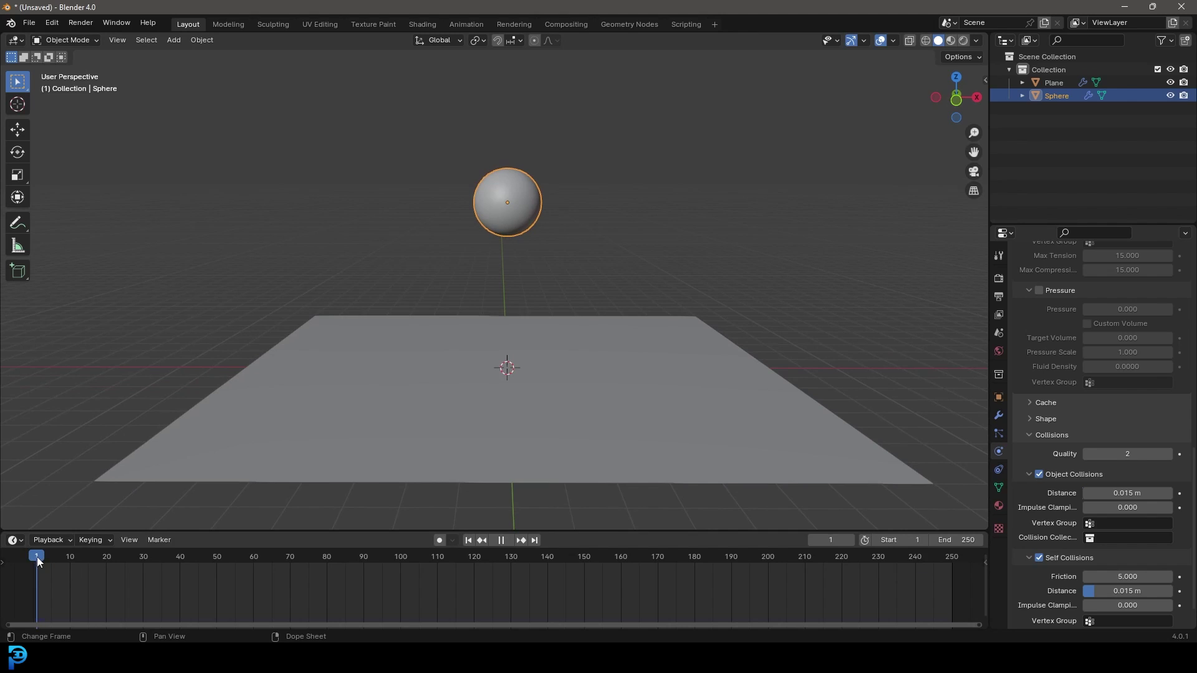
- Play the cloth simulation and pause at frame 77 with the sphere slumped on the plane
key("space")
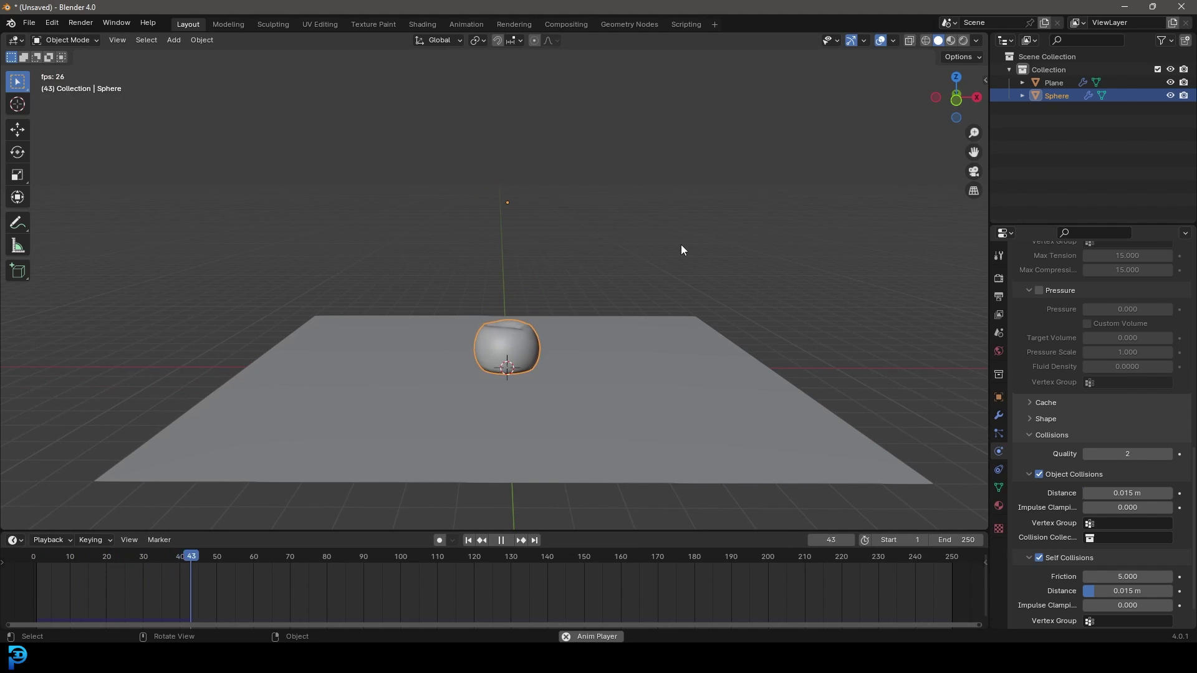
scroll(611, 308, "up", 3)
key("space")
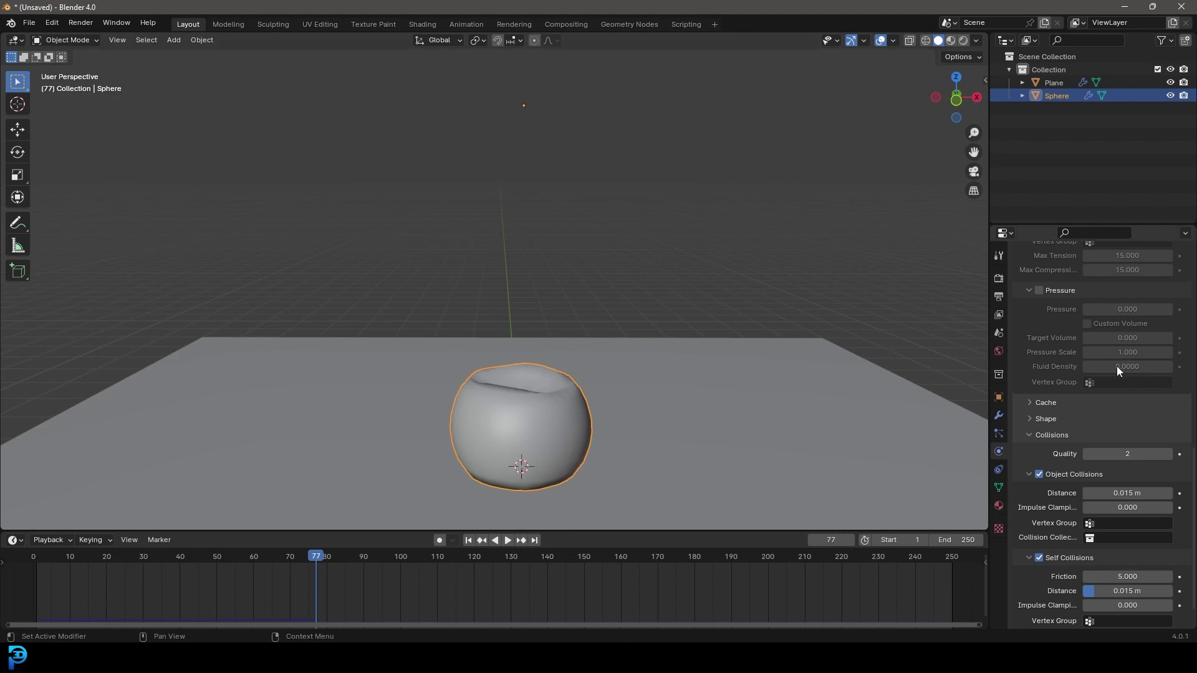
scroll(1087, 383, "down", 2)
scroll(1071, 412, "up", 3)
scroll(1075, 441, "up", 15)
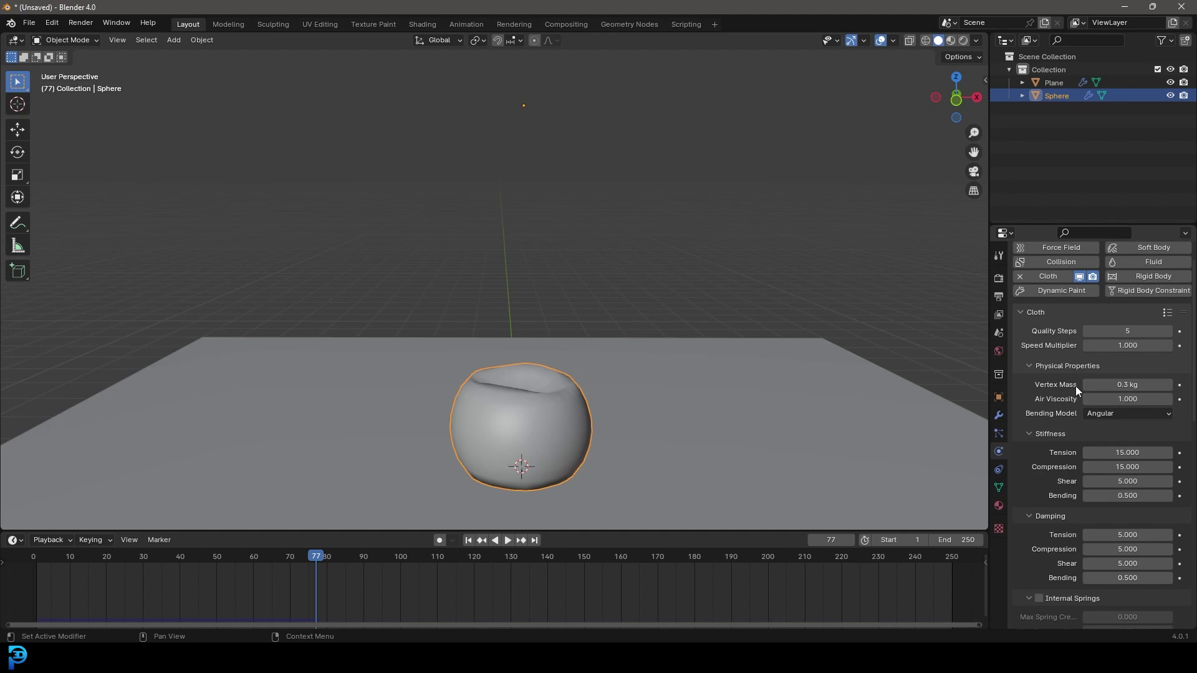
scroll(1075, 387, "down", 14)
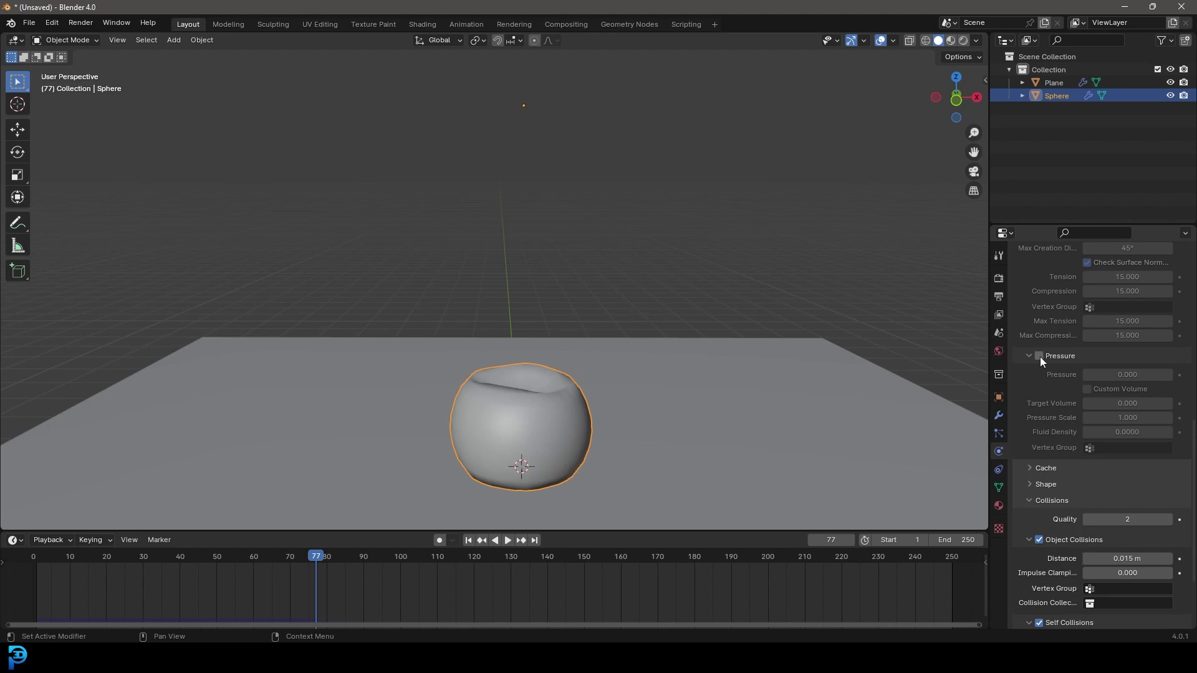
- Enable cloth Pressure at 4 and turn off Self Collisions for the sphere
left_click(1040, 357)
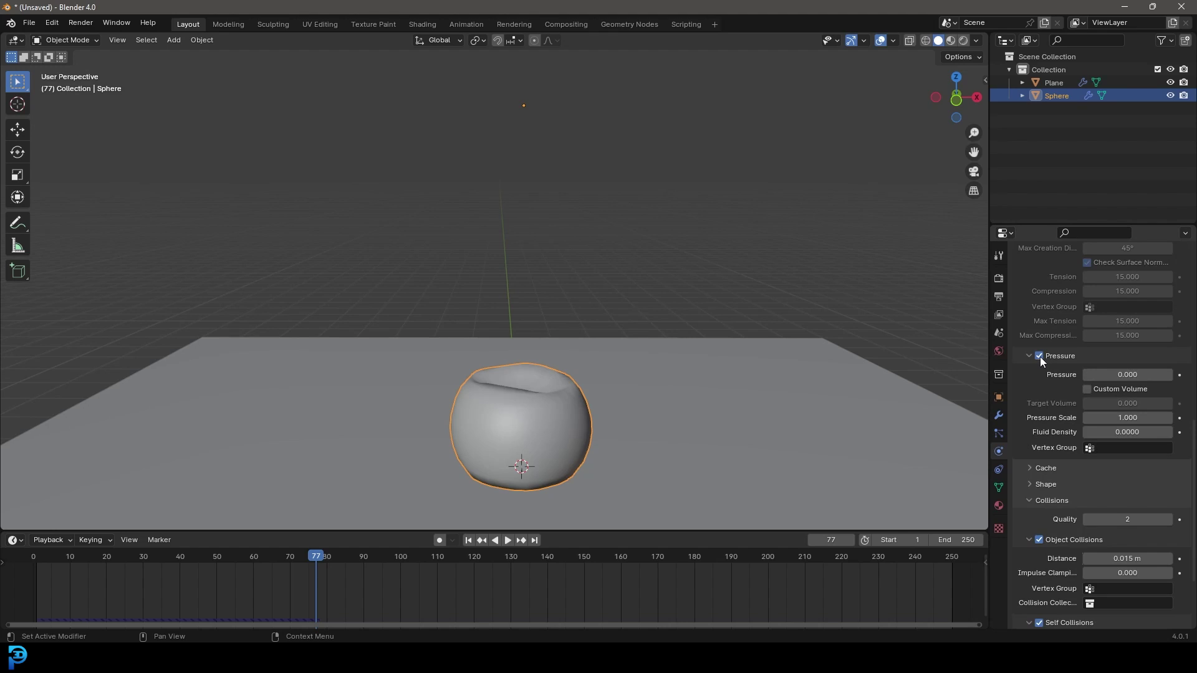
left_click(1135, 375)
type("4")
key("Return")
scroll(1090, 397, "down", 4)
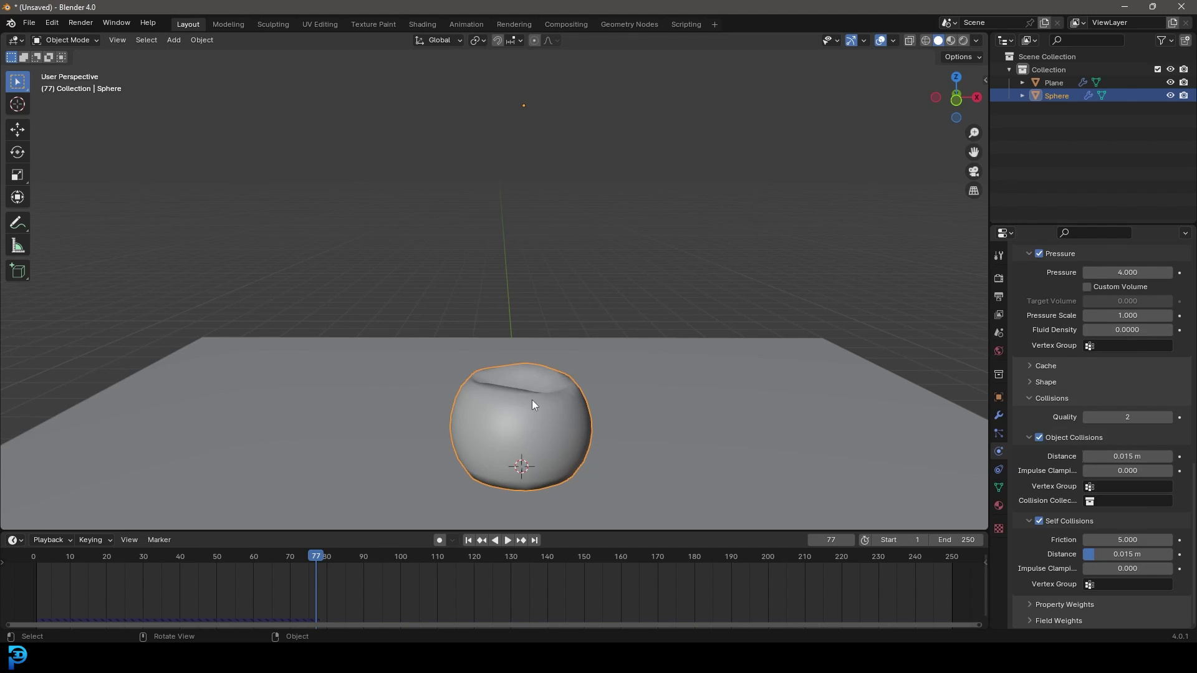
left_click(1039, 521)
- Rewind to the first frame and replay the simulation, stopping at frame 78
scroll(540, 373, "up", 2)
middle_click_drag(538, 387, 583, 430)
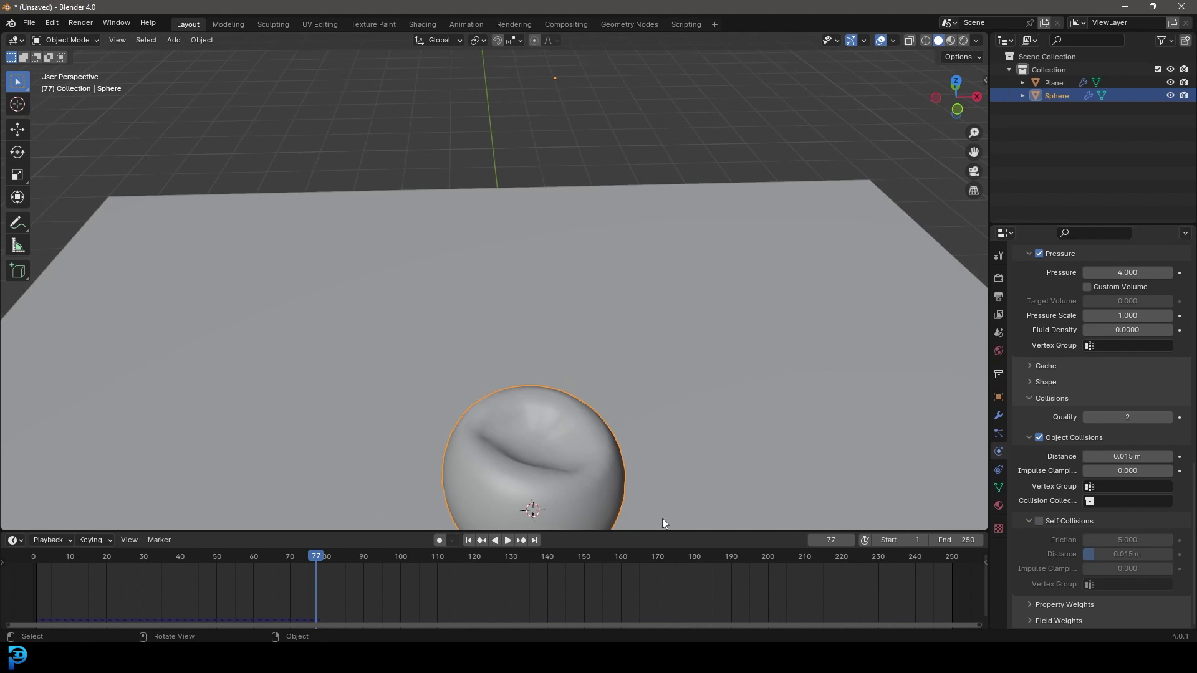
left_click_drag(238, 564, 8, 567)
middle_click_drag(448, 238, 567, 288)
key("space")
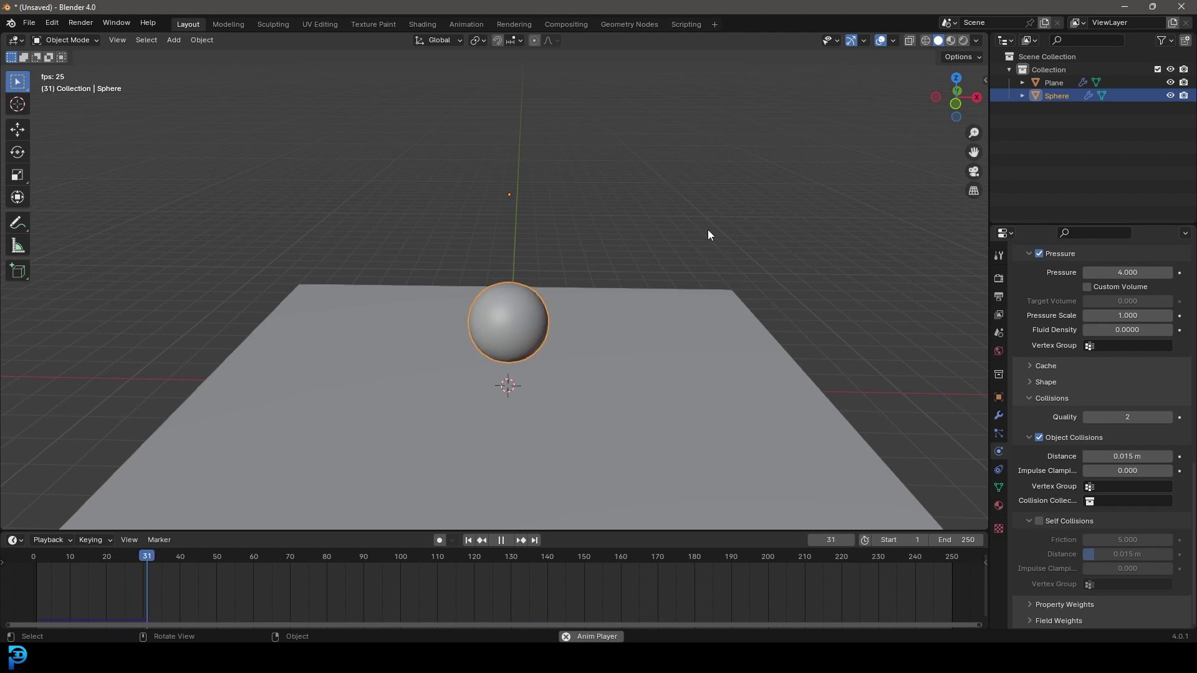
middle_click_drag(488, 349, 630, 448)
key("space")
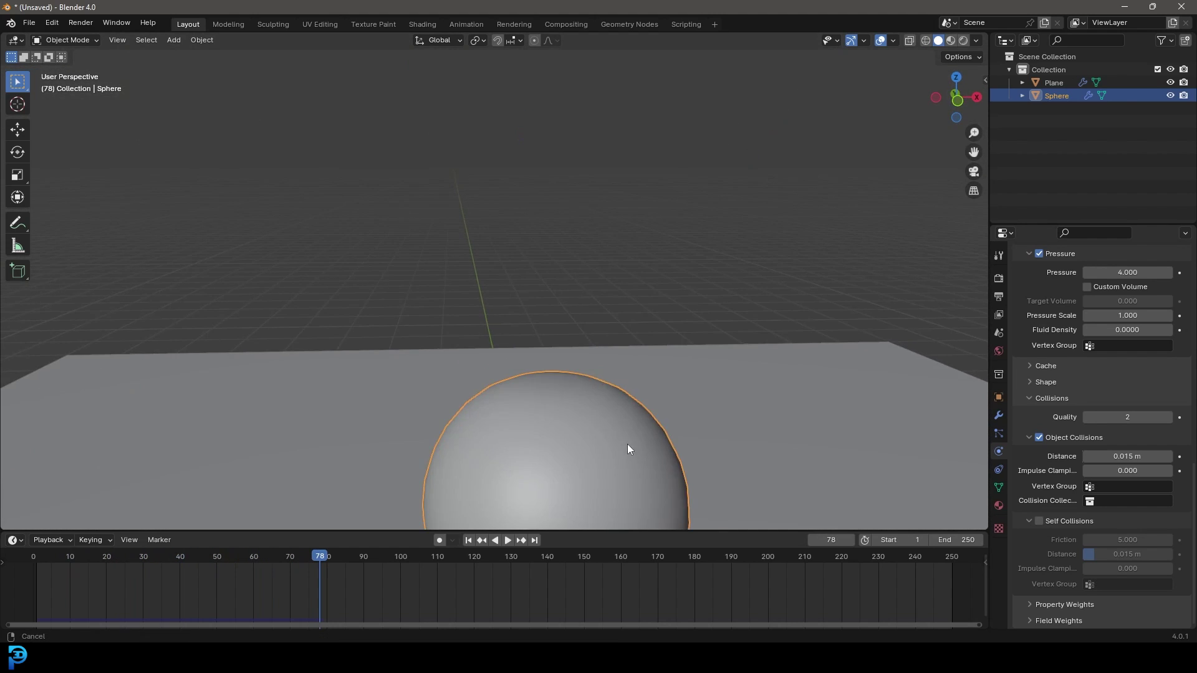
scroll(411, 280, "down", 2)
middle_click_drag(411, 285, 447, 245)
key("shift+a")
mouse_move(436, 220)
left_click(533, 219)
key("g")
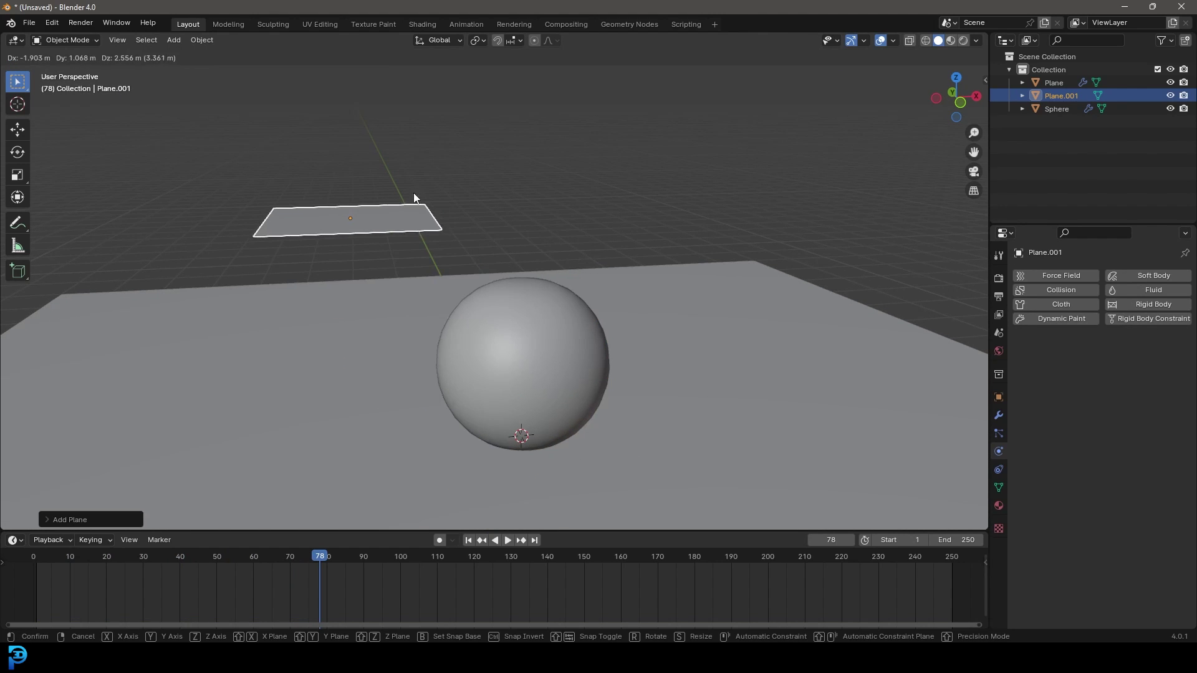
left_click(400, 201)
key("Tab")
right_click(400, 200)
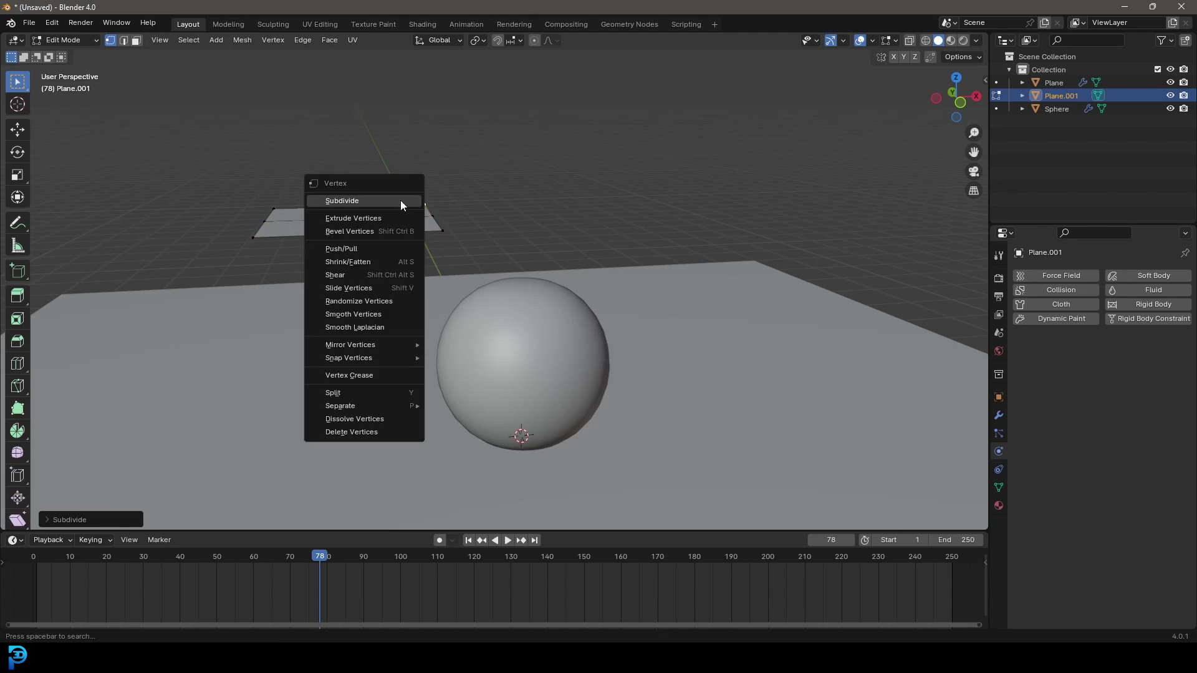
left_click(400, 200)
right_click(454, 192)
left_click(454, 192)
right_click(454, 192)
left_click(454, 192)
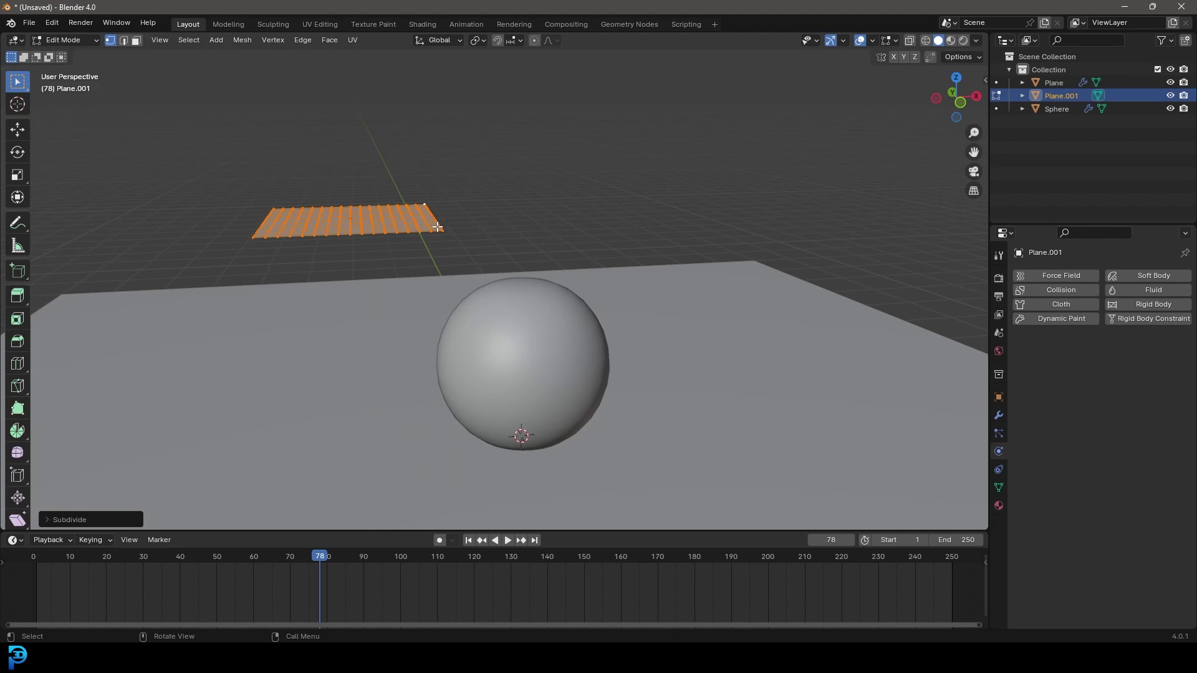
key("Tab")
middle_click_drag(455, 192, 436, 248)
left_click(1070, 303)
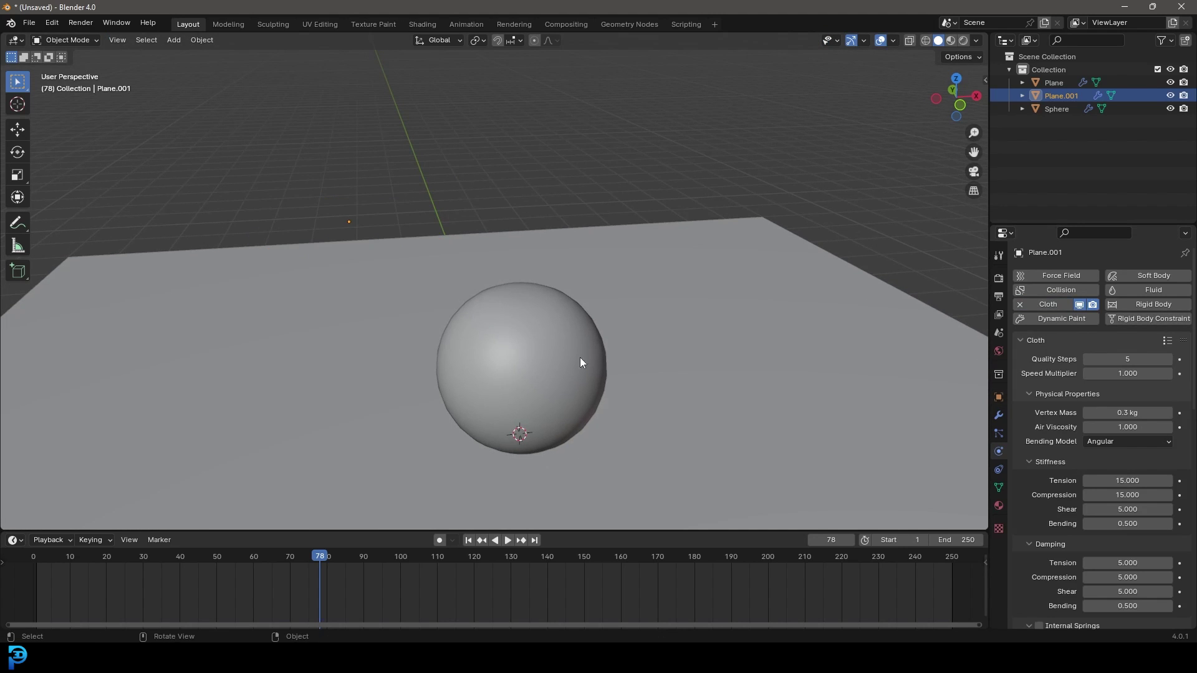
scroll(580, 357, "down", 2)
key("shift+Left")
key("space")
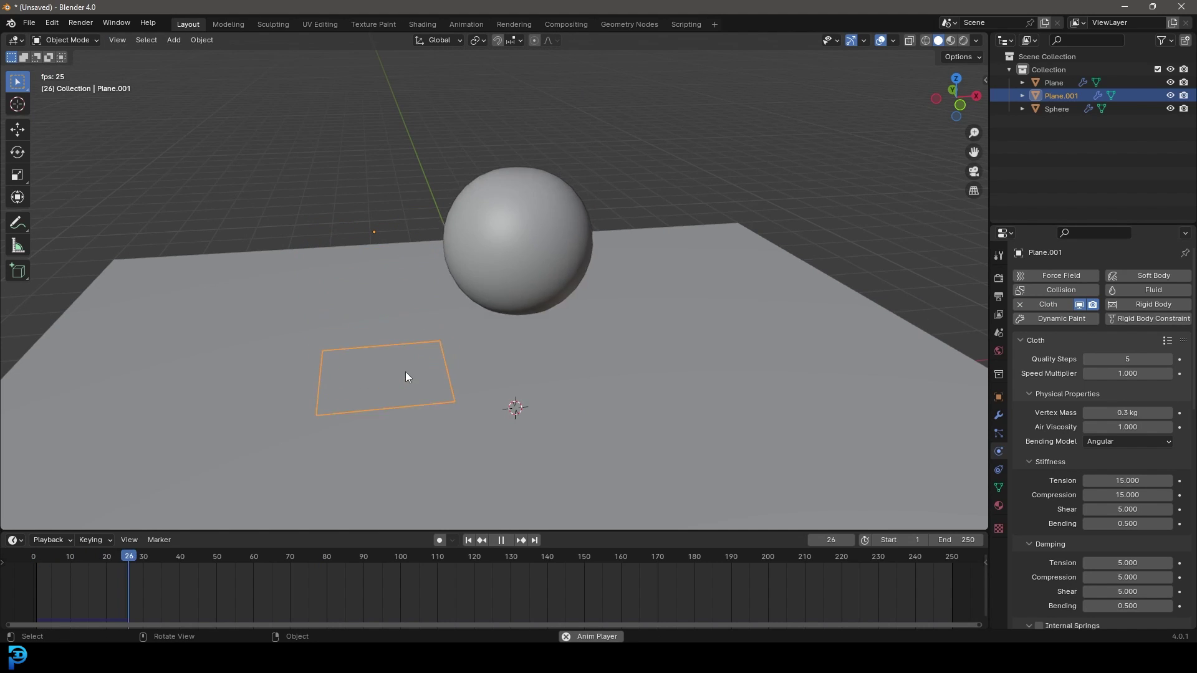
key("Escape")
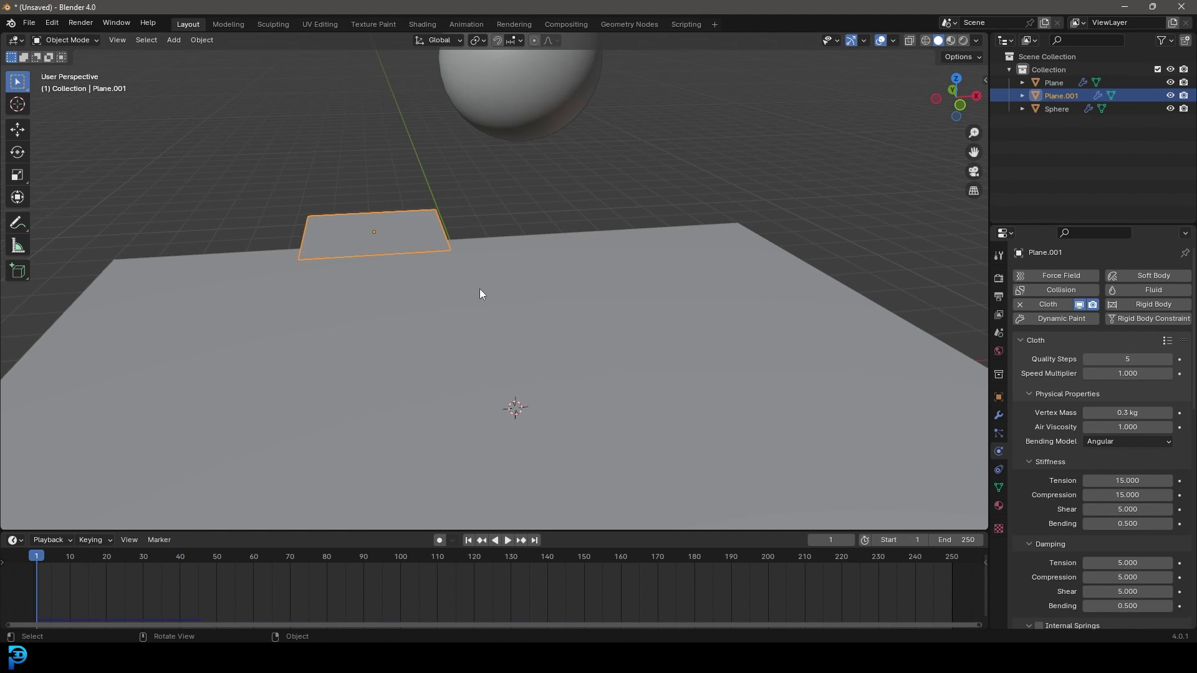
key("r")
left_click(405, 166)
key("space")
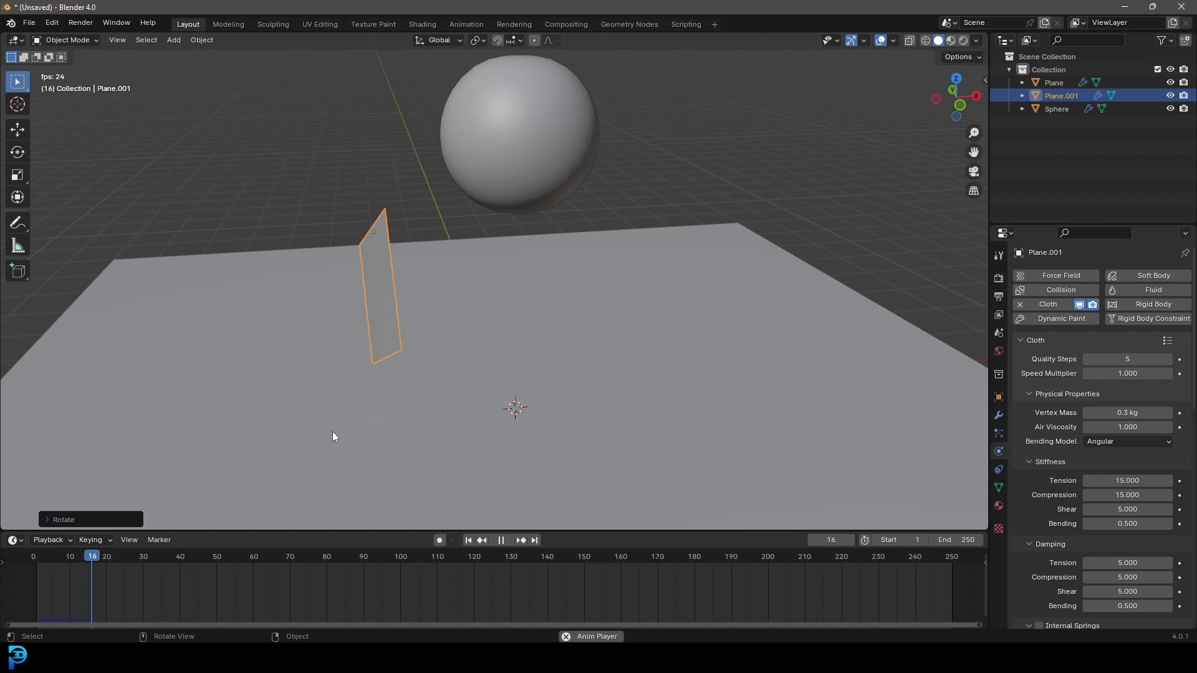
scroll(373, 430, "up", 3)
key("space")
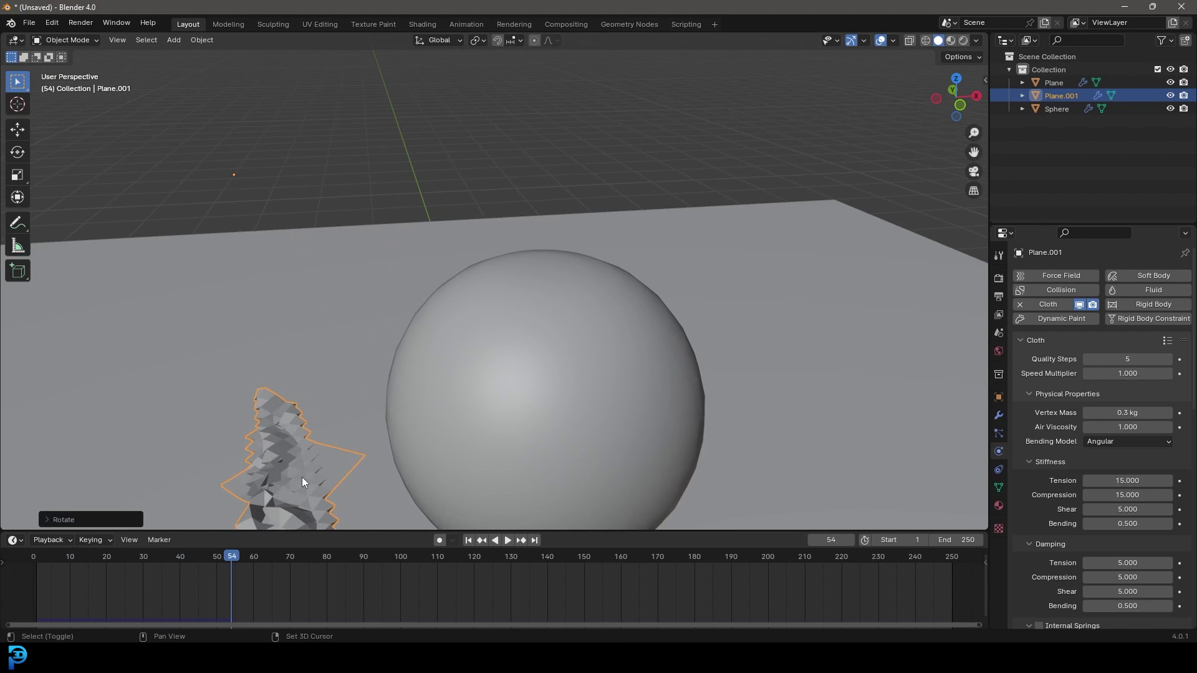
scroll(302, 478, "up", 3)
key("z")
left_click(243, 399)
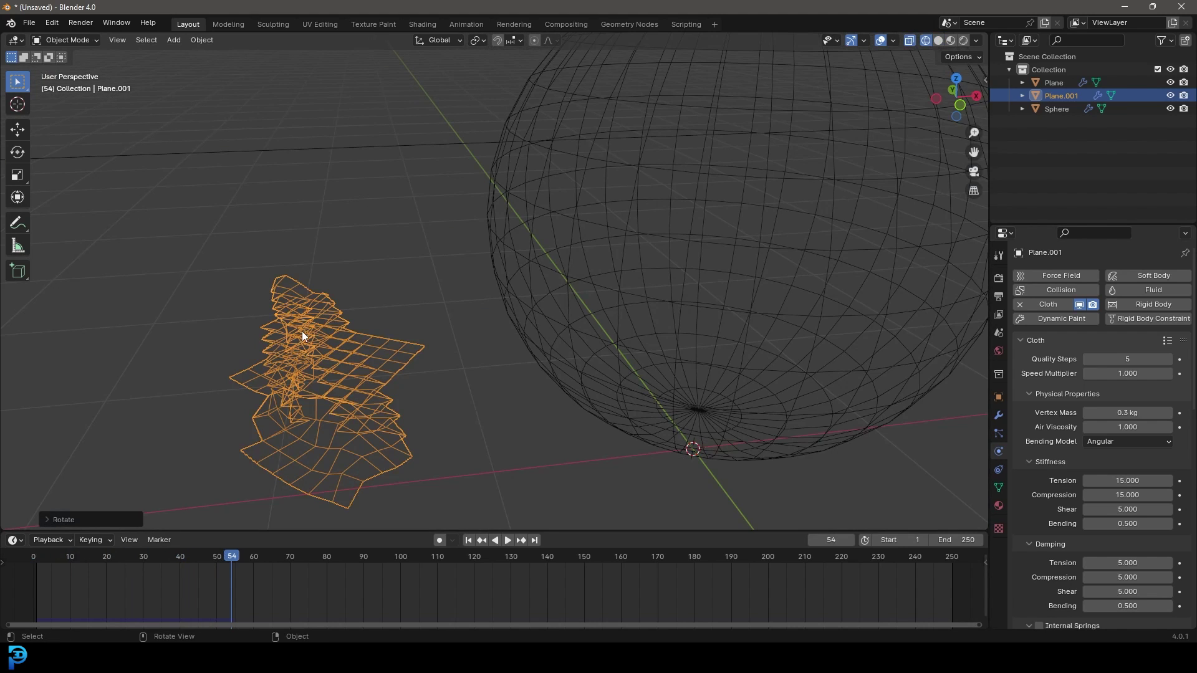
key("shift+z")
key("Delete")
left_click(722, 213)
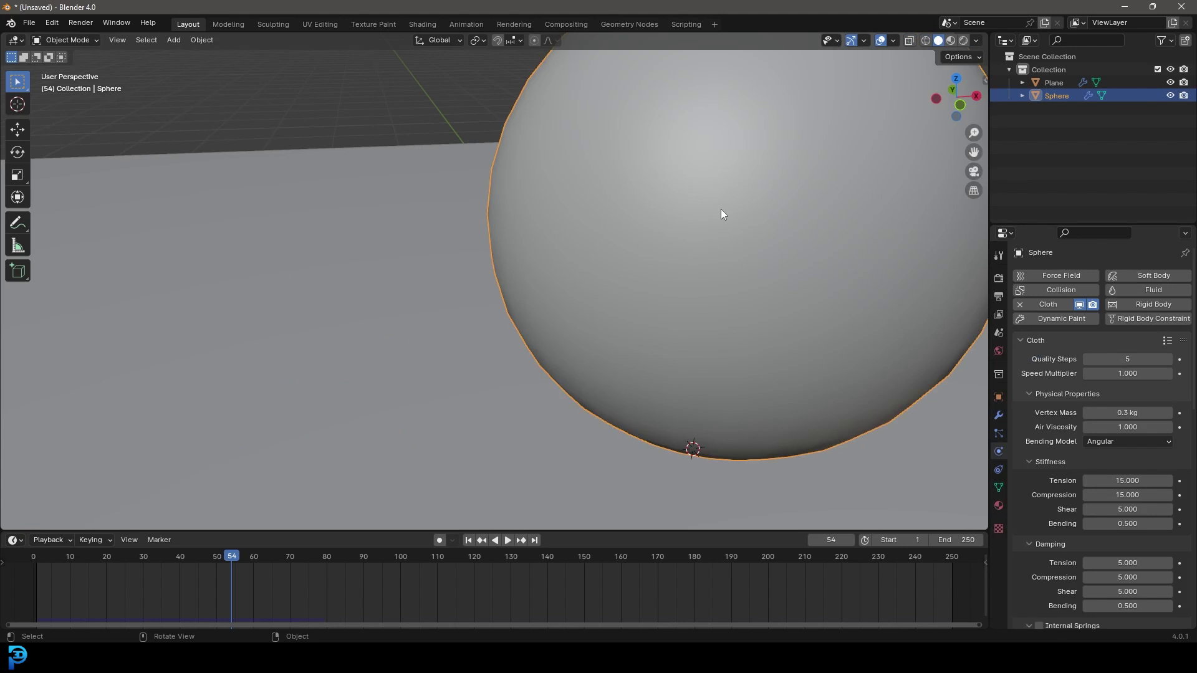
- Rewind and replay the pressurised cloth drop, stopping at frame 50
scroll(721, 208, "down", 5)
middle_click_drag(668, 251, 636, 202)
key("shift+Left")
key("space")
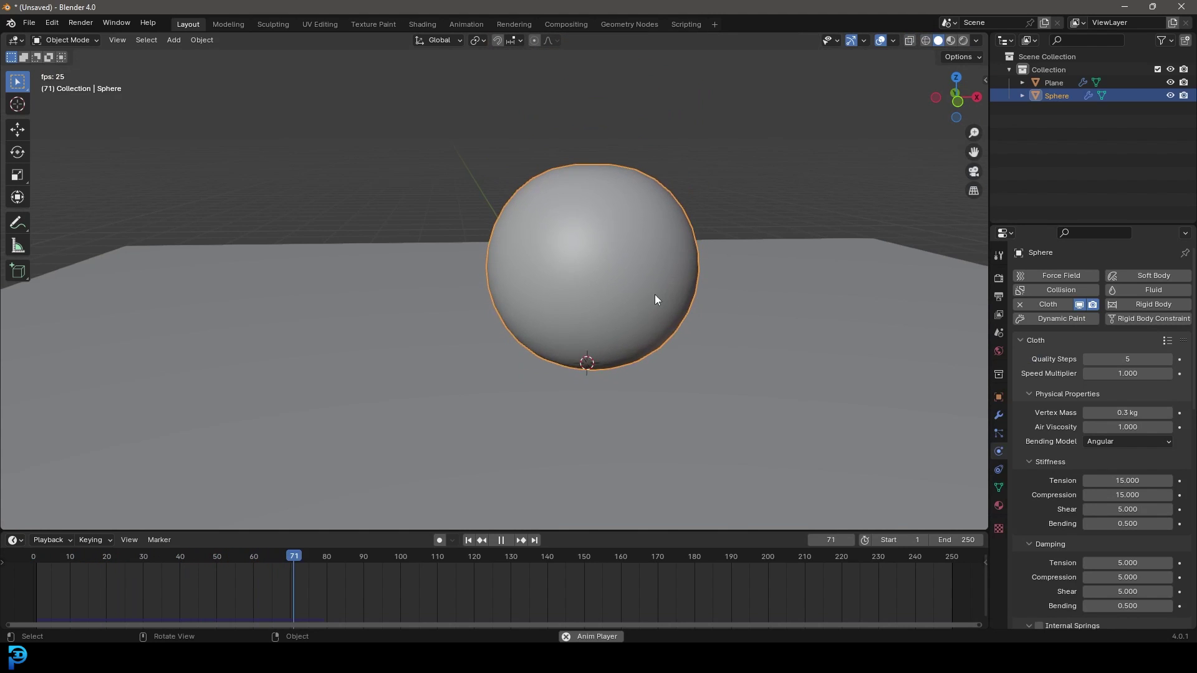
scroll(679, 322, "down", 3)
middle_click_drag(680, 323, 595, 291)
key("space")
key("shift+Left")
key("space")
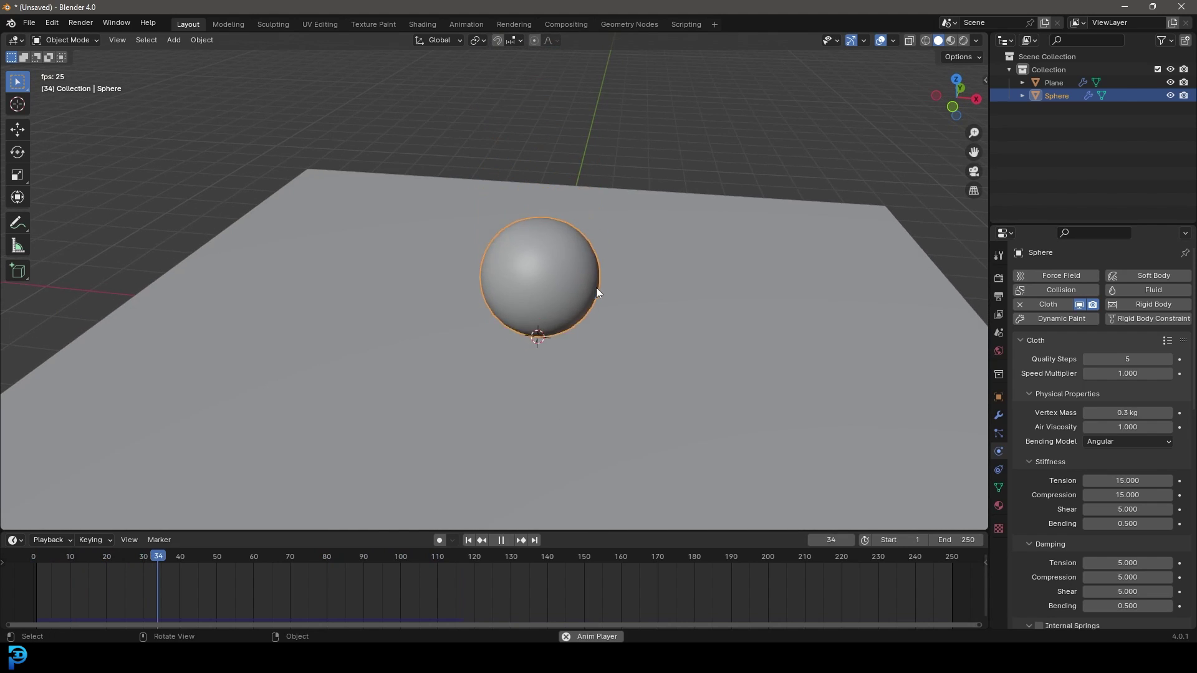
key("space")
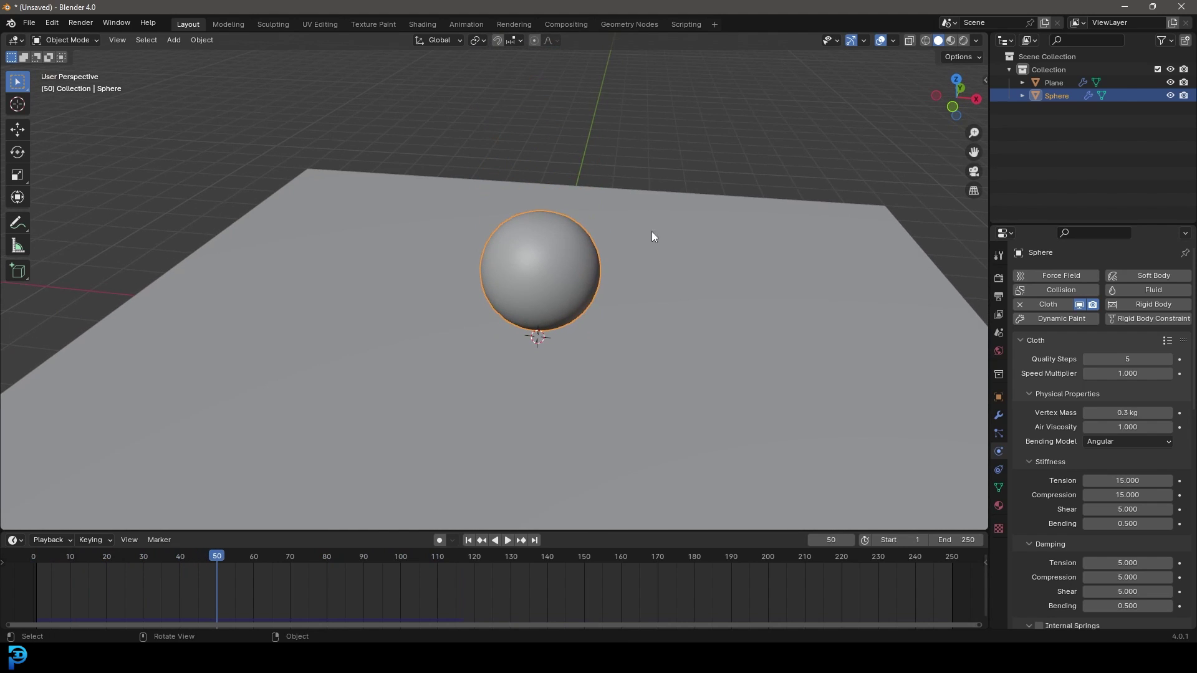
left_click(999, 433)
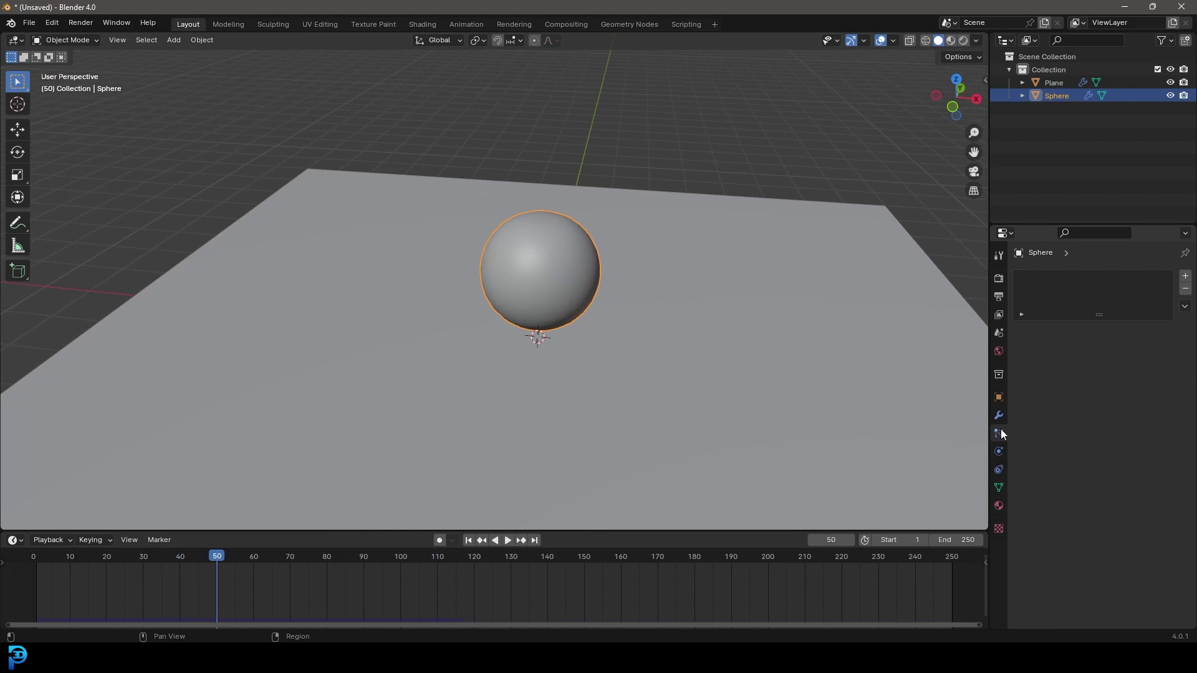
- Add a Hair particle system with 1.06 m hair length and Hair Dynamics, then rewind to frame 0
left_click(1185, 277)
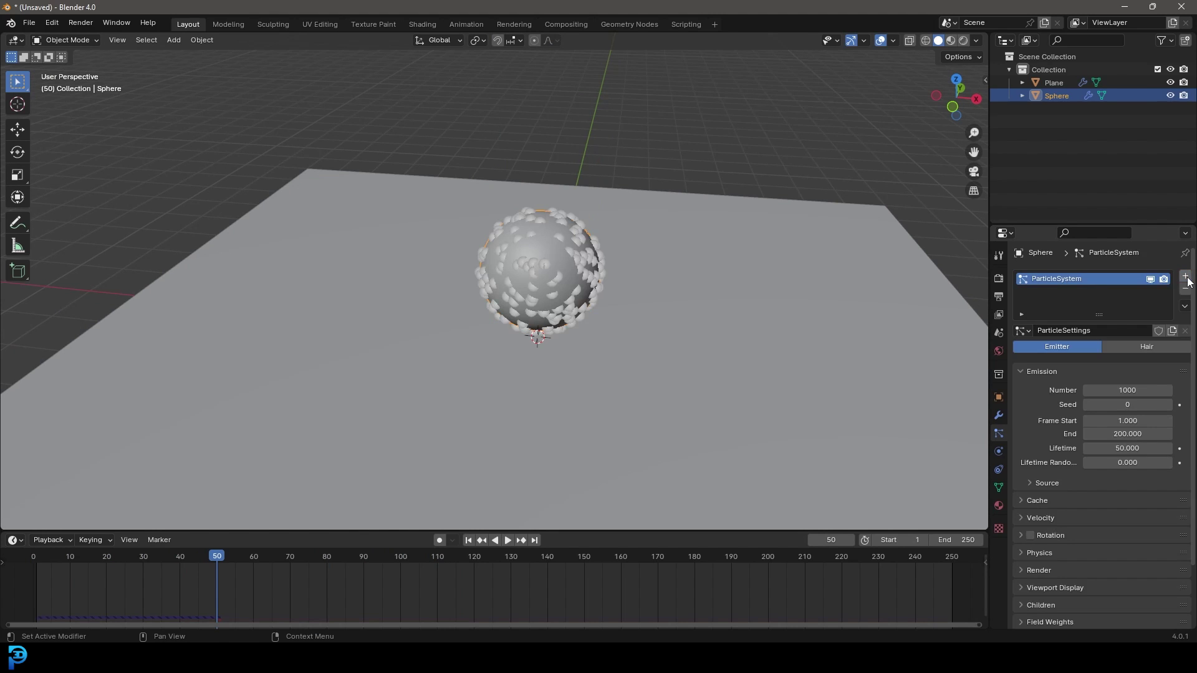
left_click(1142, 350)
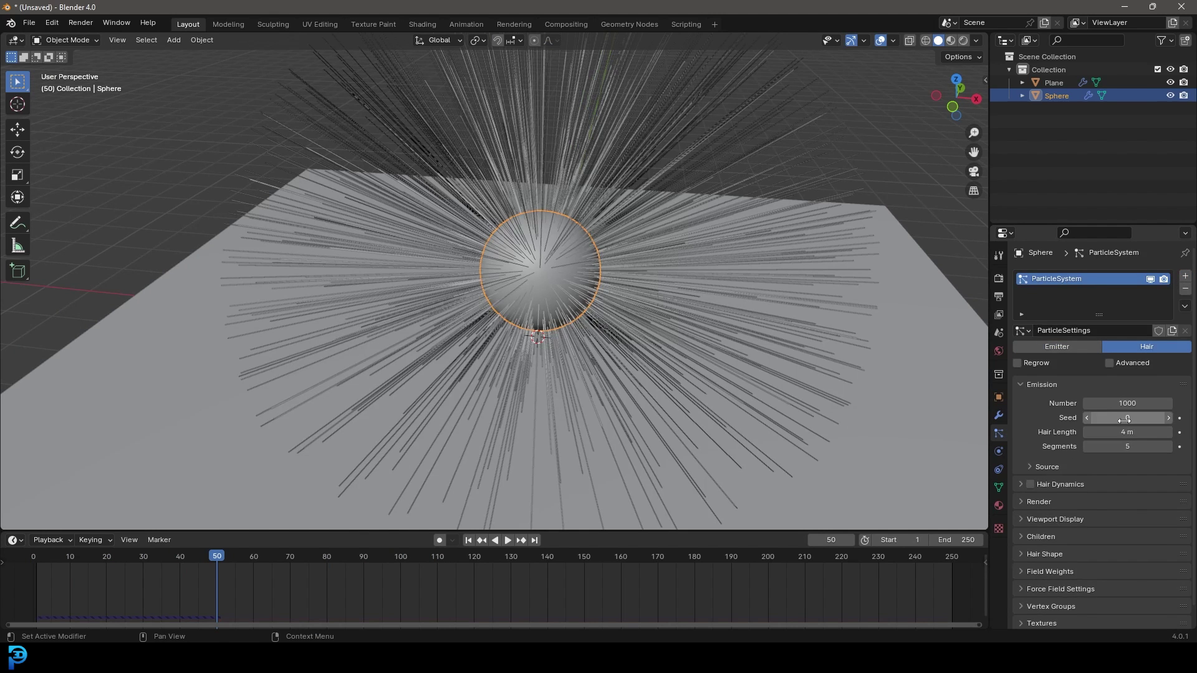
left_click(1035, 467)
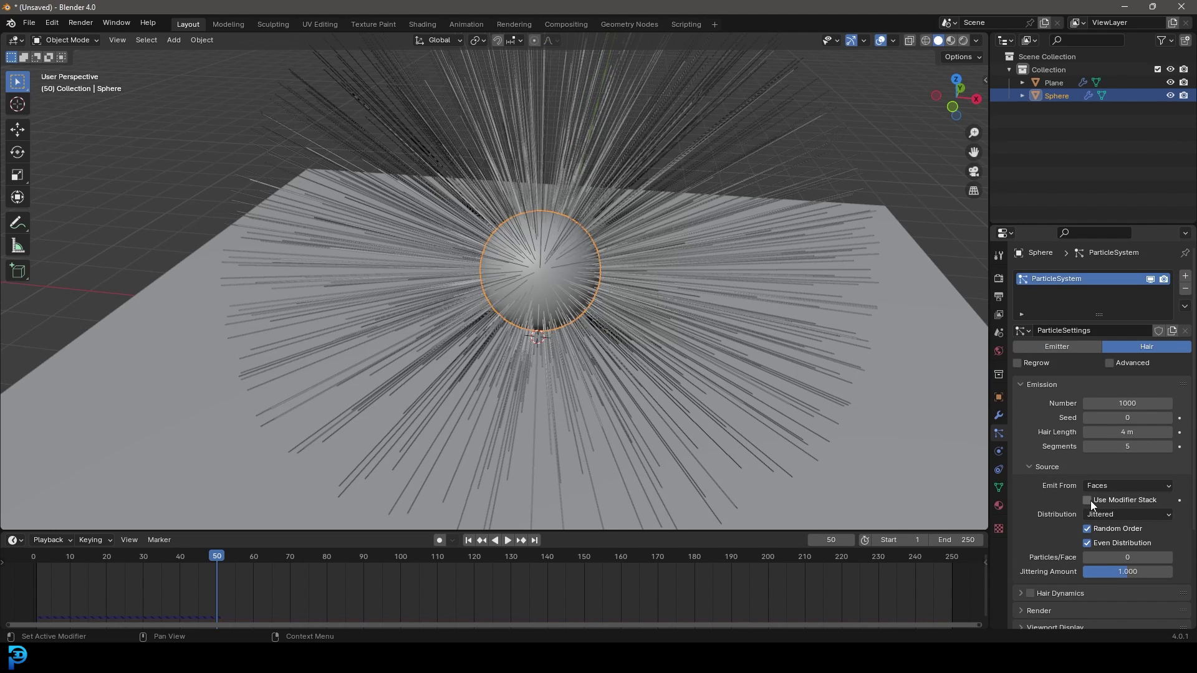
left_click_drag(1125, 432, 1029, 432)
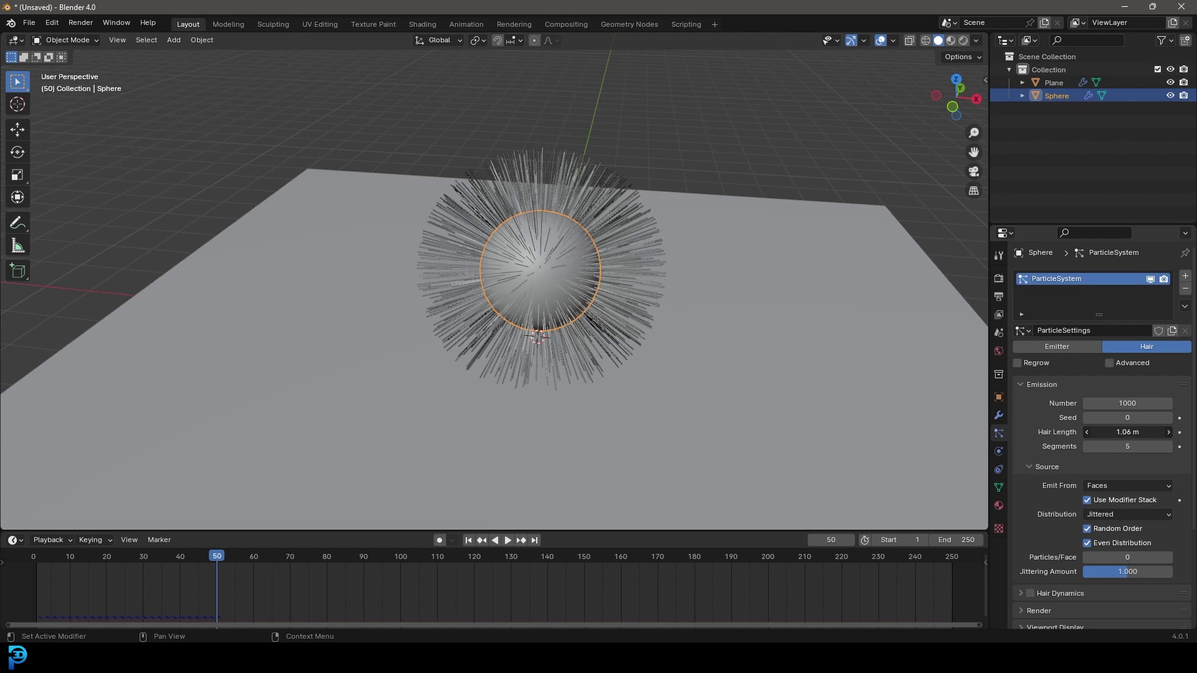
scroll(1066, 522, "down", 5)
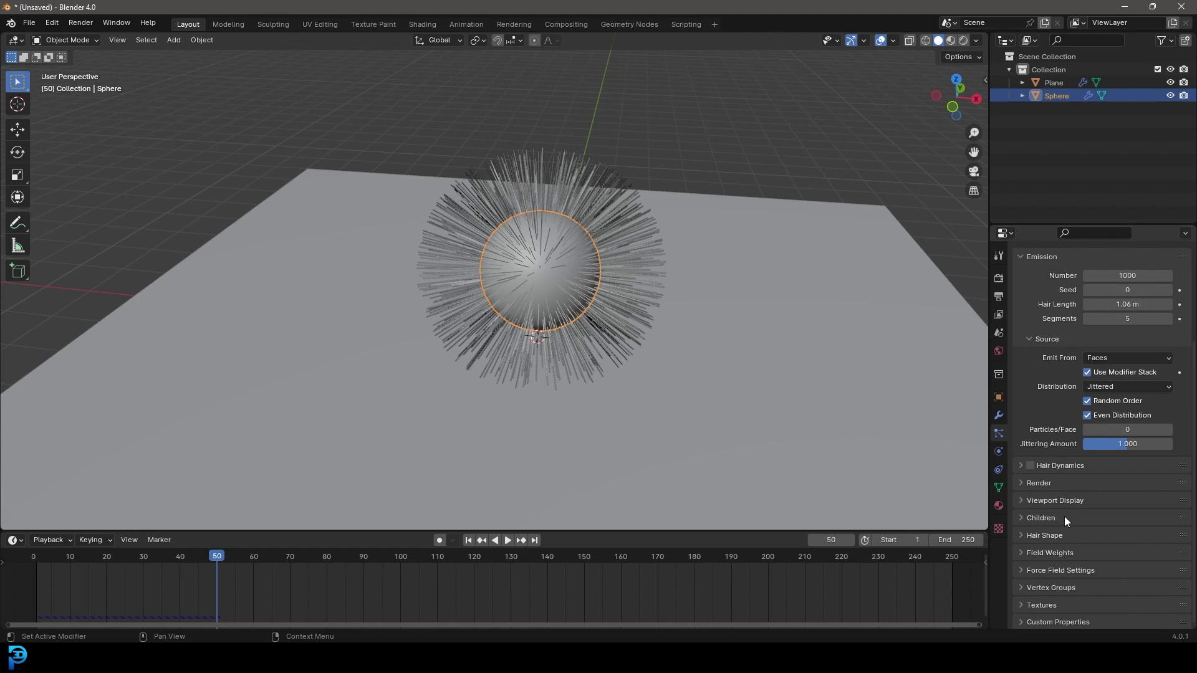
left_click(1030, 466)
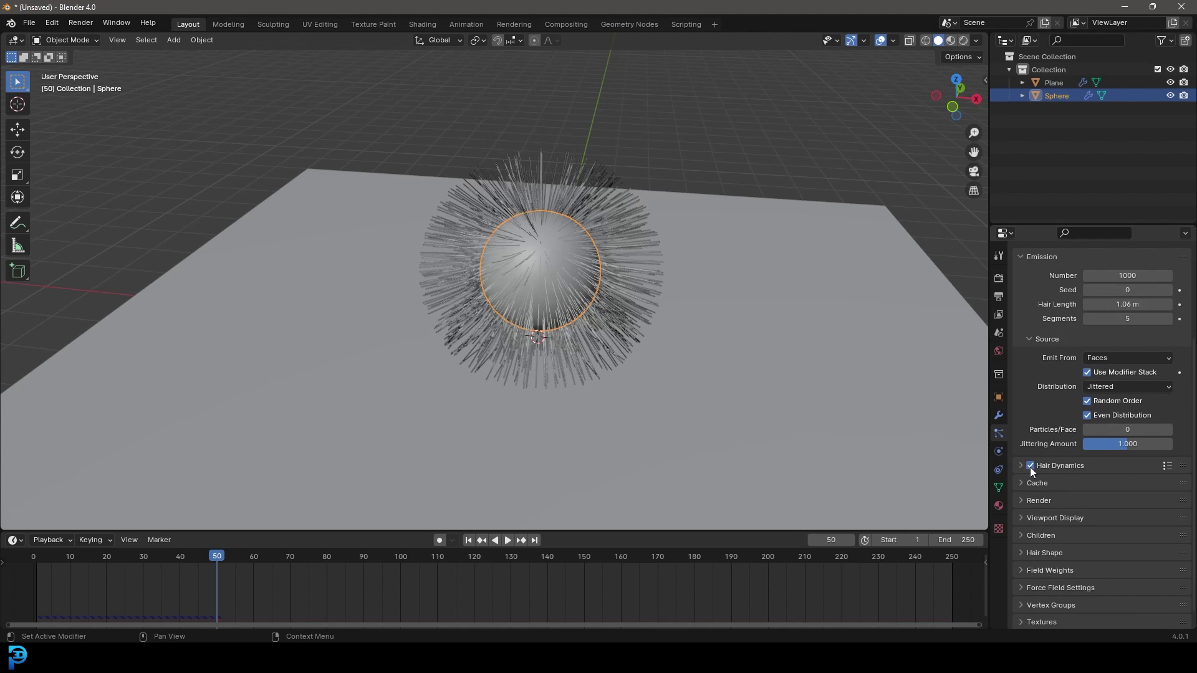
left_click_drag(215, 570, 31, 564)
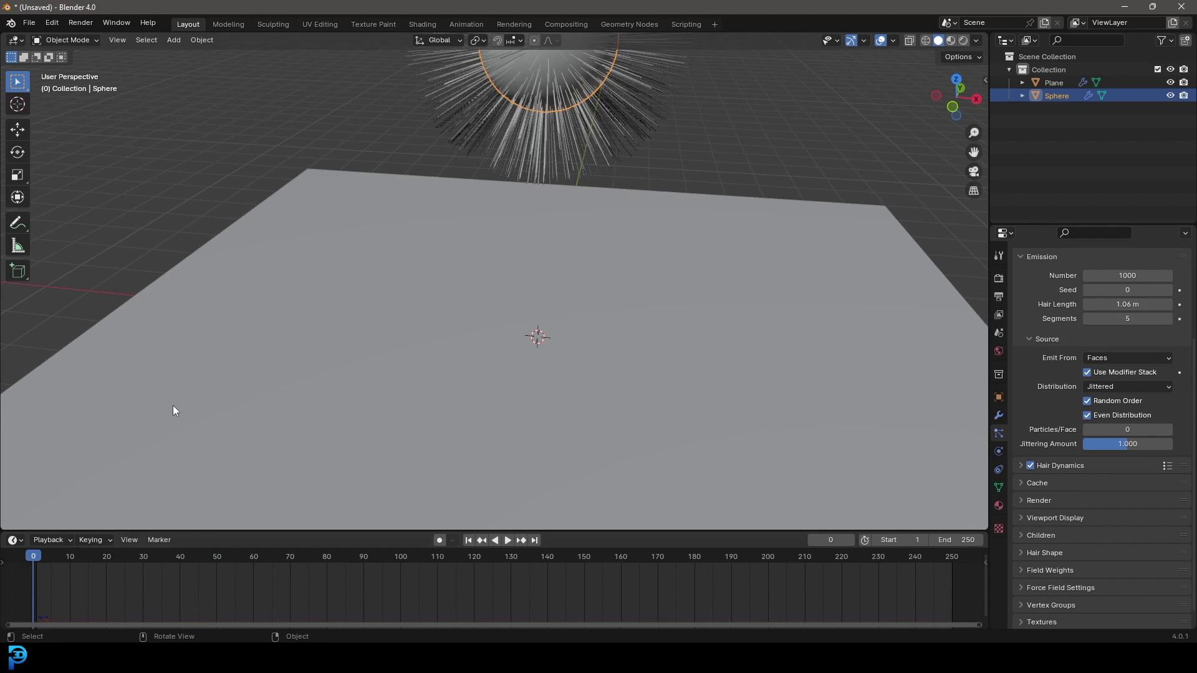
- Play the hair simulation and stop at frame 56 with the hair sagging
key("space")
scroll(554, 148, "up", 2)
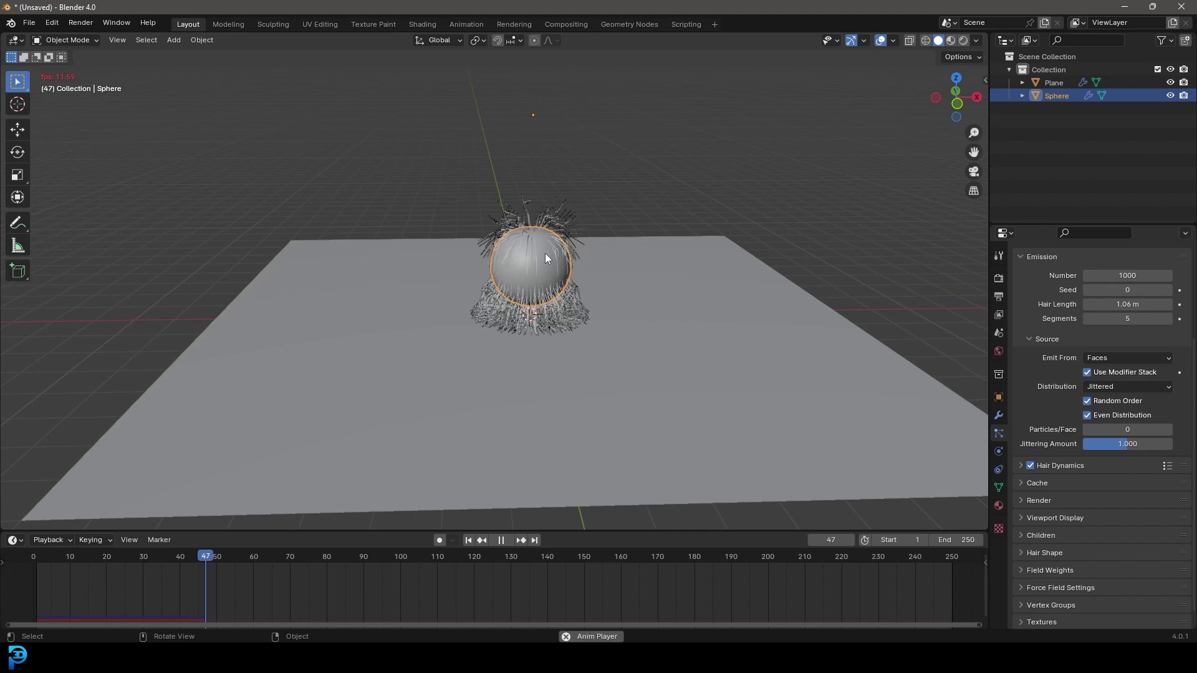
key("space")
scroll(539, 249, "up", 3)
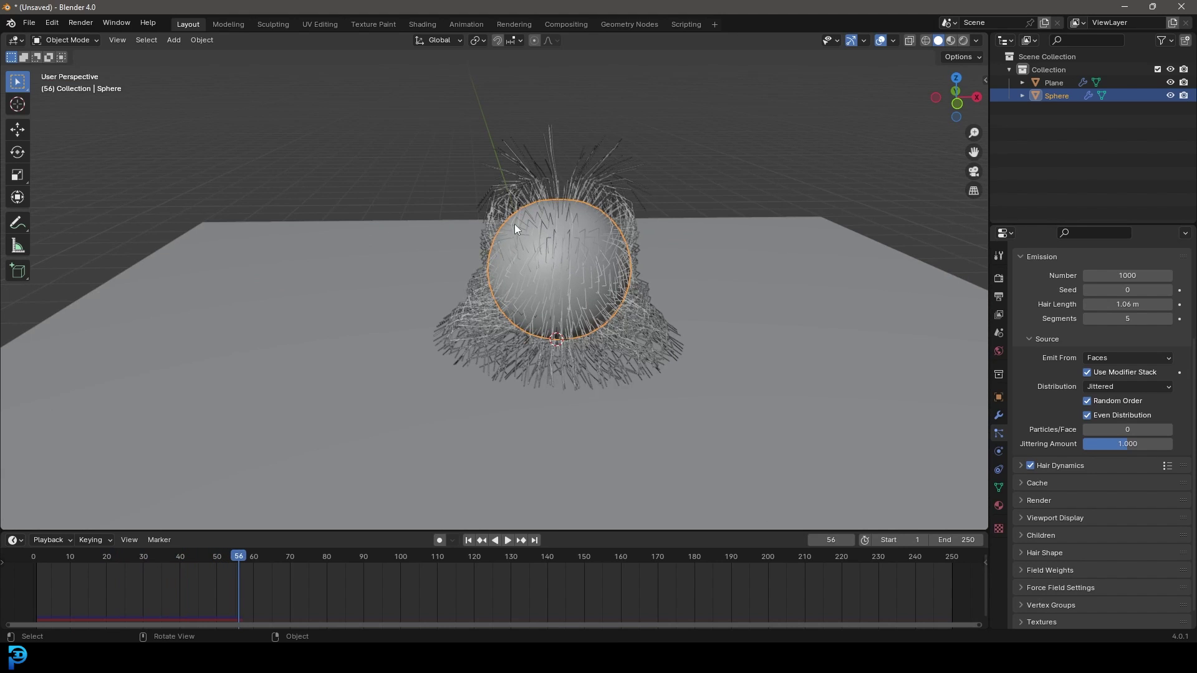
left_click(999, 452)
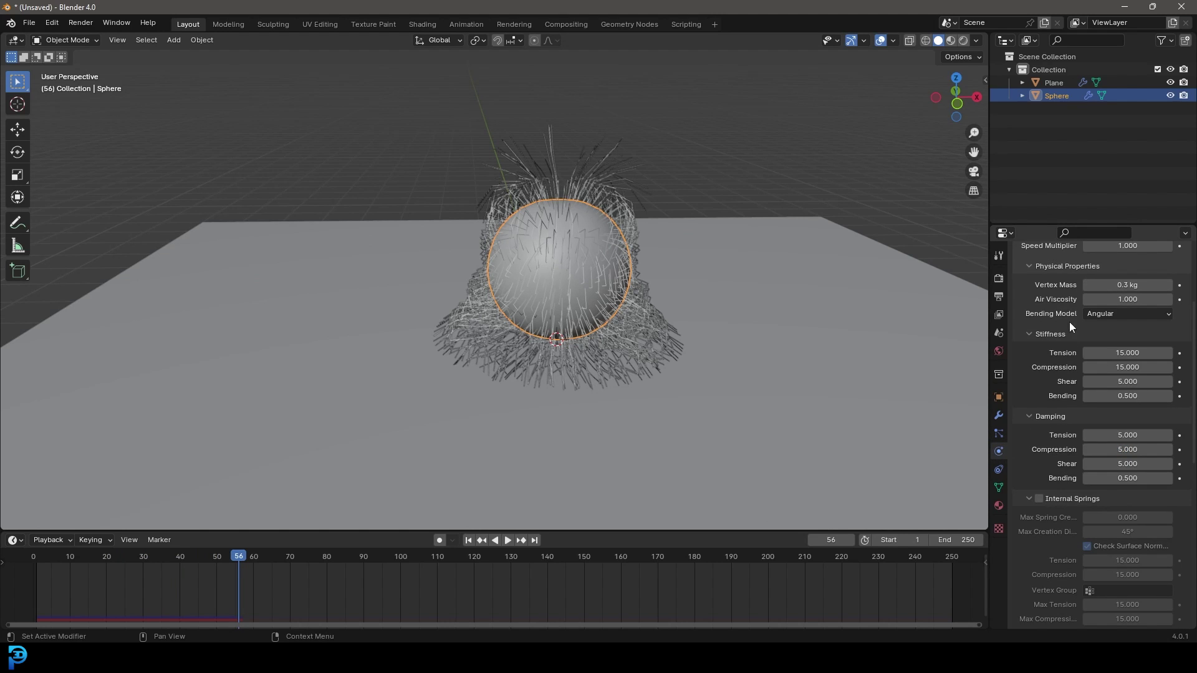
- Add Collision physics to the sphere and order its modifier between Cloth and ParticleSystem
scroll(1047, 349, "up", 5)
left_click(1060, 293)
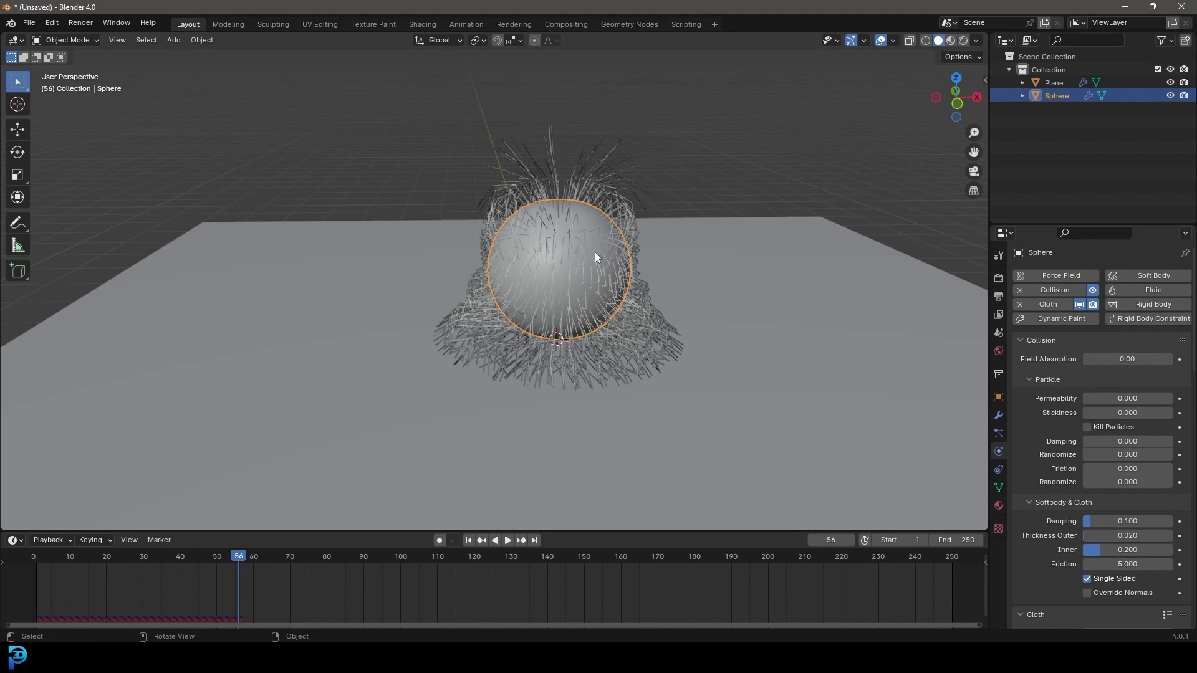
left_click(999, 416)
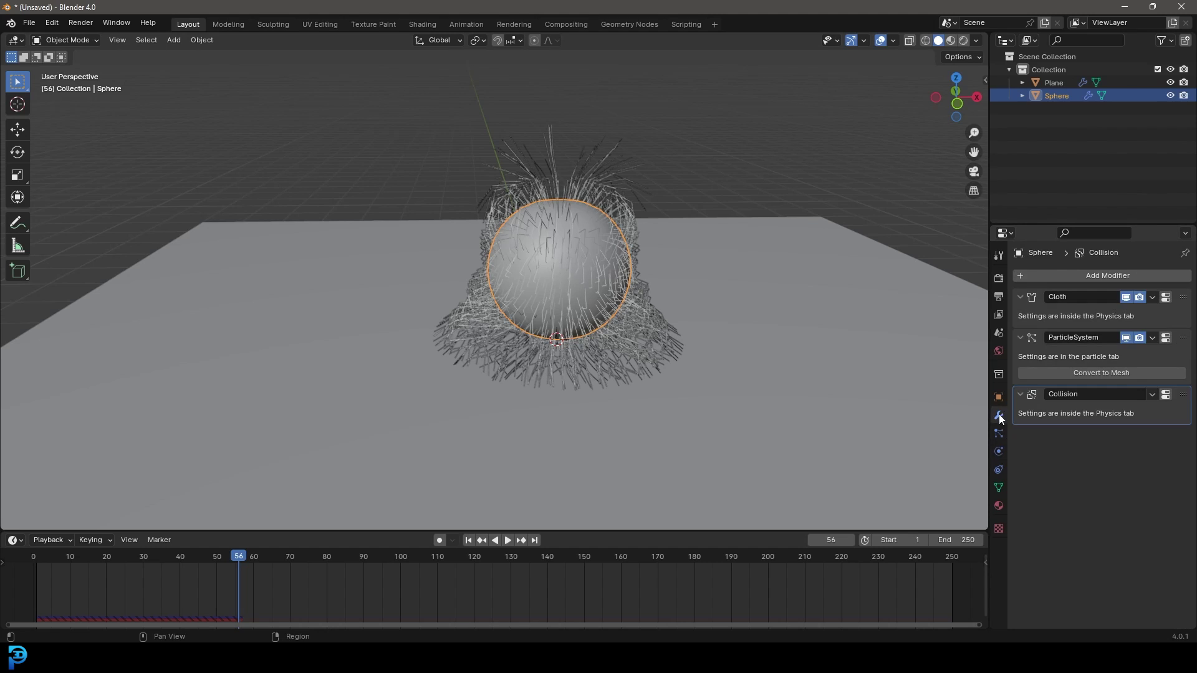
left_click_drag(1184, 399, 1171, 354)
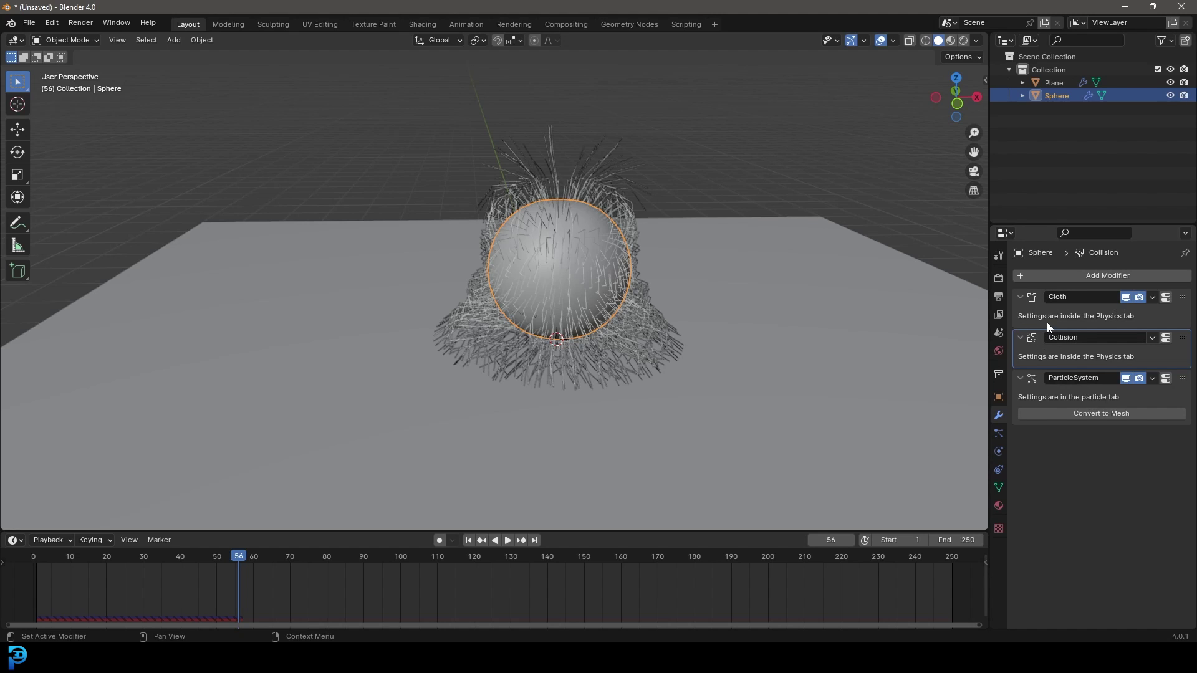
left_click(998, 434)
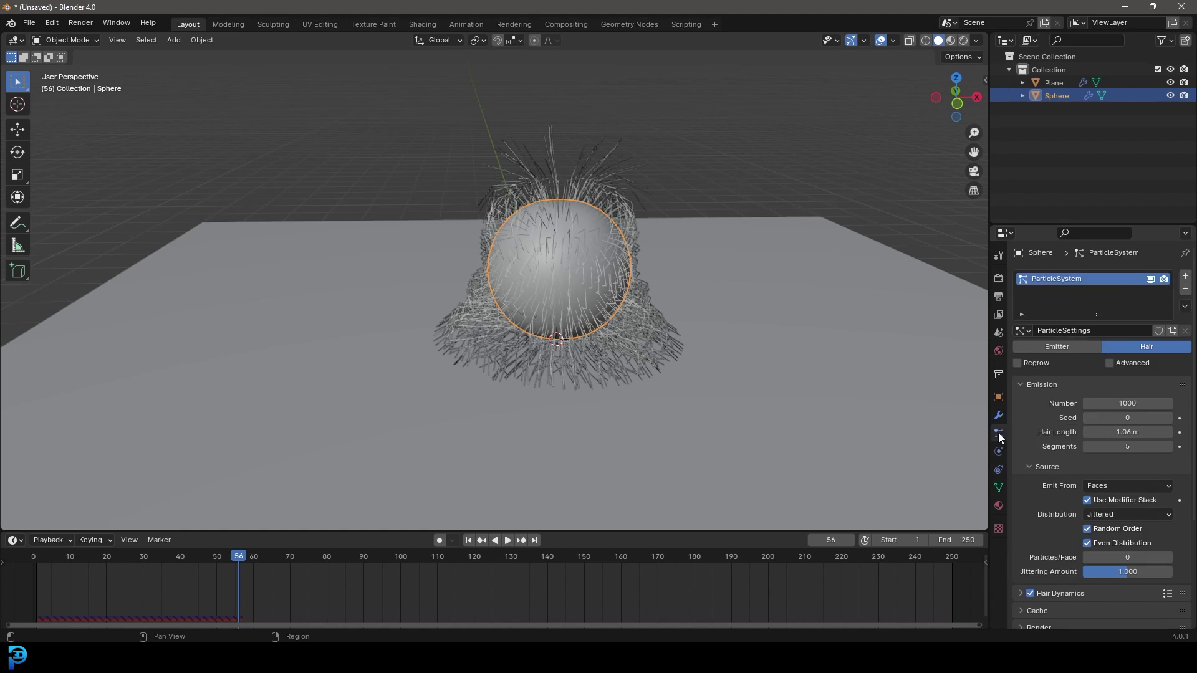
- Render the hair as B-Spline paths, raising Steps from 3 to 4
scroll(1027, 451, "down", 5)
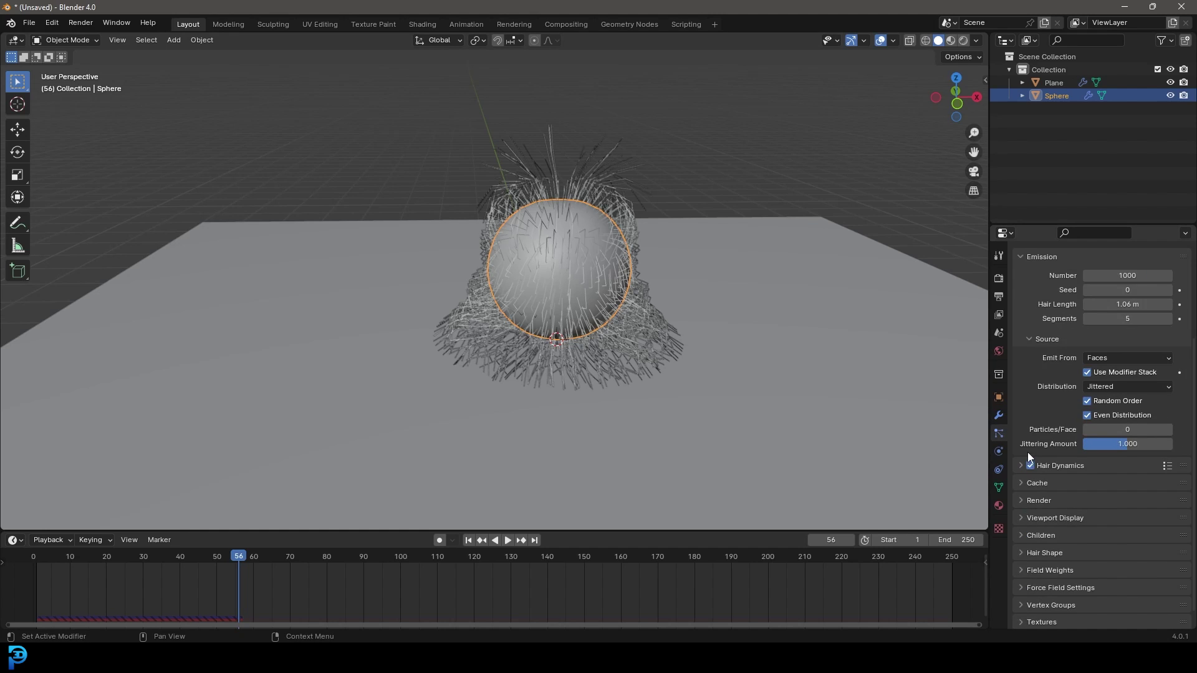
left_click(1036, 500)
scroll(1060, 523, "down", 4)
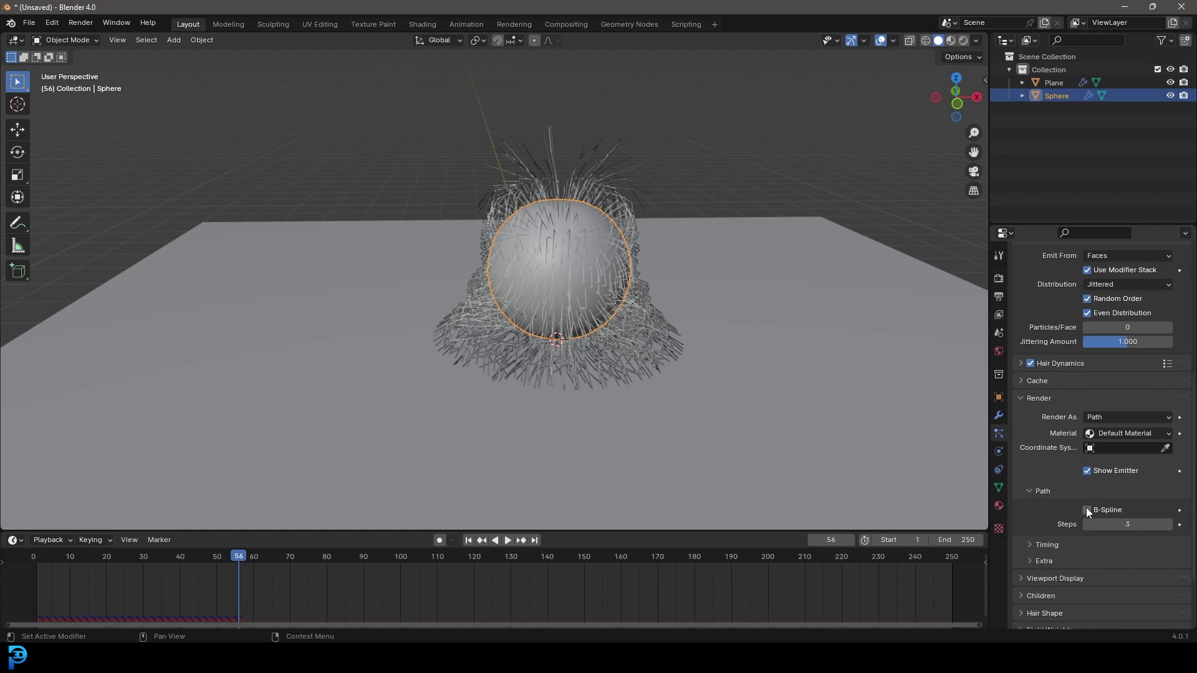
left_click(1087, 509)
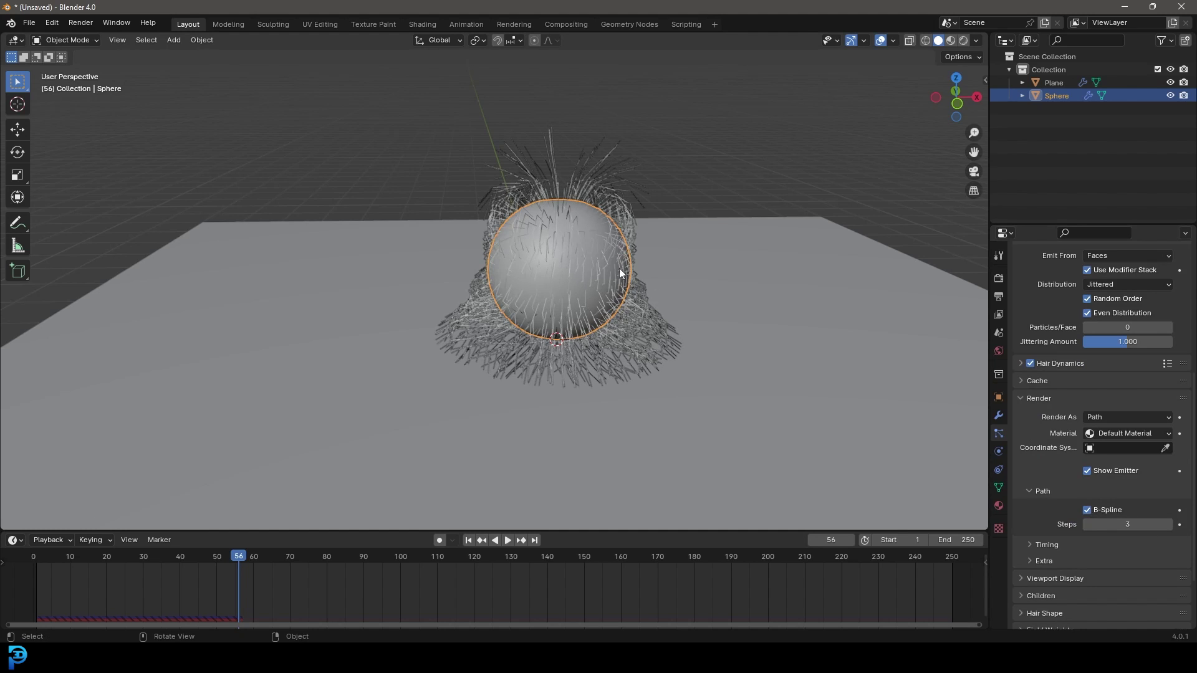
scroll(619, 268, "up", 2)
left_click(1169, 524)
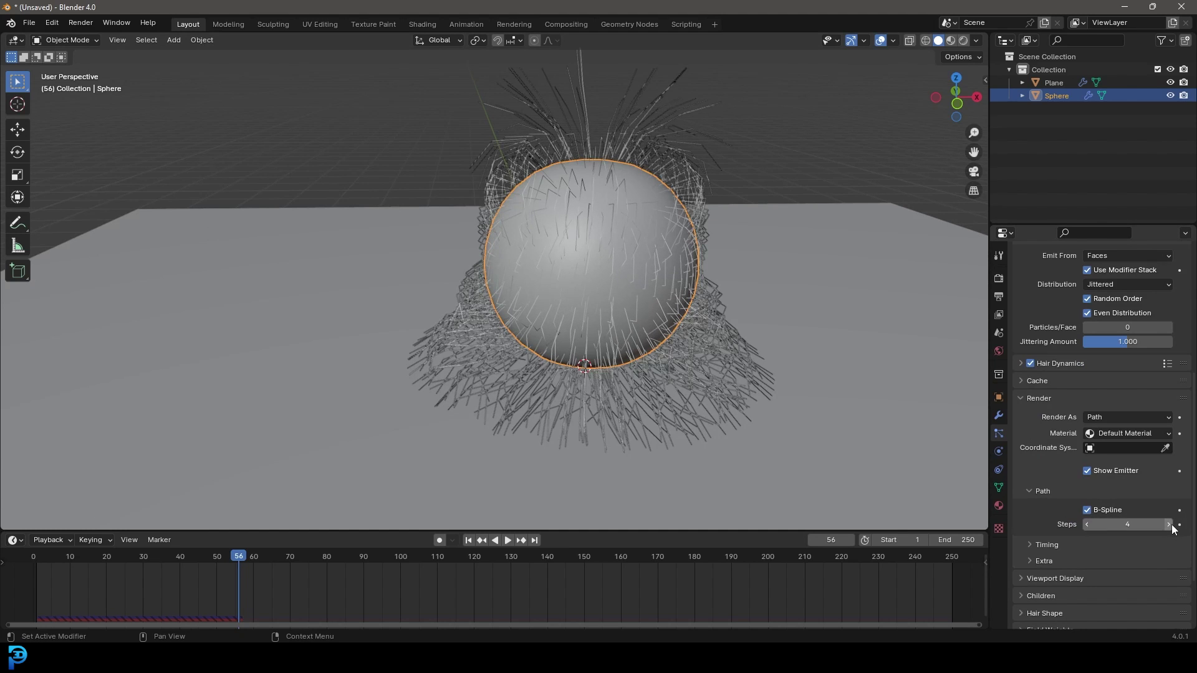
scroll(1060, 464, "down", 3)
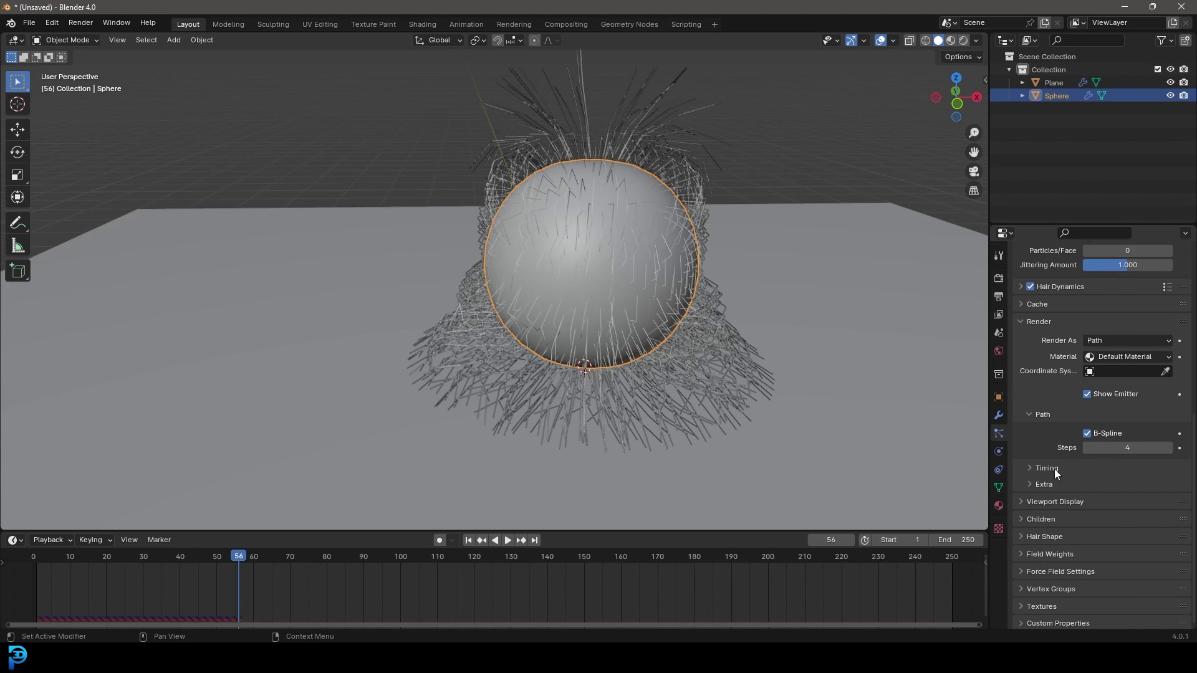
- Raise the hair's viewport display strand steps from 2 to 3
left_click(1038, 502)
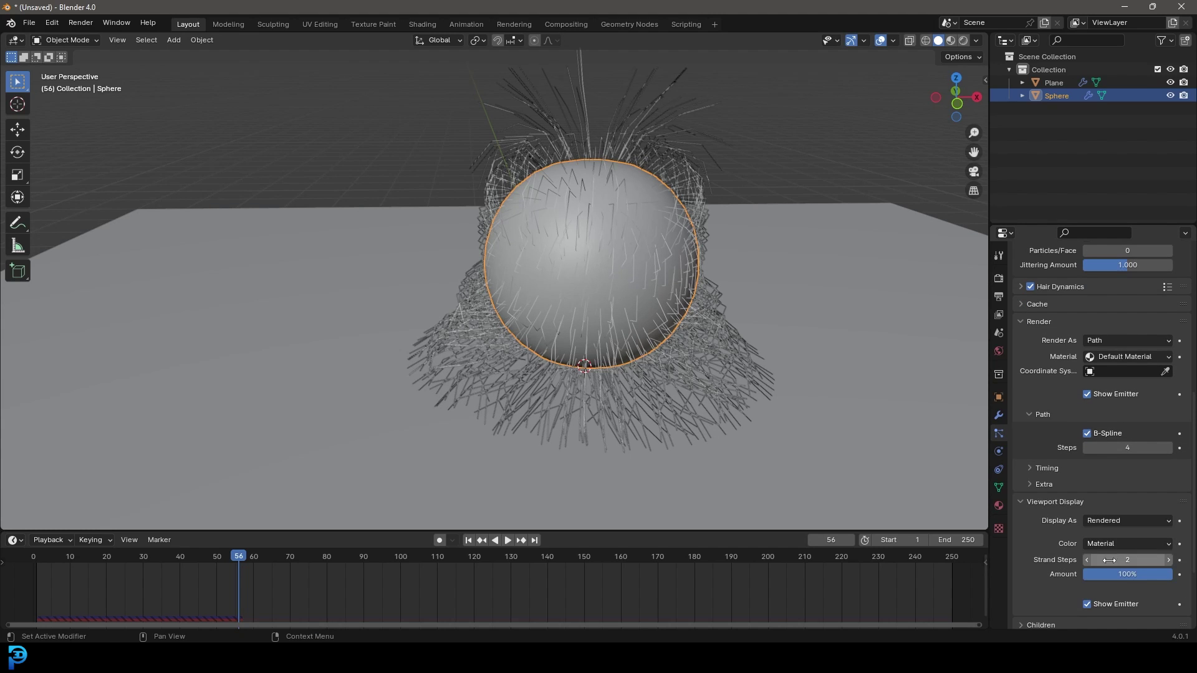
left_click(1170, 566)
scroll(562, 245, "up", 6)
middle_click_drag(562, 245, 537, 166)
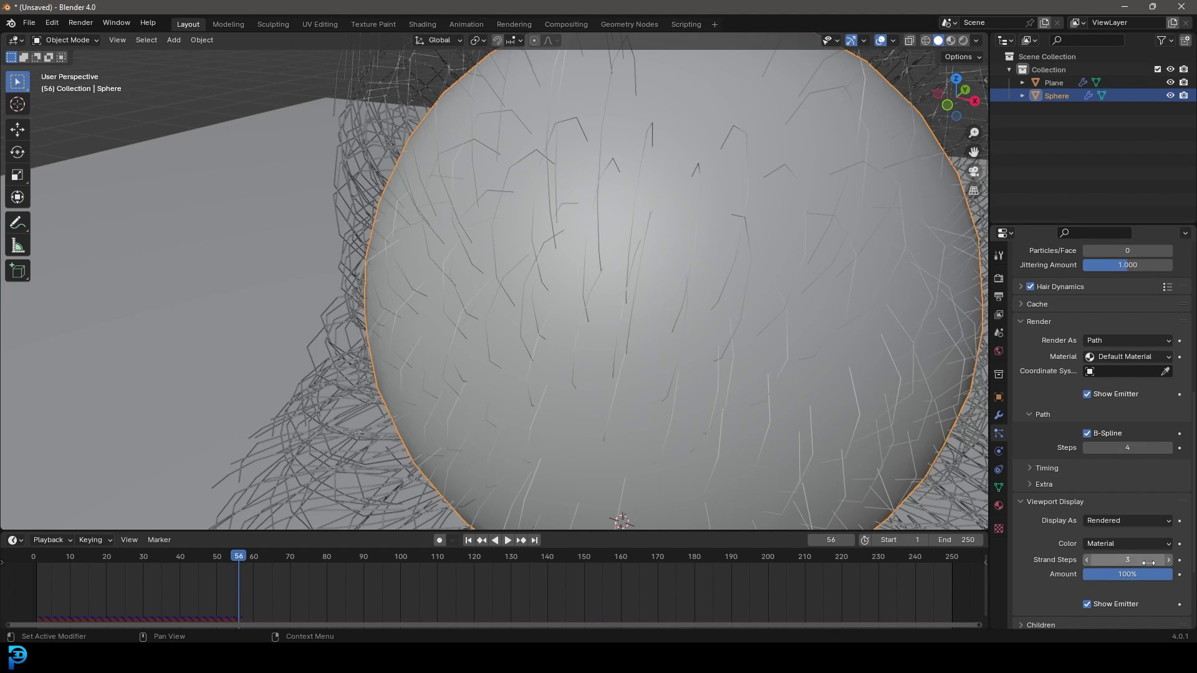
scroll(556, 289, "down", 5)
middle_click_drag(556, 290, 577, 286)
scroll(575, 287, "up", 1)
scroll(1116, 334, "up", 10)
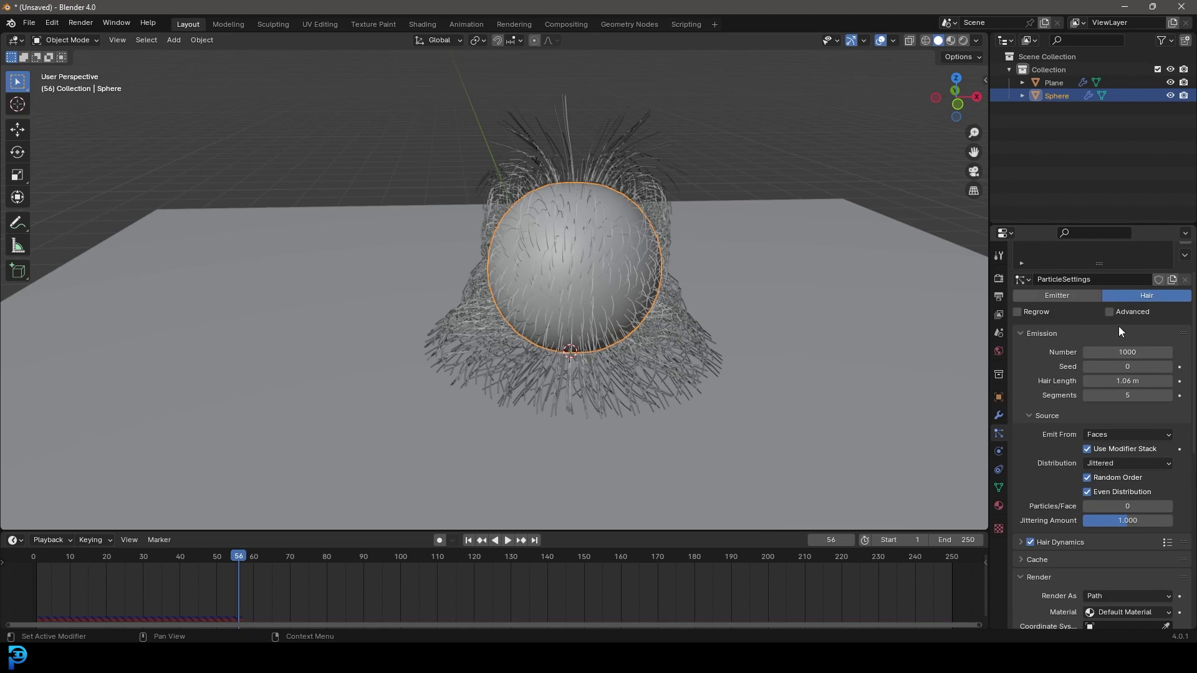
- Set the hair strand count to 500 and jump back to frame 1
double_click(1146, 352)
key("Return")
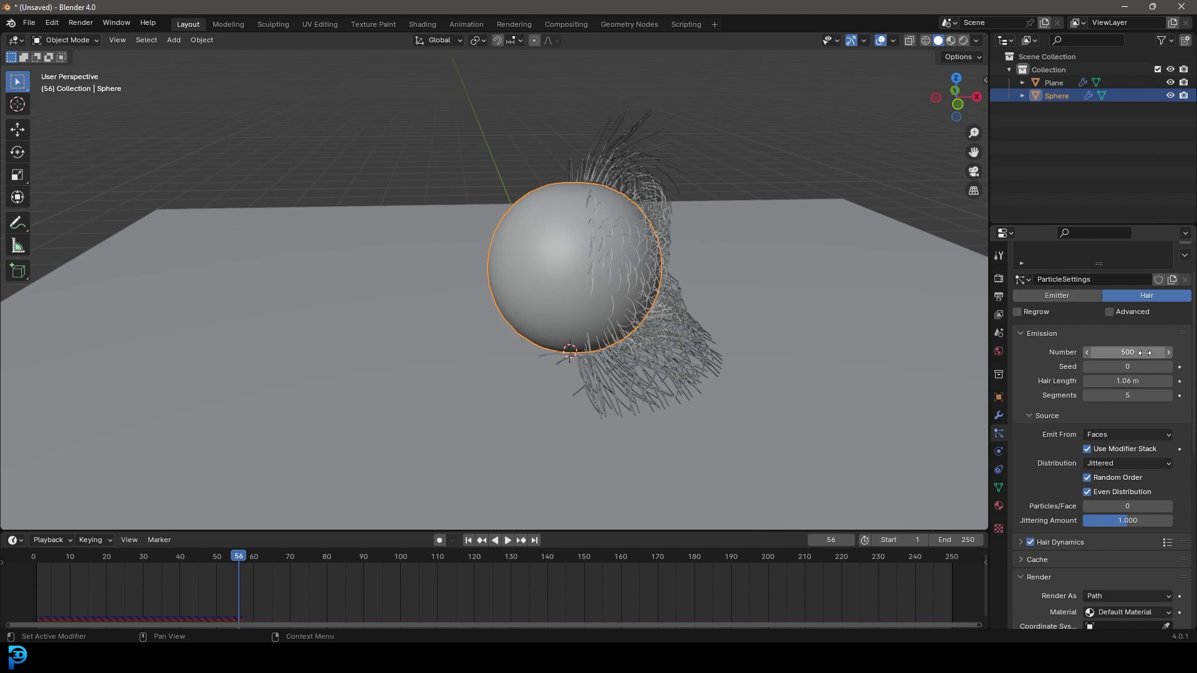
key("shift+Left")
middle_click_drag(715, 282, 524, 215)
scroll(525, 216, "up", 3)
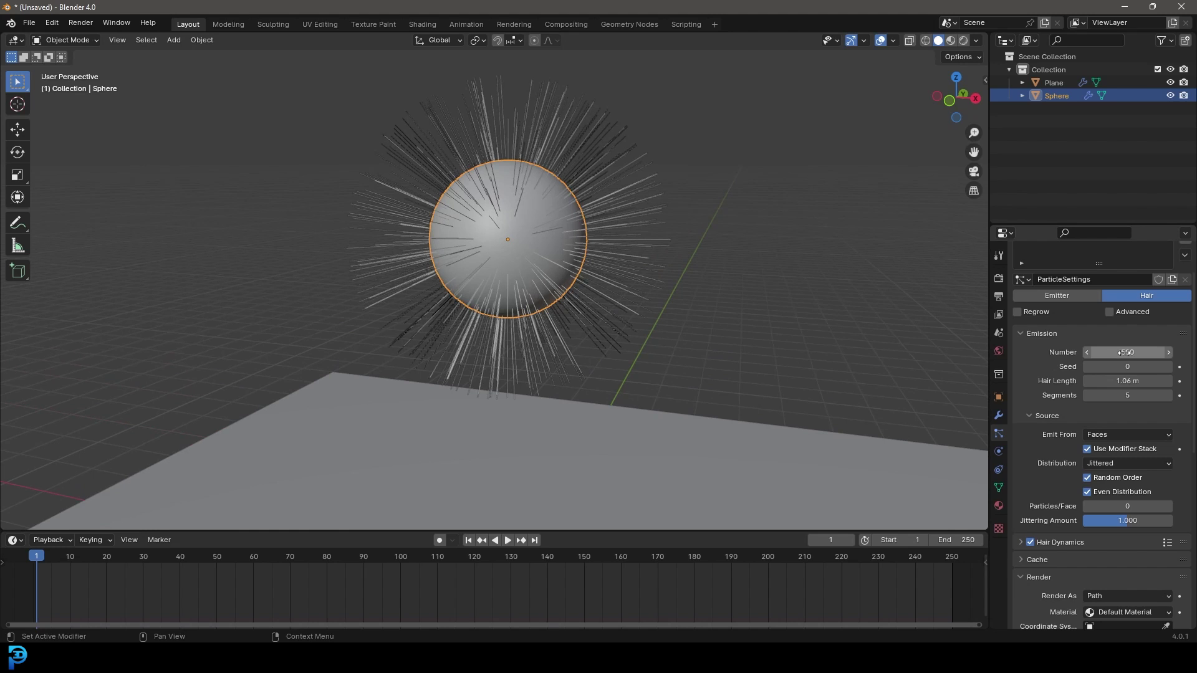
scroll(509, 279, "up", 4)
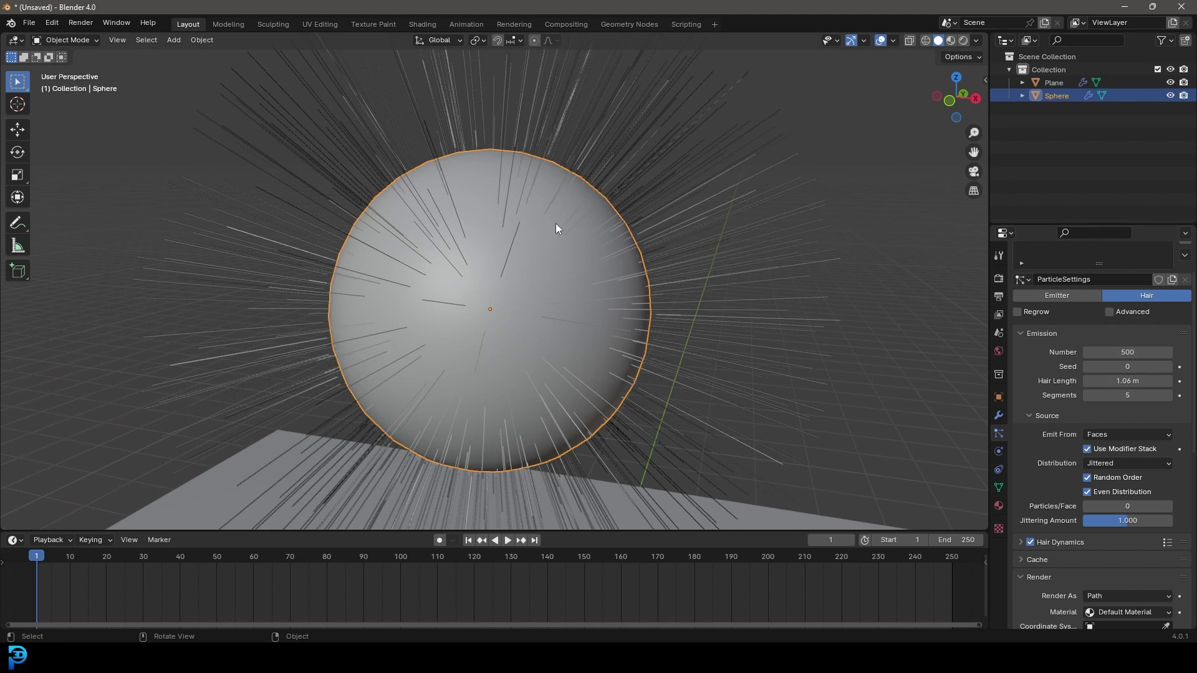
scroll(1071, 342, "down", 12)
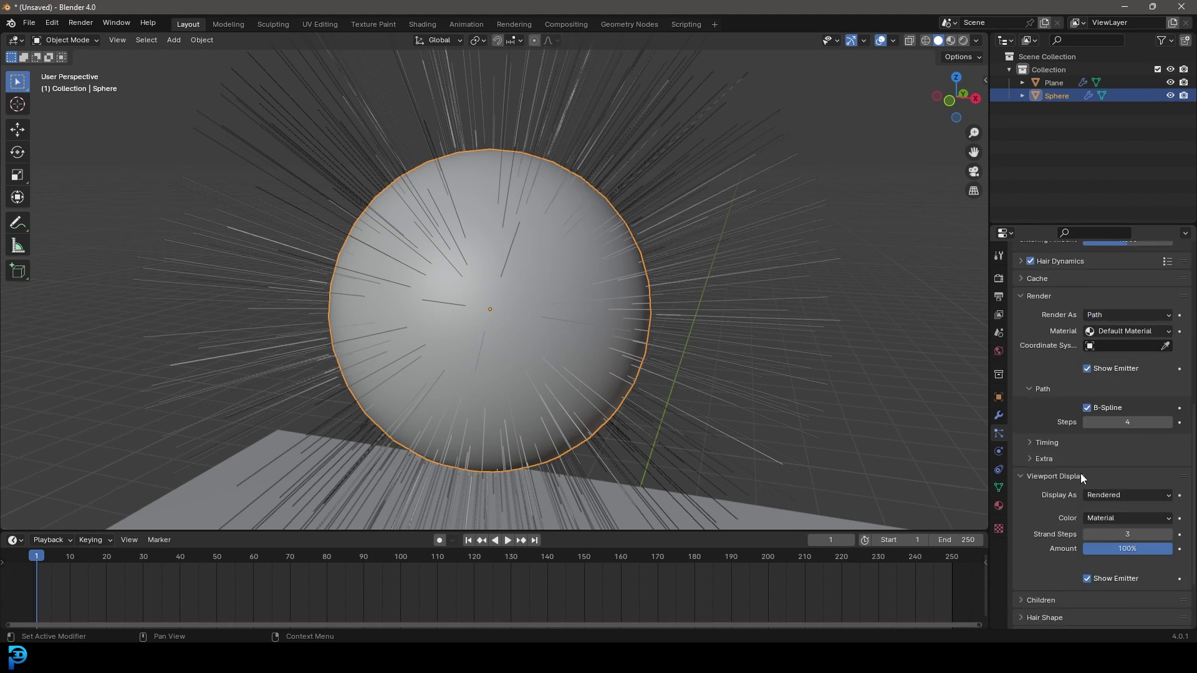
- Turn on Interpolated child hairs for the sphere's fur
left_click(1036, 525)
scroll(1097, 507, "down", 1)
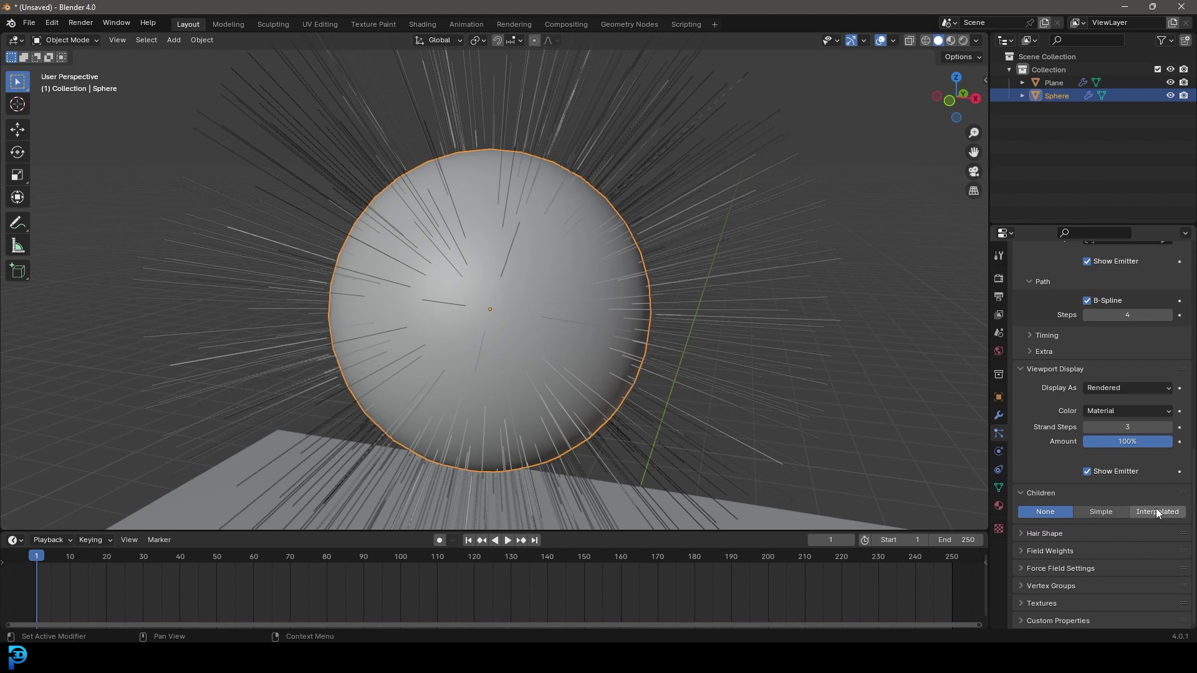
left_click(1157, 511)
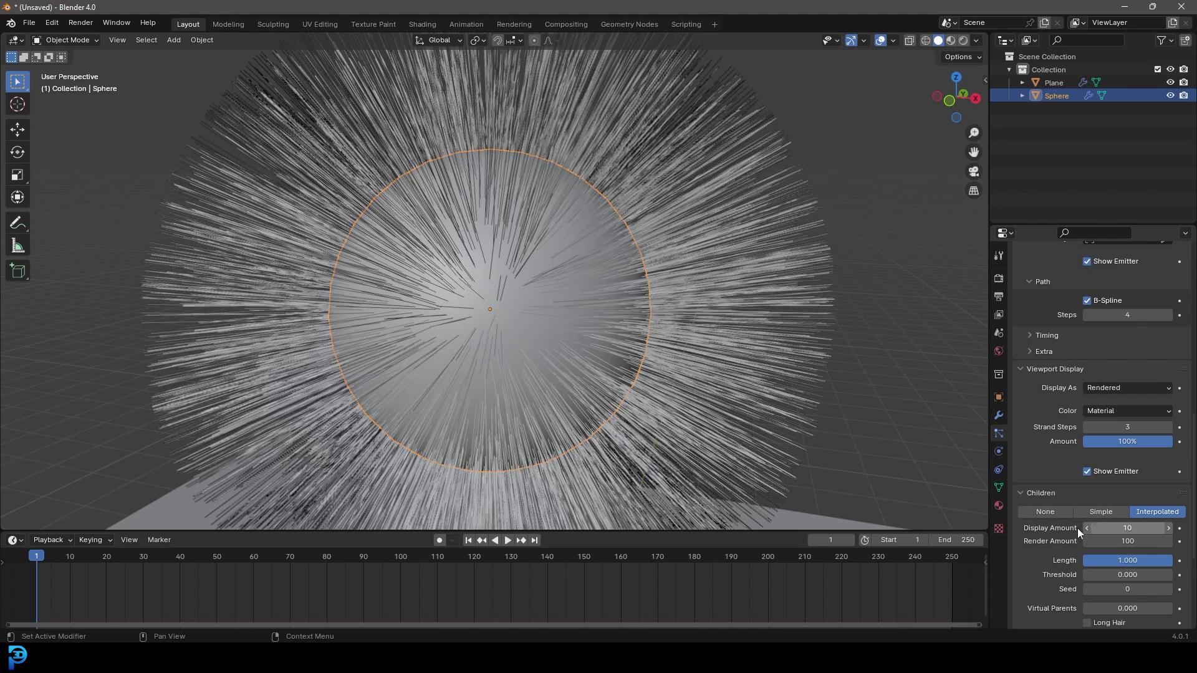
scroll(1102, 485, "down", 3)
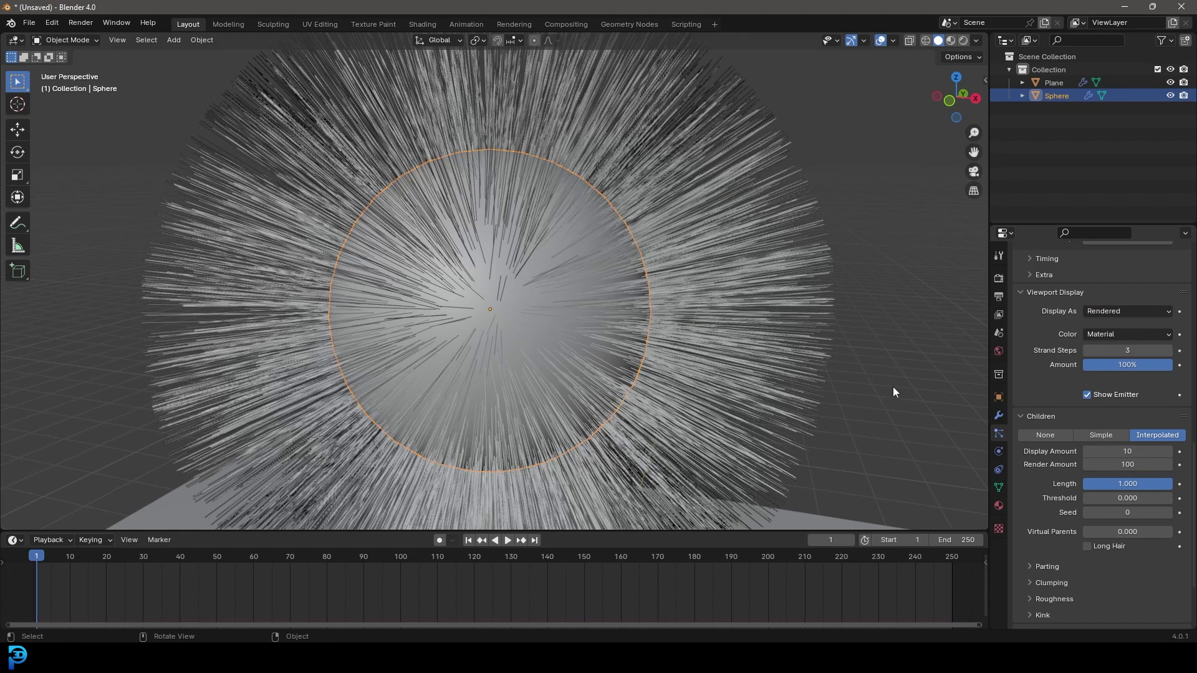
scroll(1074, 354, "up", 15)
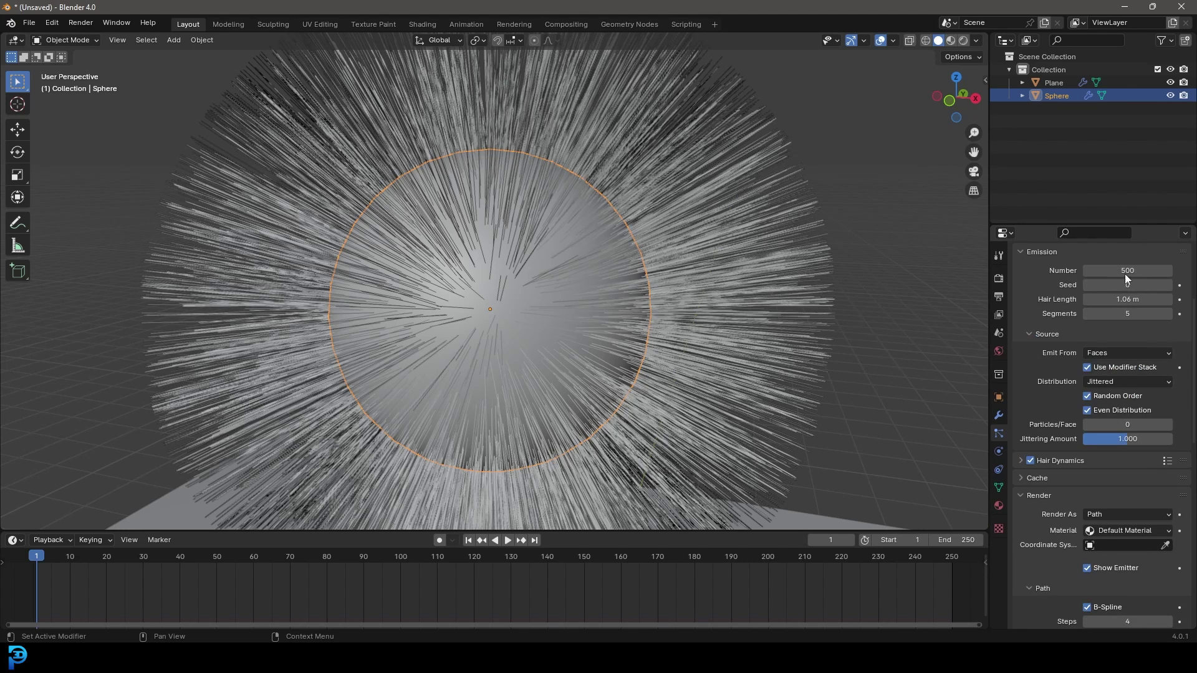
scroll(1075, 487, "down", 15)
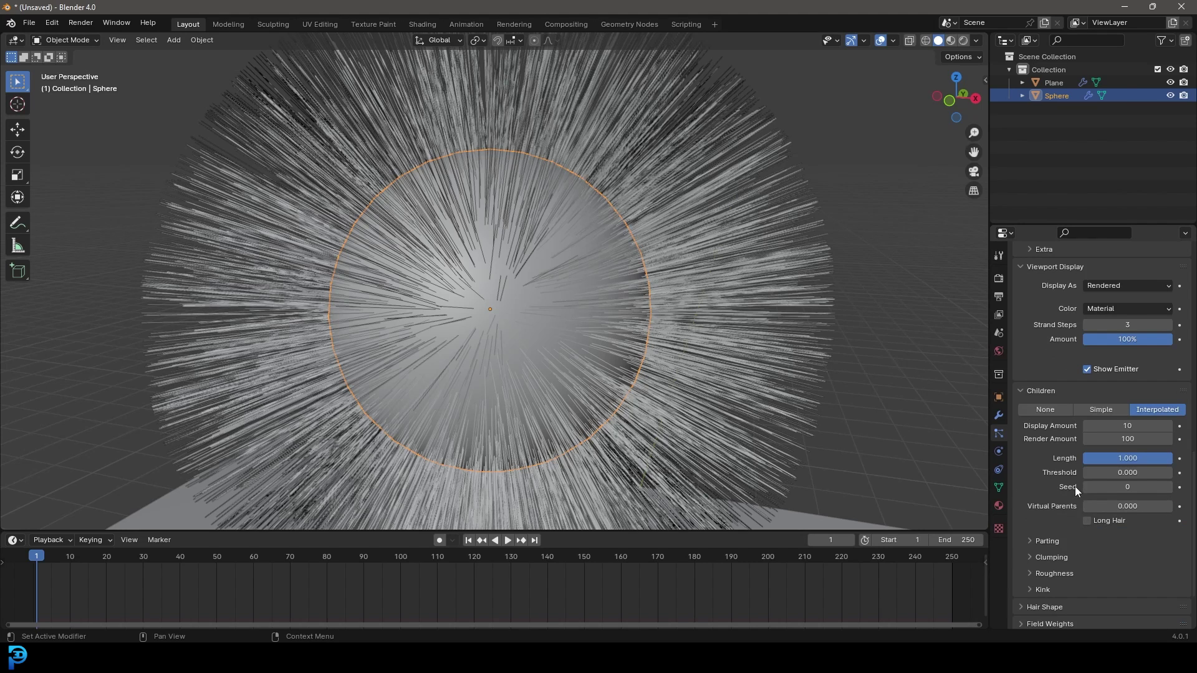
- Set the render child amount to 70 per strand
left_click(1122, 439)
scroll(486, 255, "down", 5)
middle_click_drag(511, 279, 530, 258)
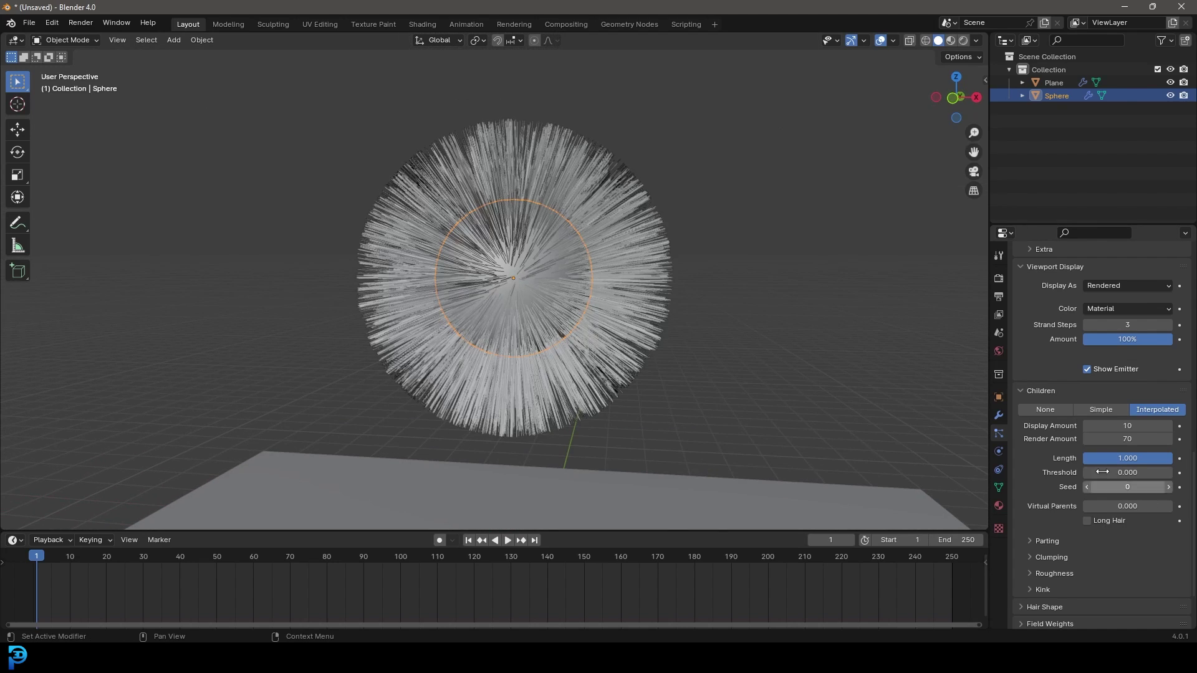
left_click(1041, 557)
scroll(1059, 536, "down", 5)
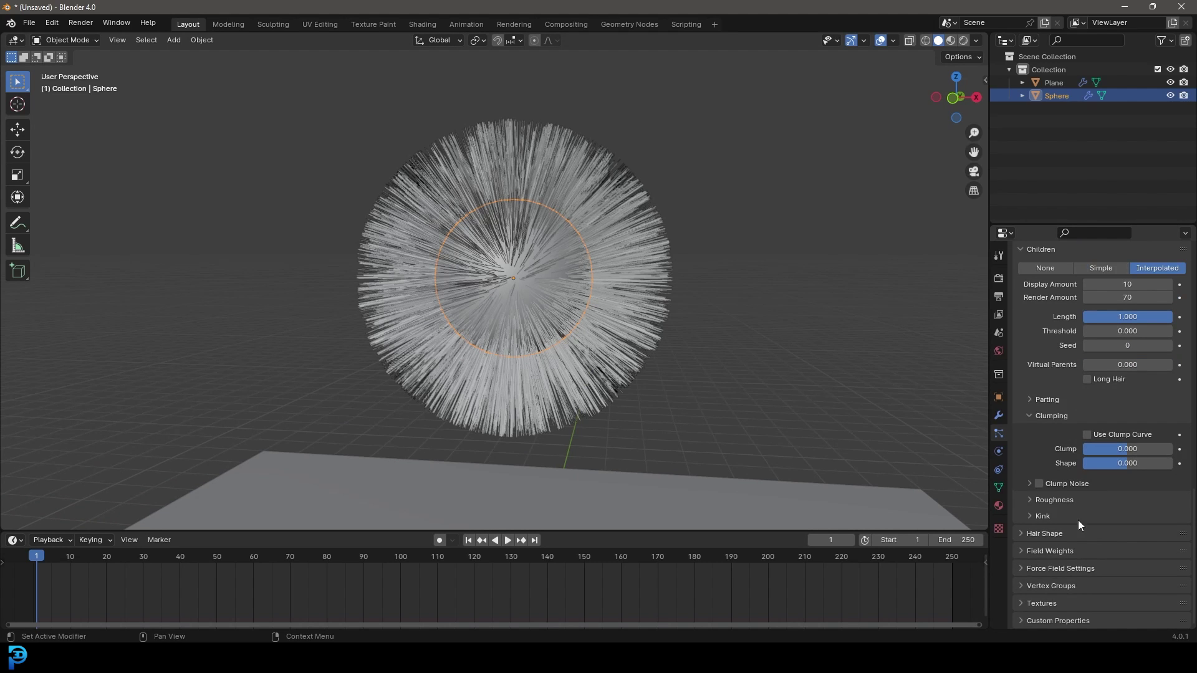
- Enable Use Clump Curve, lower its end and bow the middle point upward
left_click(1086, 435)
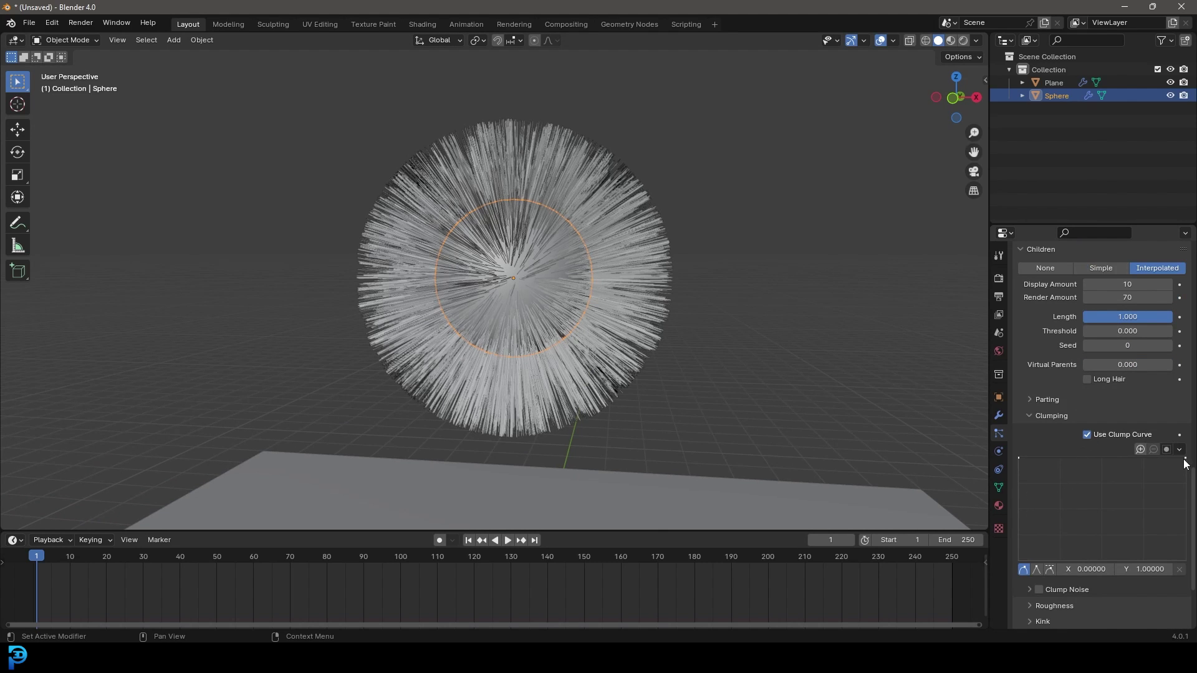
left_click_drag(1186, 460, 1185, 512)
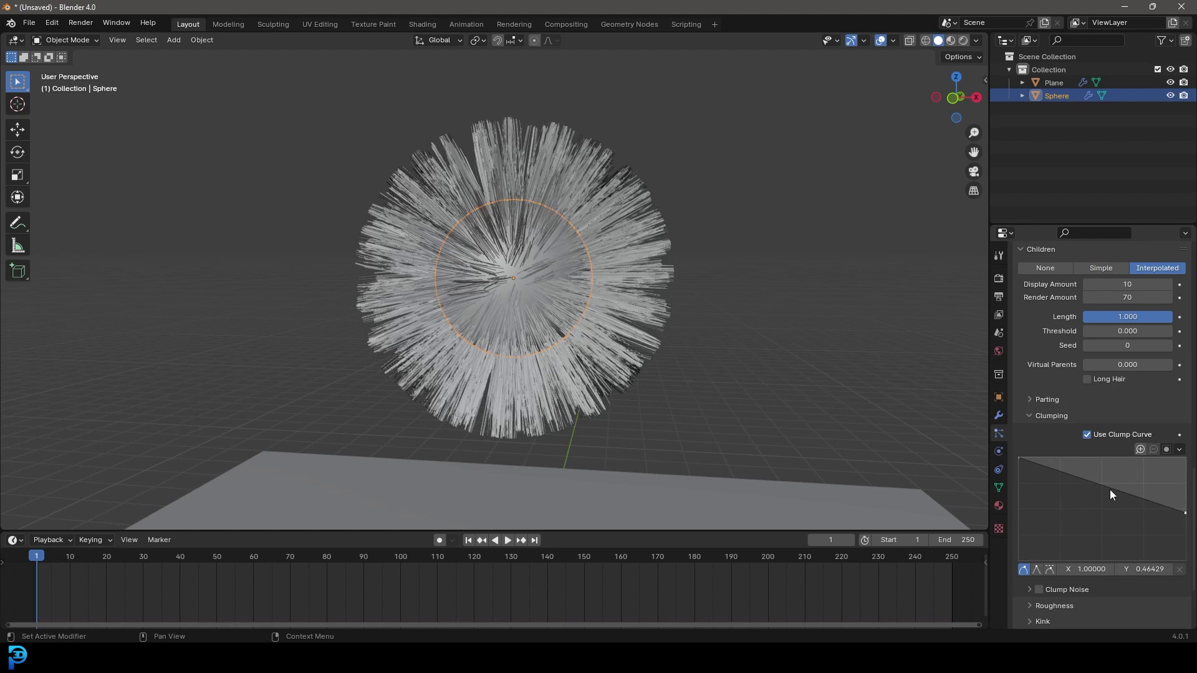
left_click_drag(1109, 489, 1112, 475)
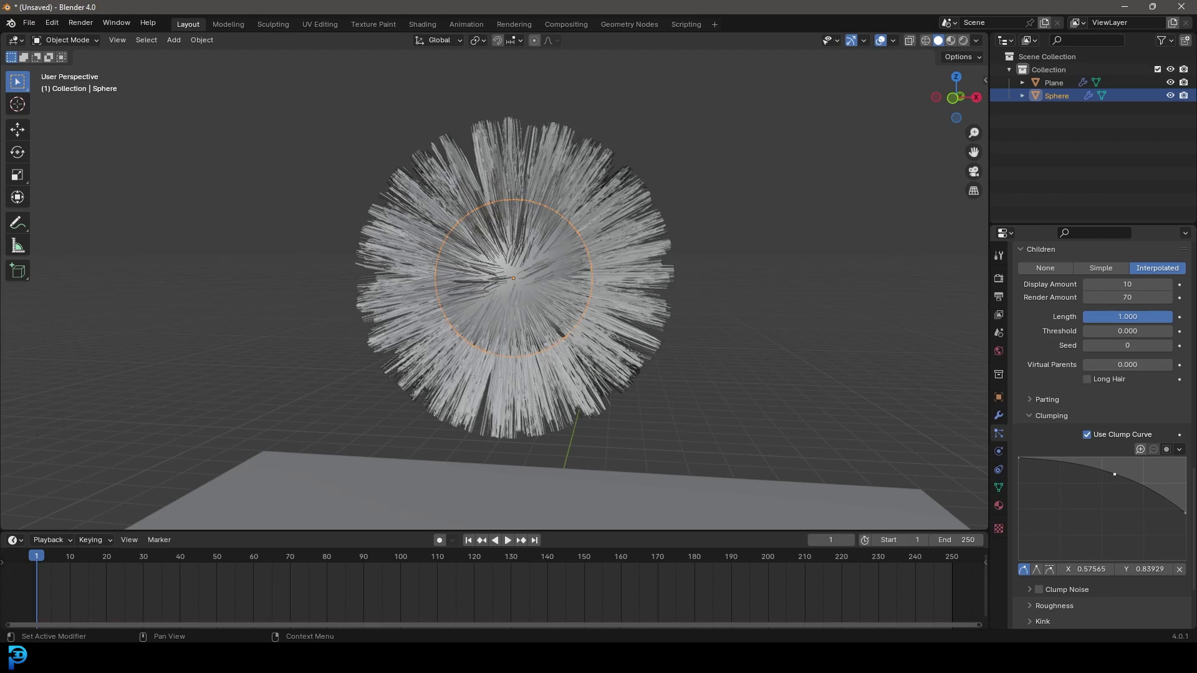
middle_click_drag(601, 189, 551, 180)
scroll(551, 180, "up", 1)
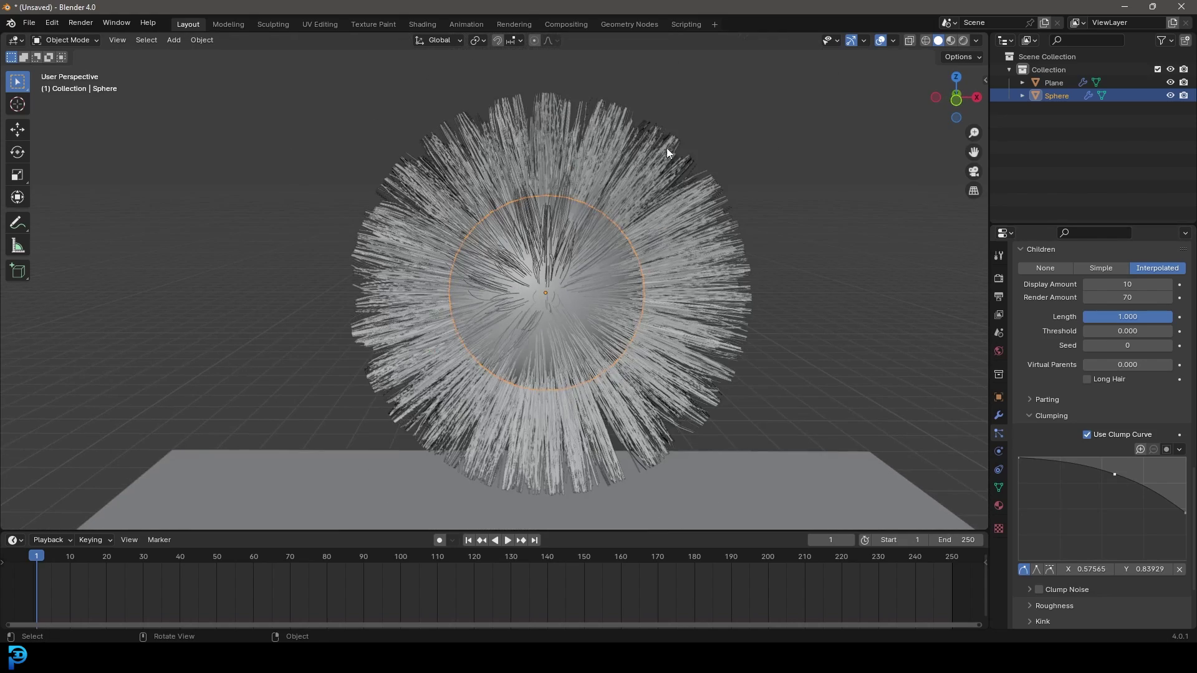
left_click_drag(1185, 513, 1185, 540)
middle_click_drag(480, 151, 454, 158)
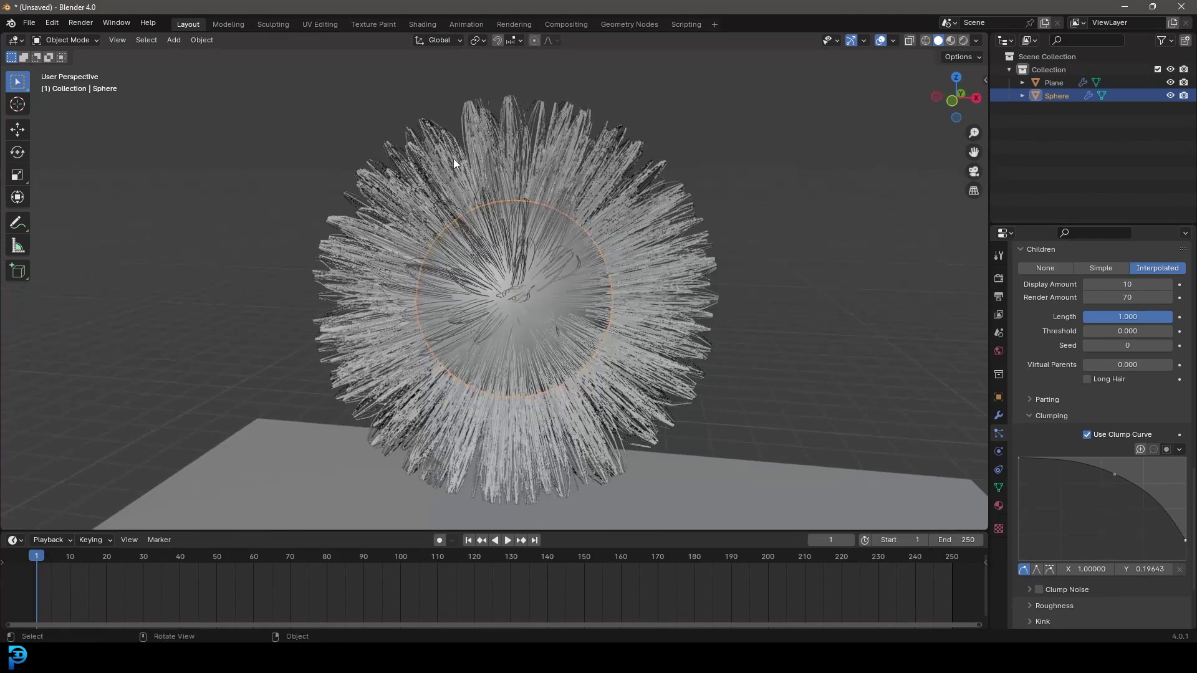
left_click_drag(1120, 476, 1138, 500)
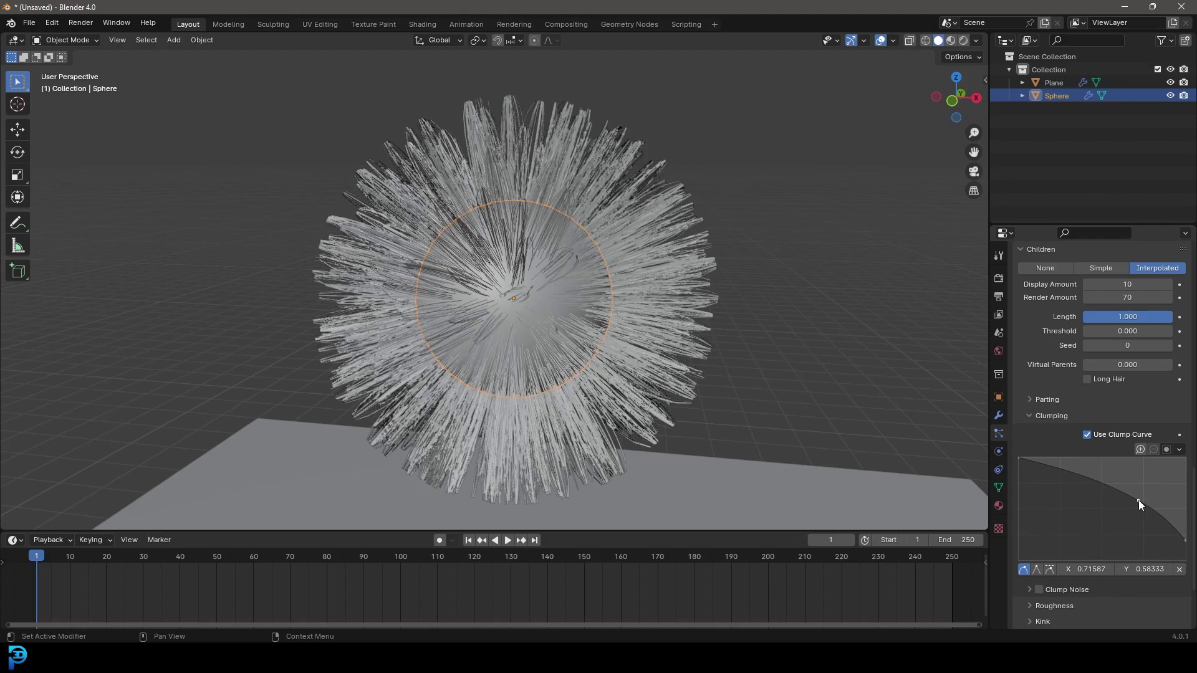
middle_click_drag(593, 266, 567, 235)
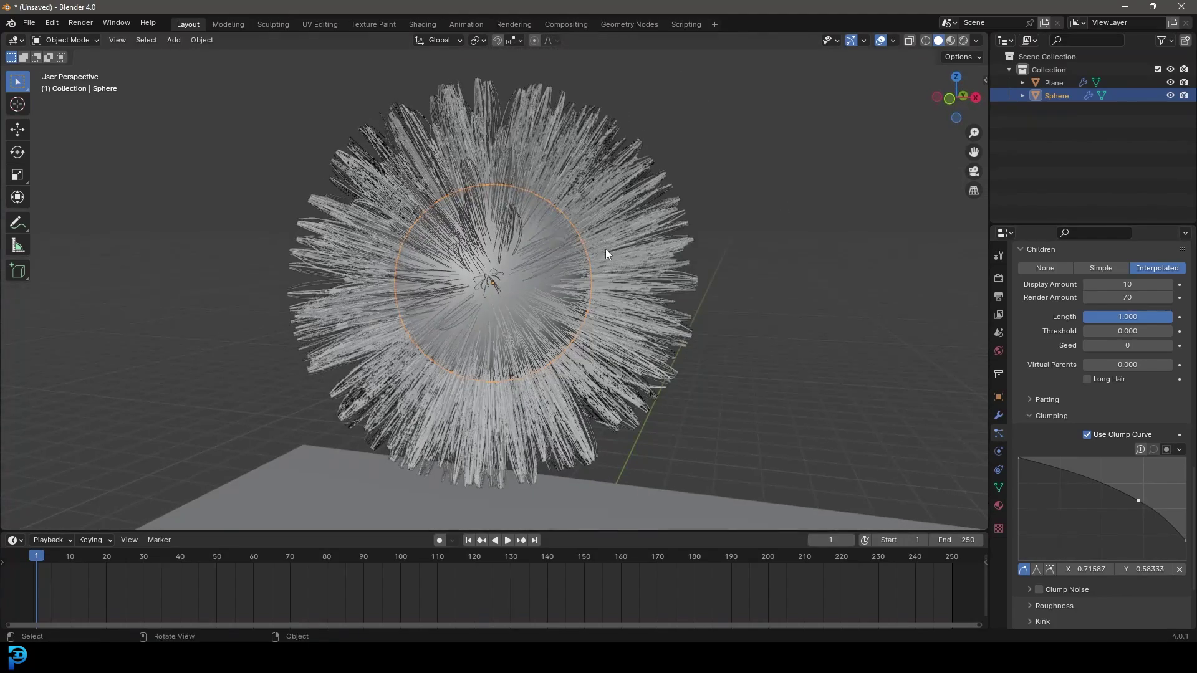
- Drop the clump curve's end to zero and refine its middle point, checking from front view
left_click_drag(1185, 540, 1183, 568)
middle_click_drag(598, 262, 590, 248)
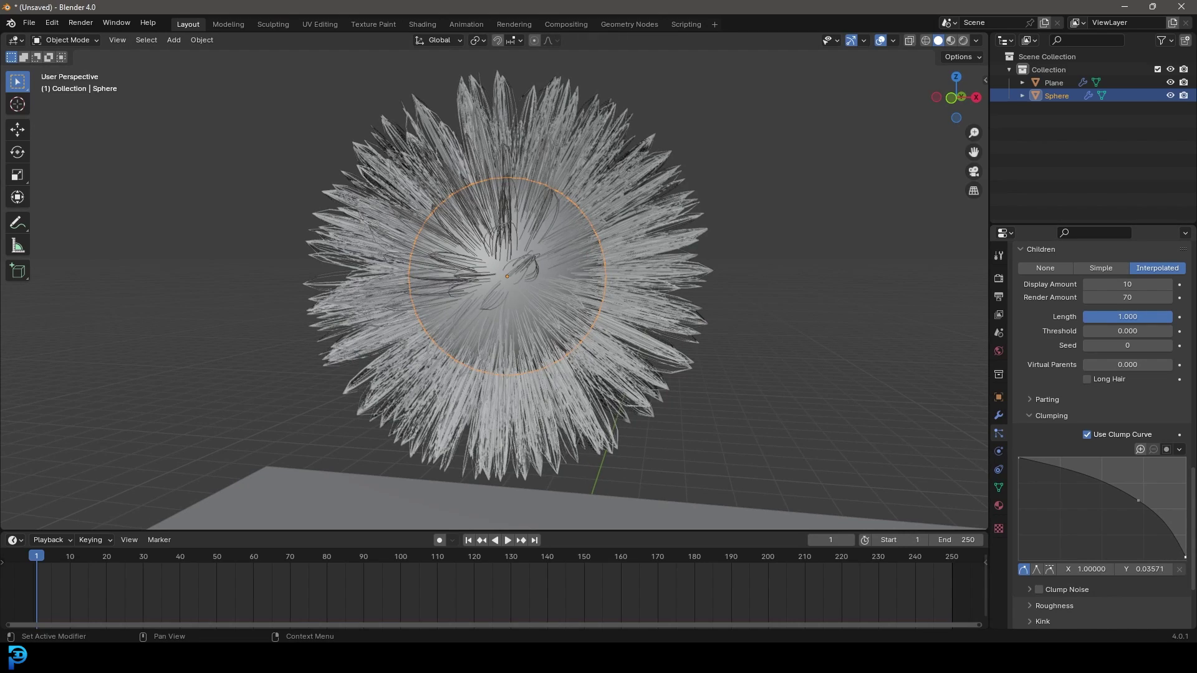
middle_click_drag(506, 192, 541, 191)
key("KP_1")
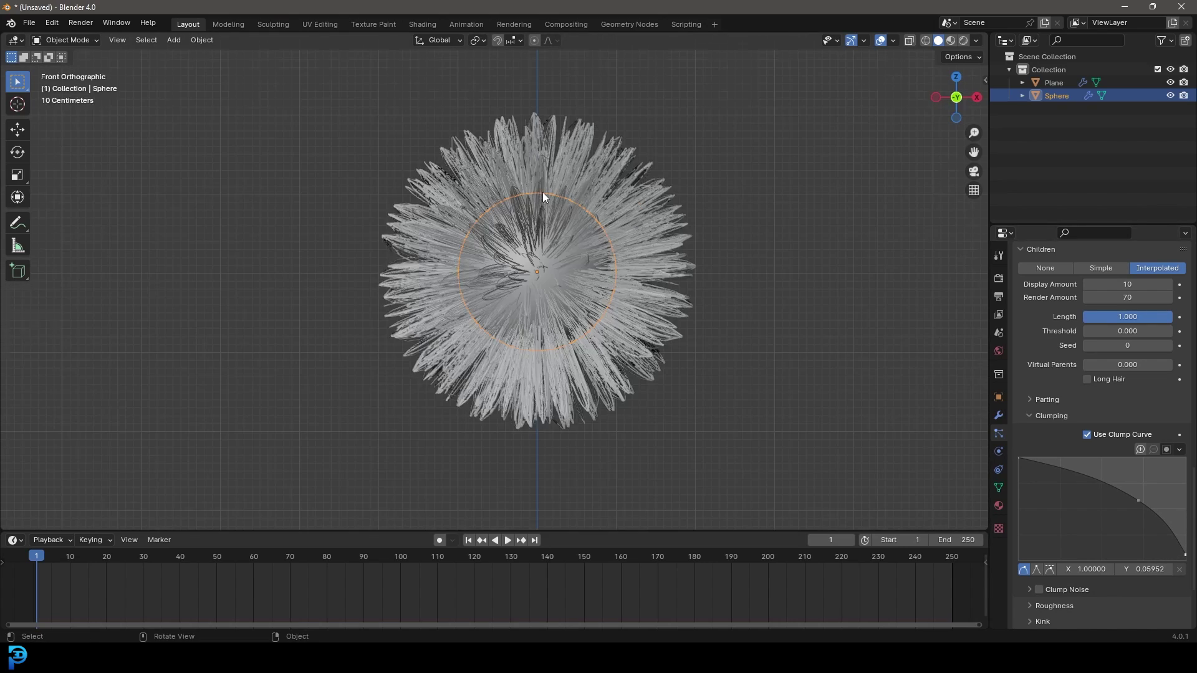
left_click_drag(1135, 501, 1124, 494)
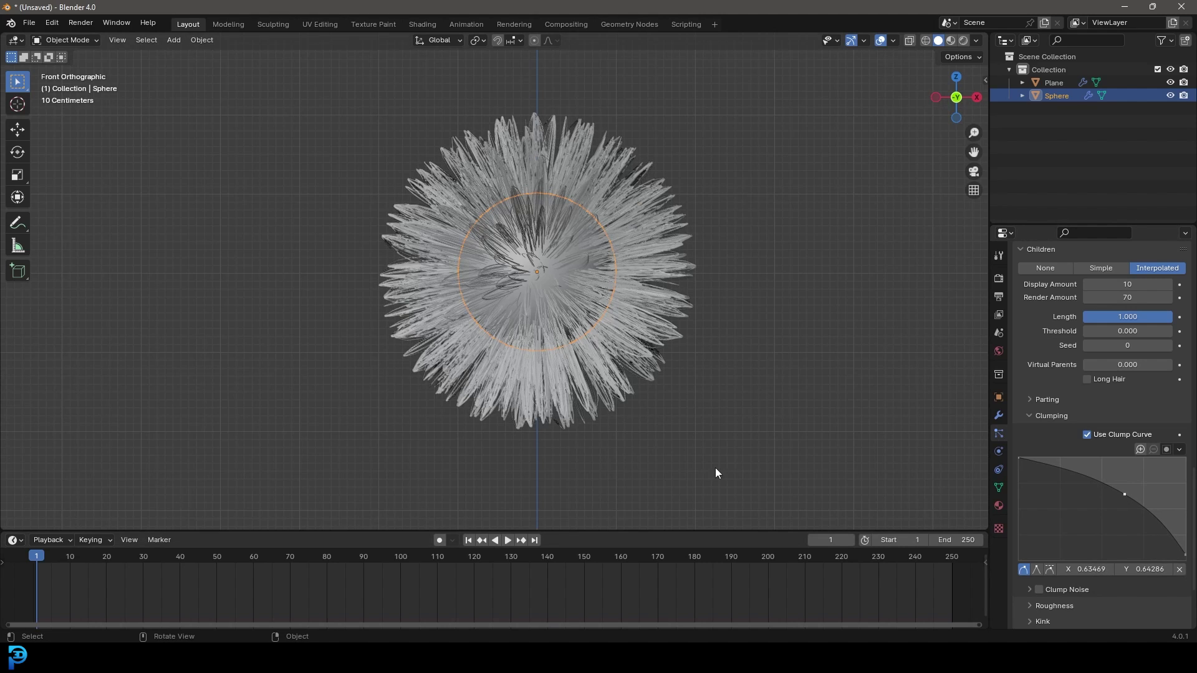
scroll(1032, 311, "up", 3)
left_click(1030, 347)
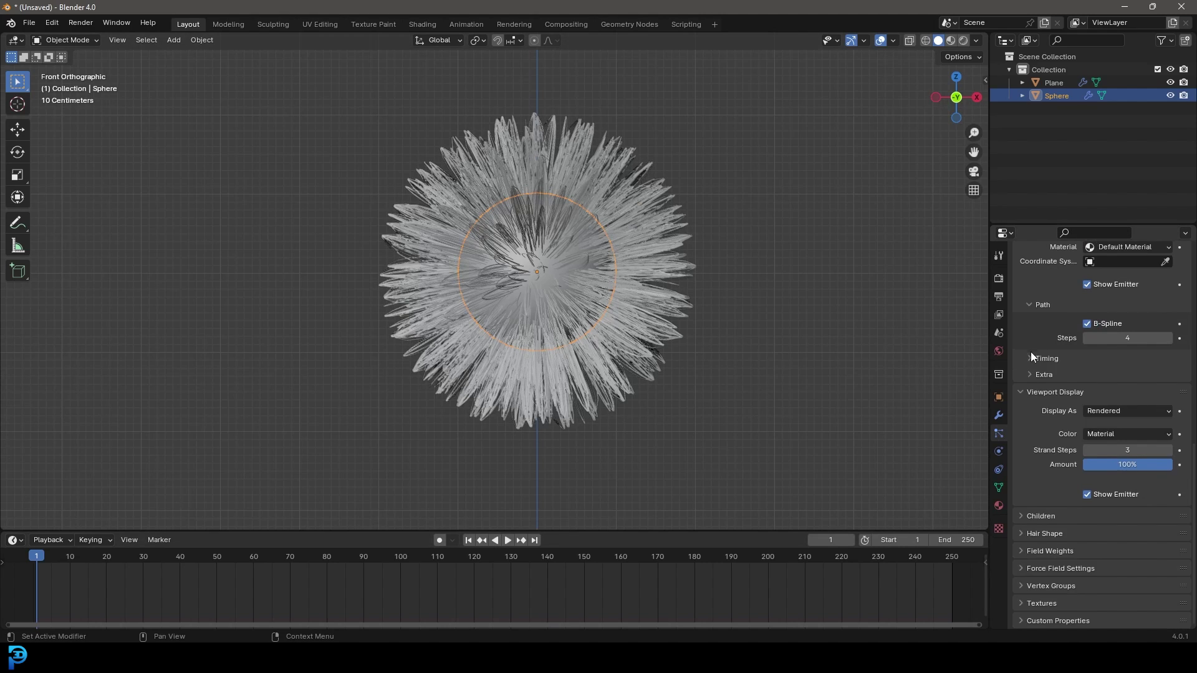
- Set both the animation end frame and the hair cache end frame to 110
scroll(1058, 459, "up", 6)
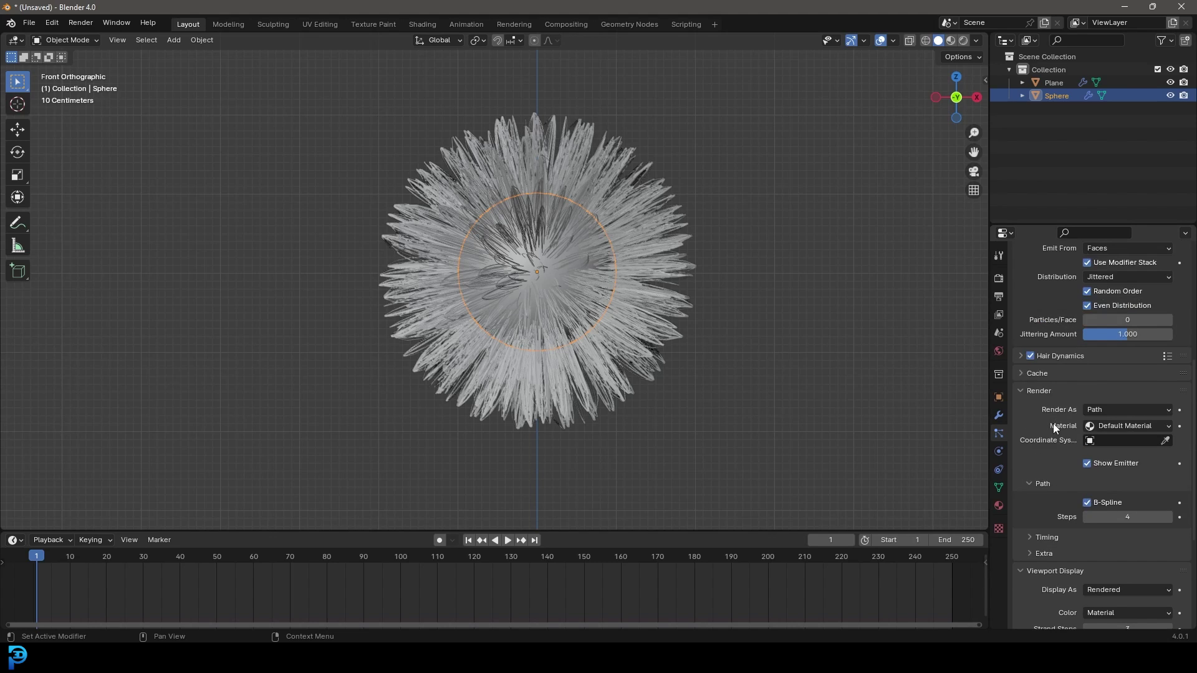
left_click(1023, 376)
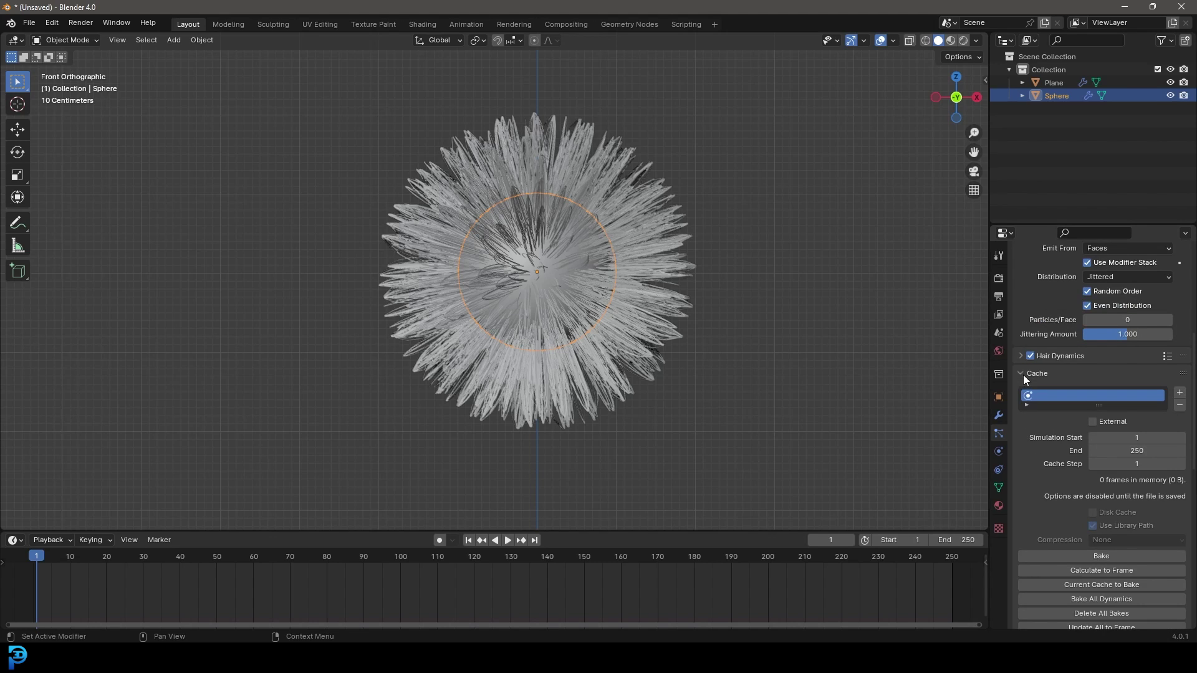
left_click(965, 541)
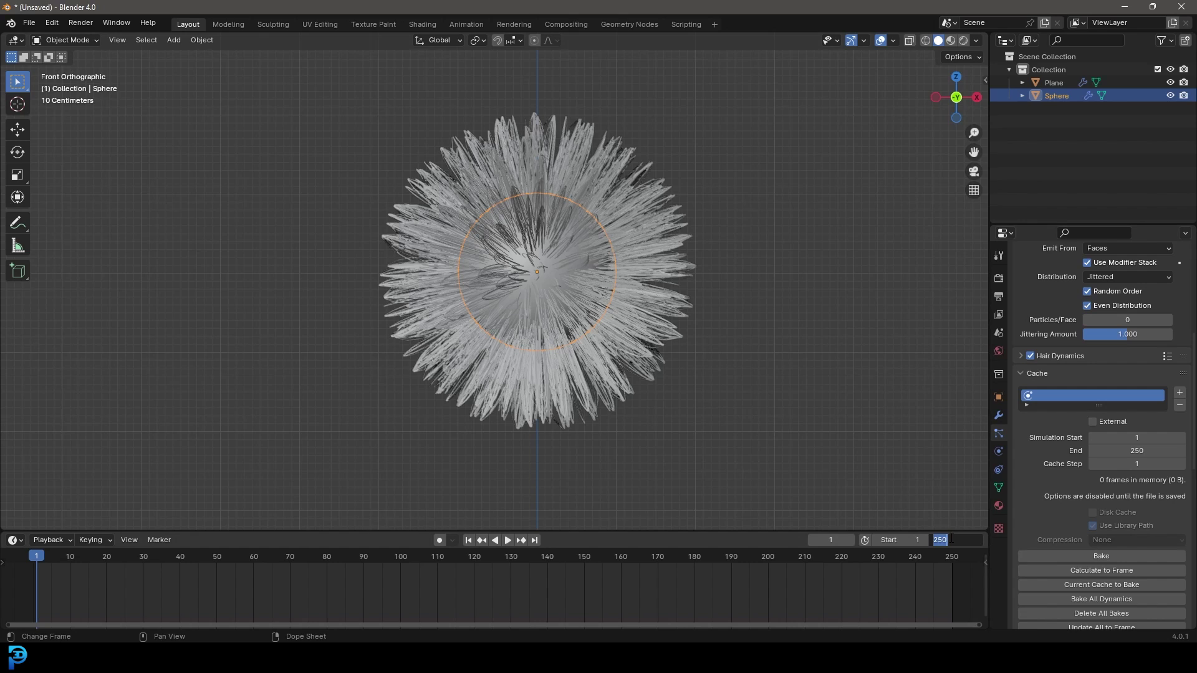
key("Return")
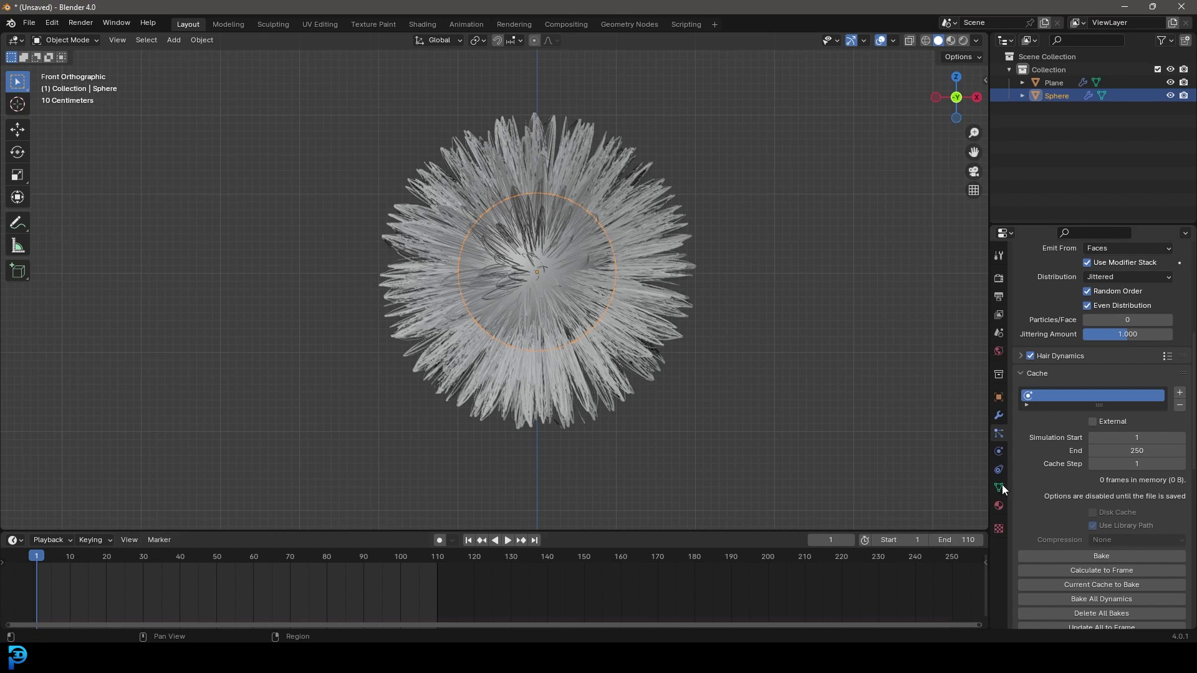
left_click(1149, 450)
type("110")
key("Return")
- Bake the hair dynamics simulation across all 110 frames
middle_click_drag(284, 599, 465, 598)
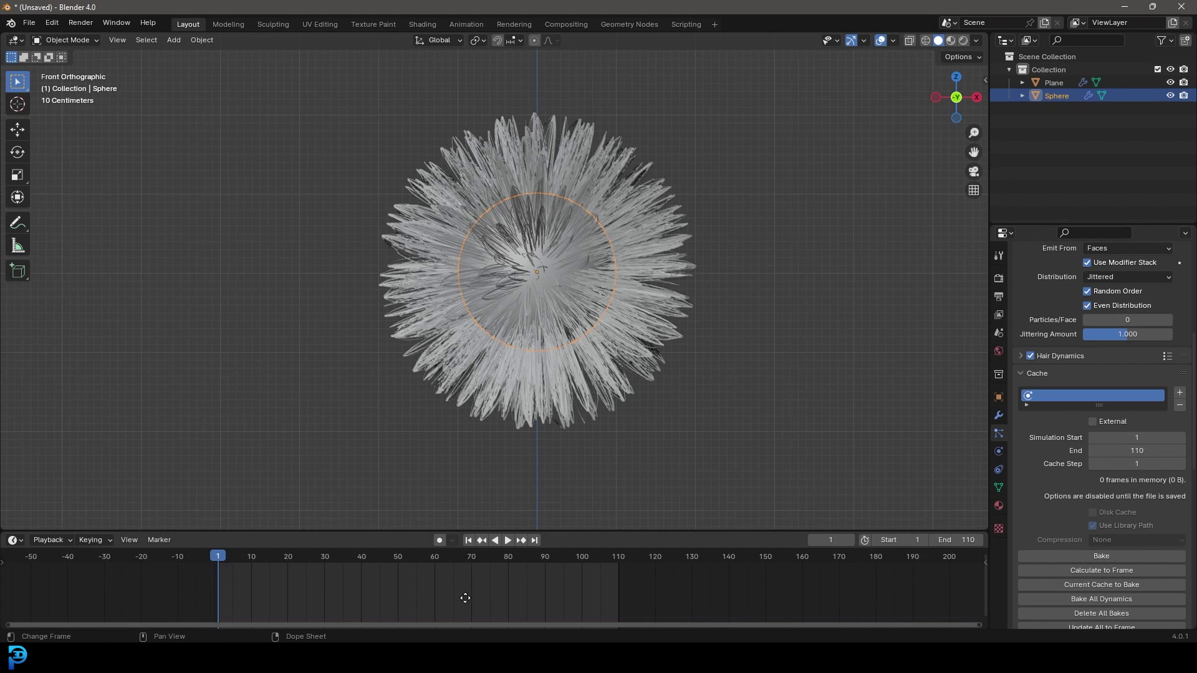
left_click(1102, 555)
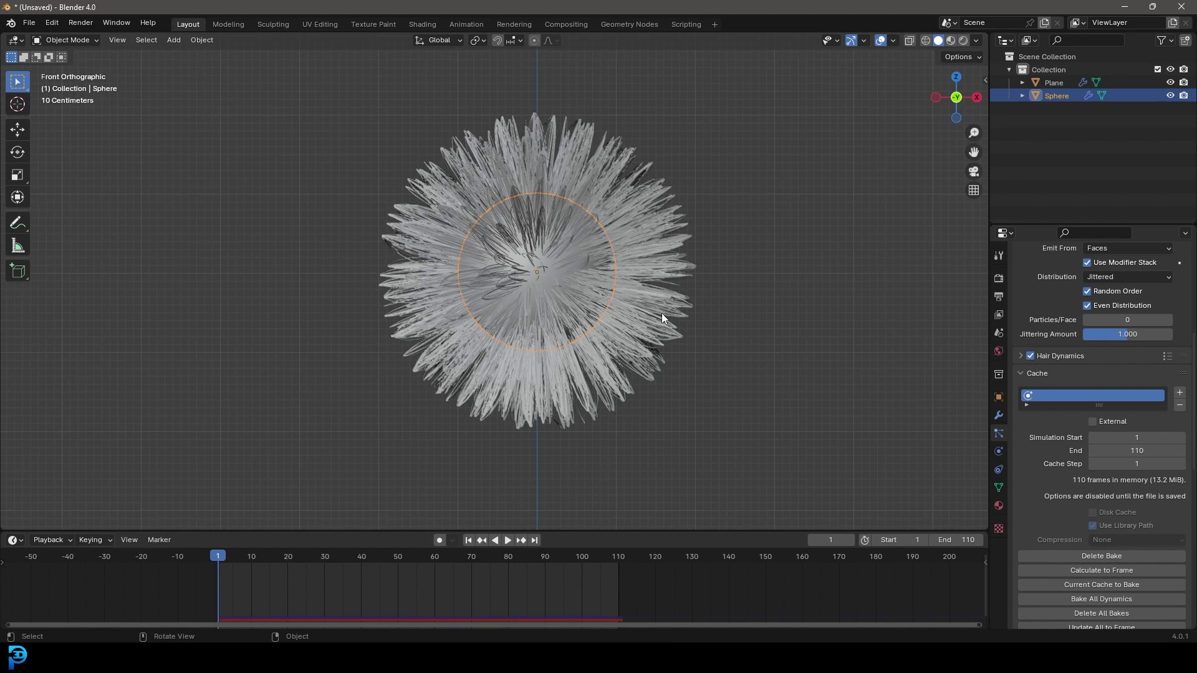
scroll(661, 313, "down", 6)
middle_click_drag(603, 360, 579, 374)
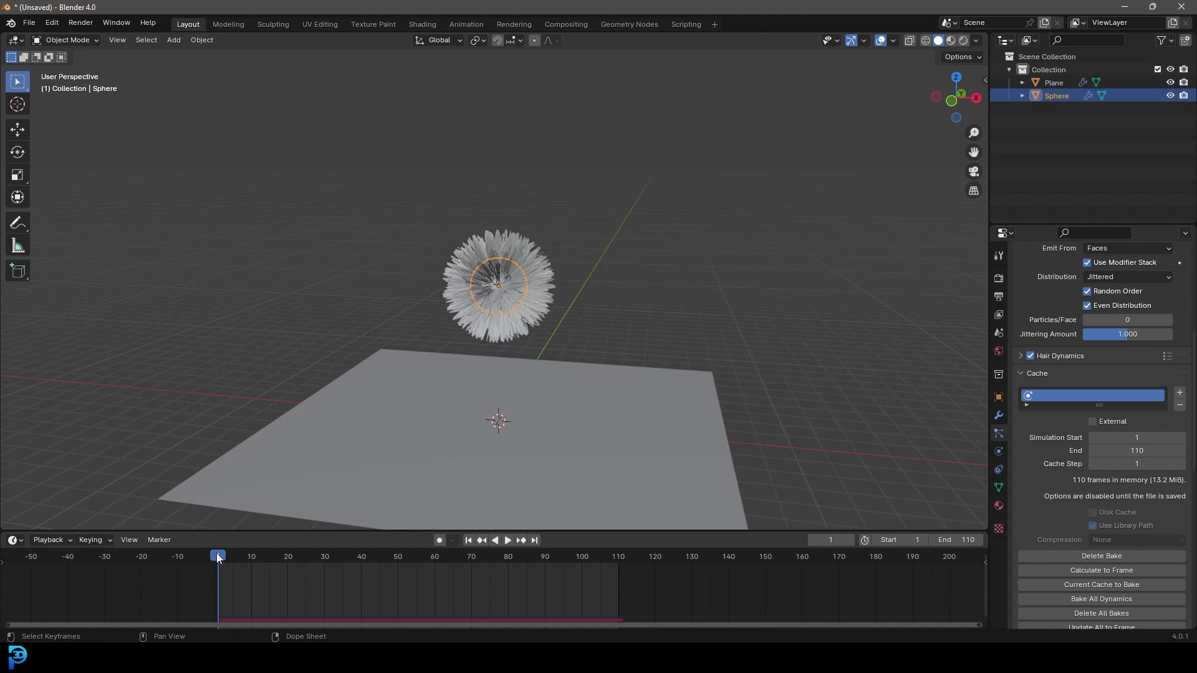
- Play the baked hair simulation, stop it at frame 60 and switch to front view
key("space")
middle_click_drag(788, 437, 779, 354)
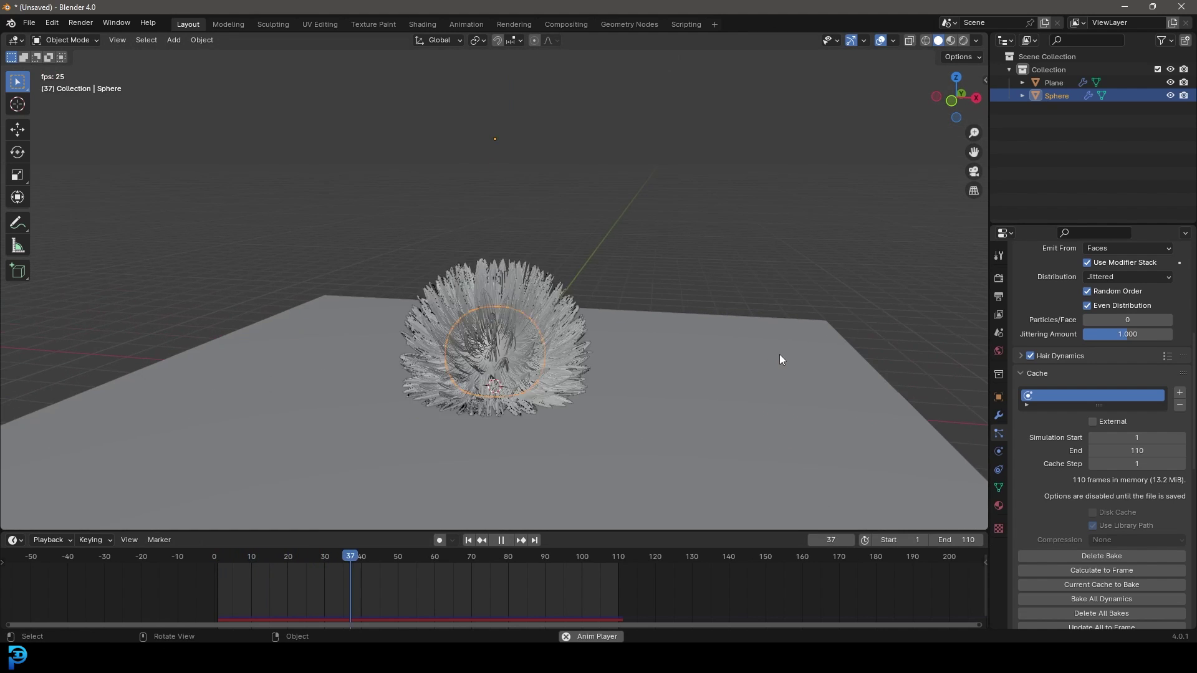
key("alt+a")
middle_click_drag(484, 333, 513, 336)
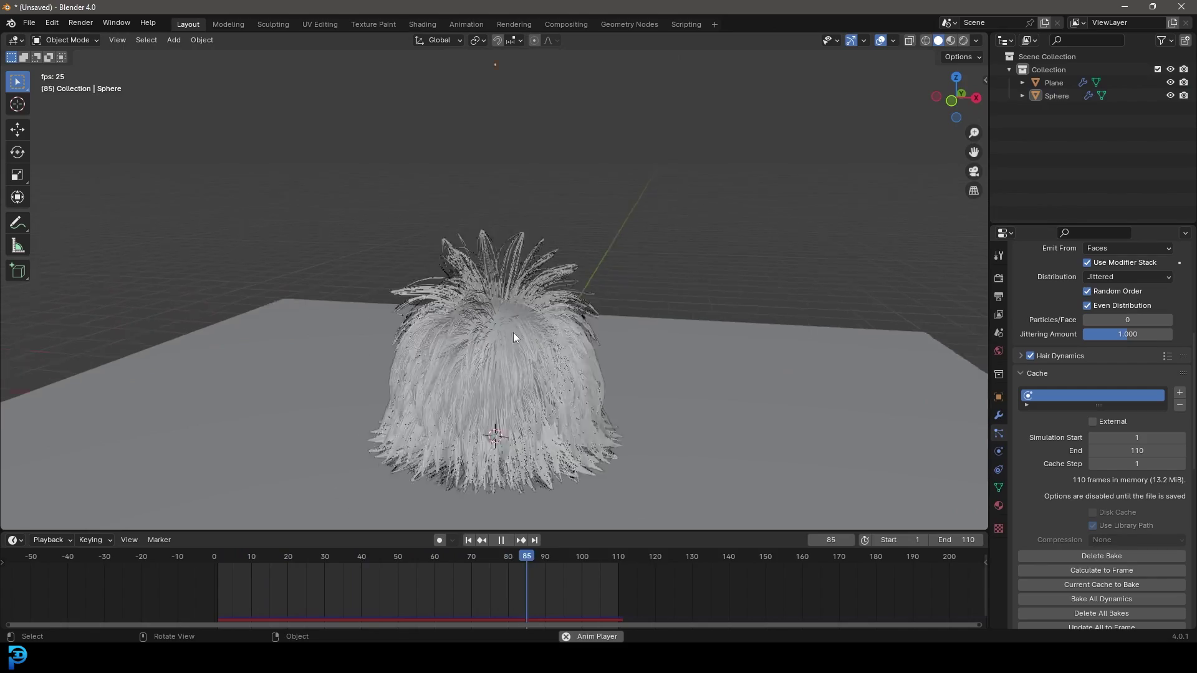
scroll(541, 354, "up", 3)
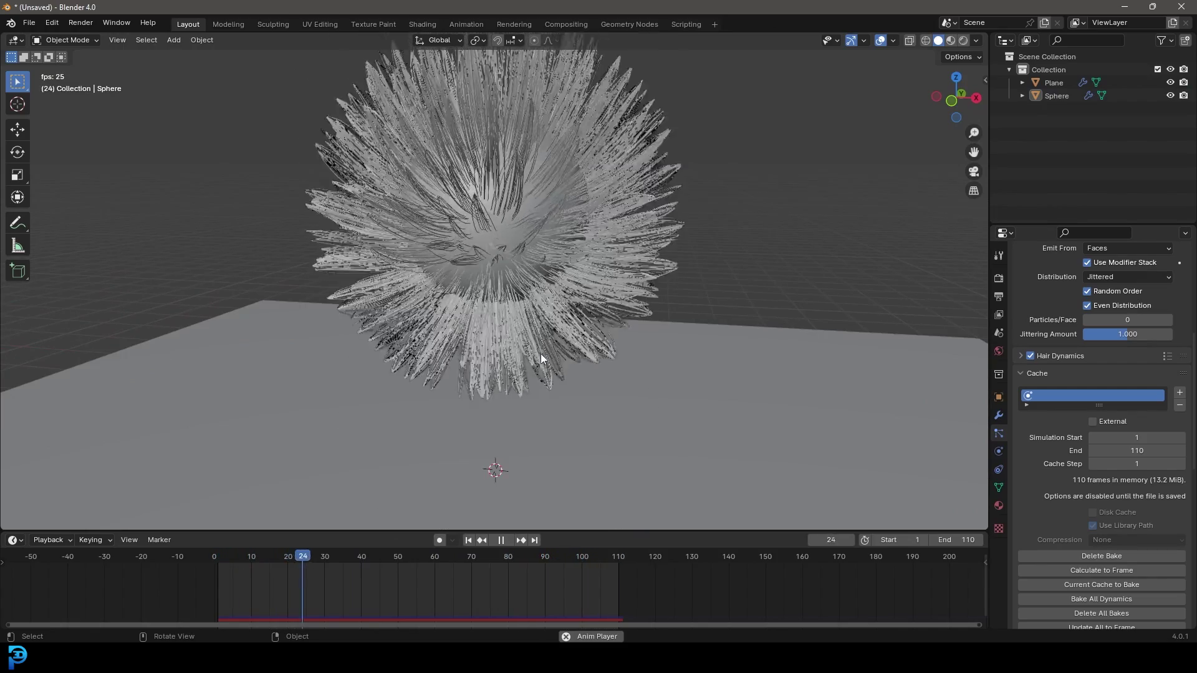
left_click(525, 270)
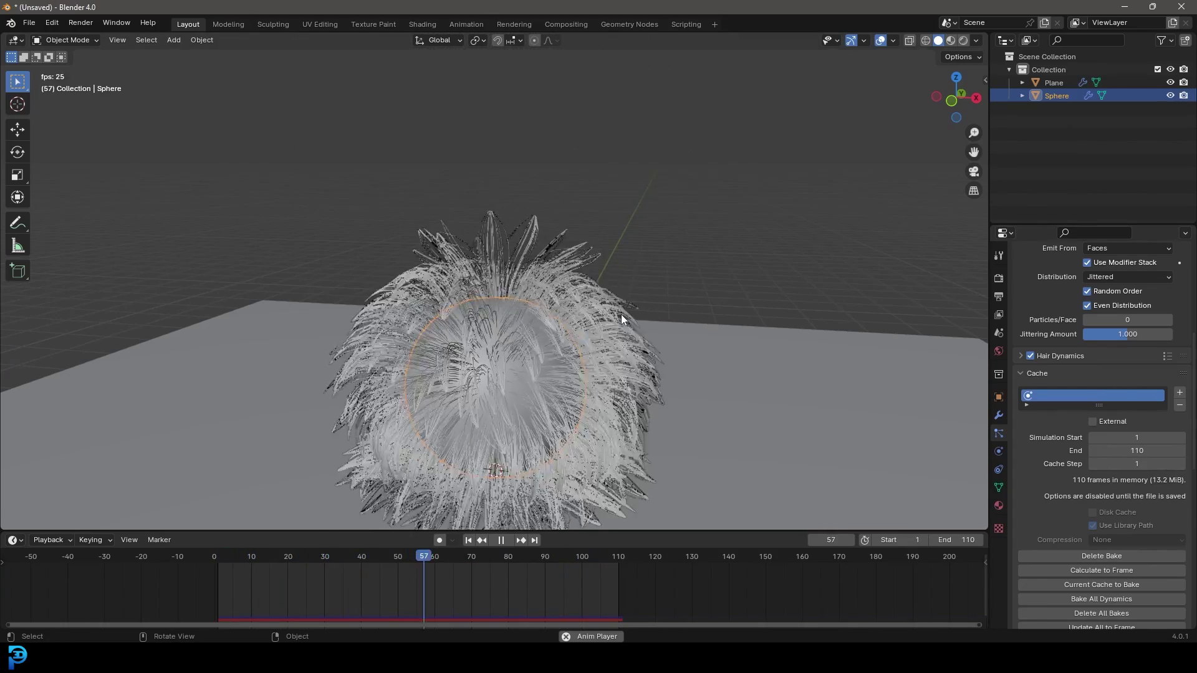
key("space")
key("KP_1")
scroll(530, 353, "up", 2)
- Add a camera and place it in front of and above the sphere in Right view
key("shift+a")
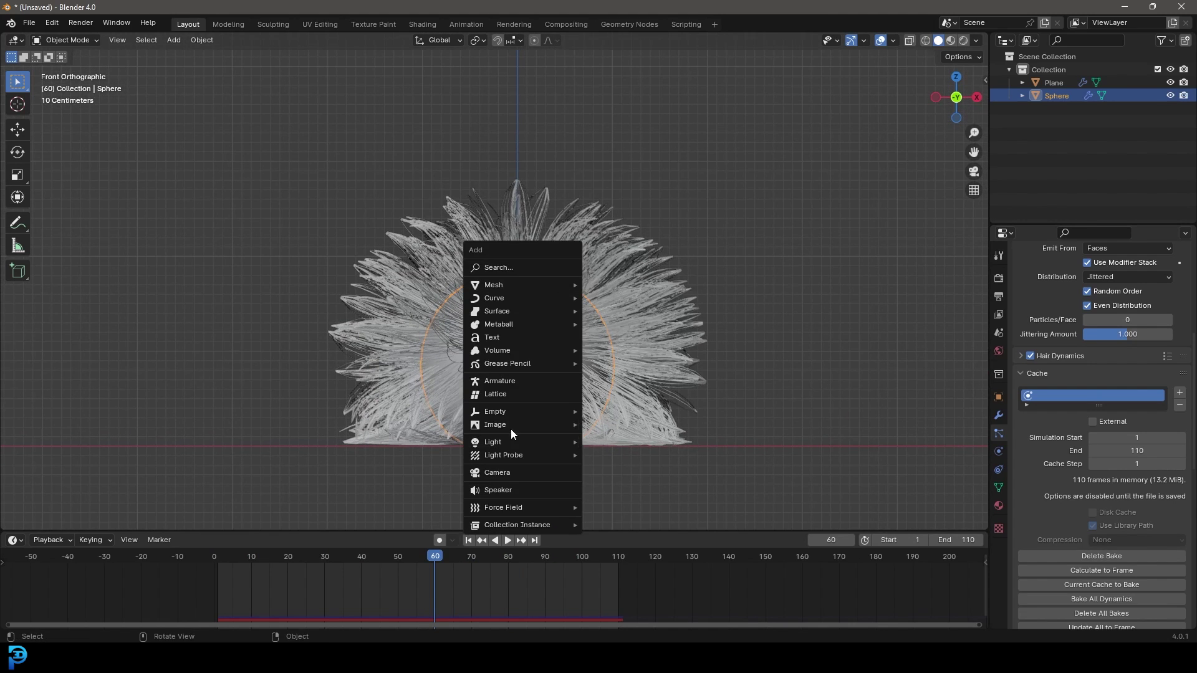
left_click(506, 472)
scroll(665, 357, "down", 3)
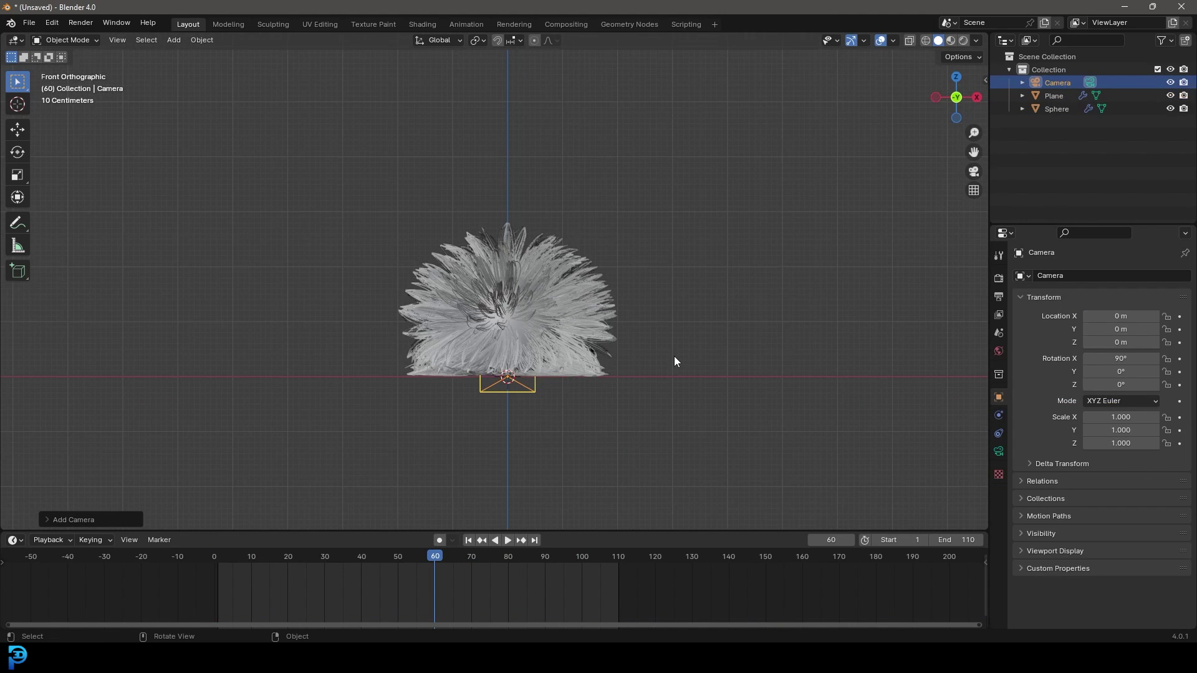
scroll(671, 357, "down", 3)
key("KP_3")
key("g")
left_click(417, 398)
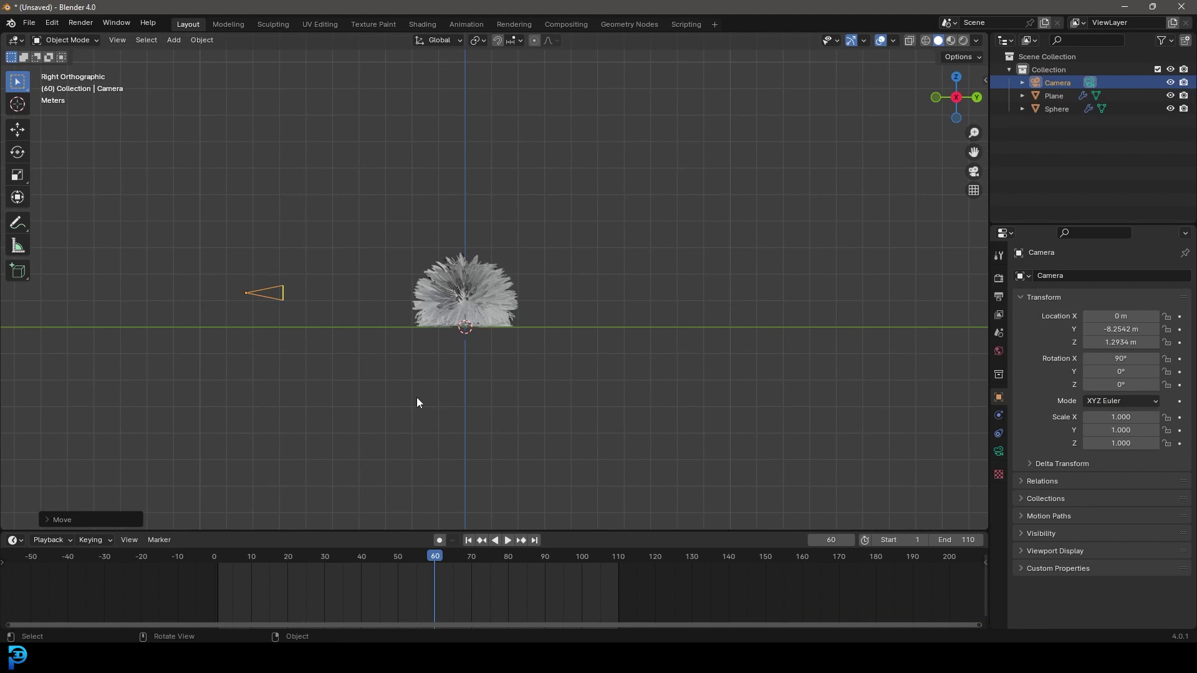
- Look through the camera, pull it back along Y to -9.0331 m, and return to frame 1
key("KP_0")
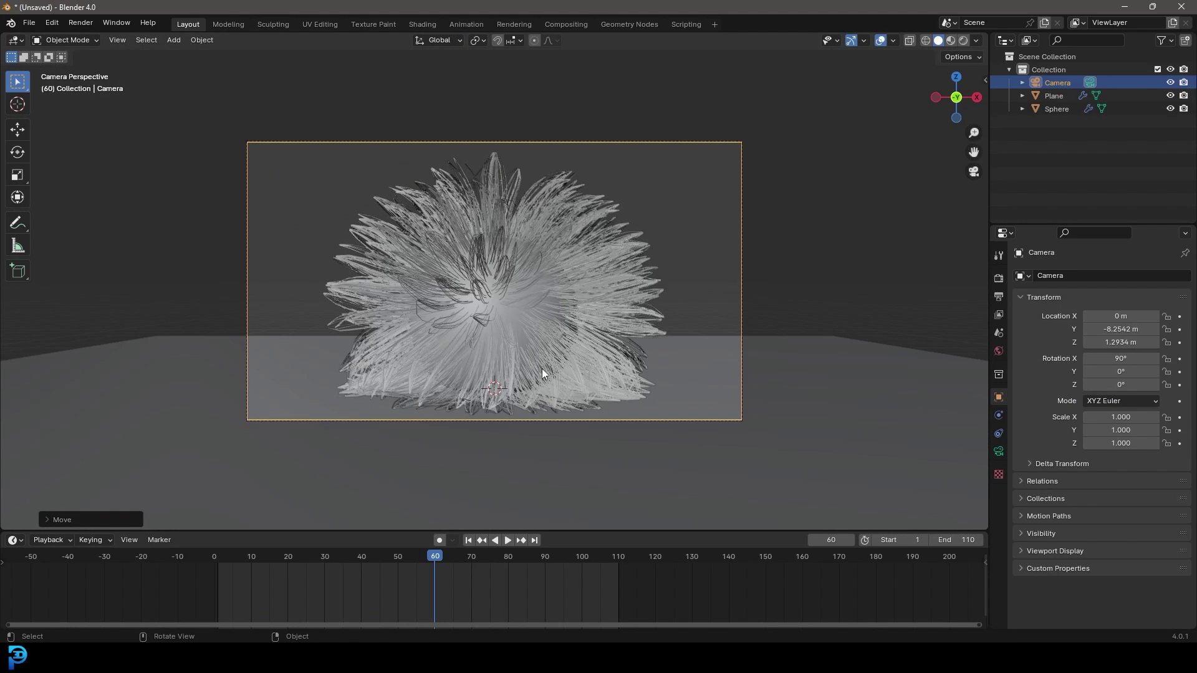
key("g")
key("y")
left_click(529, 413)
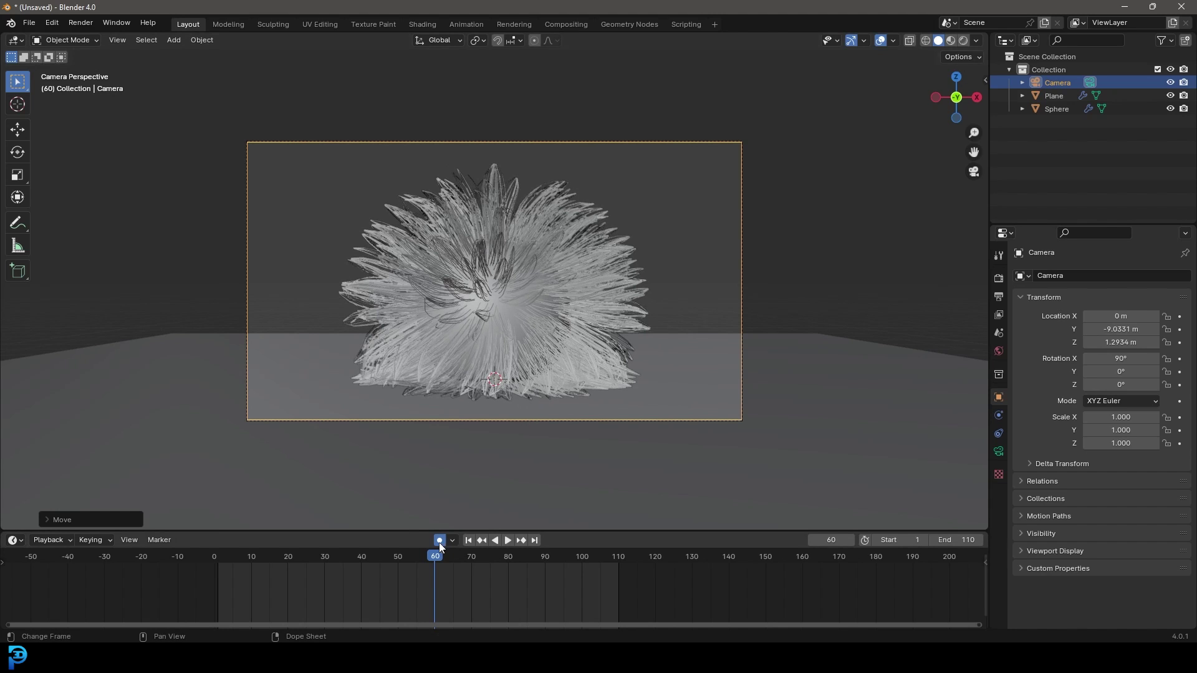
left_click_drag(409, 560, 219, 589)
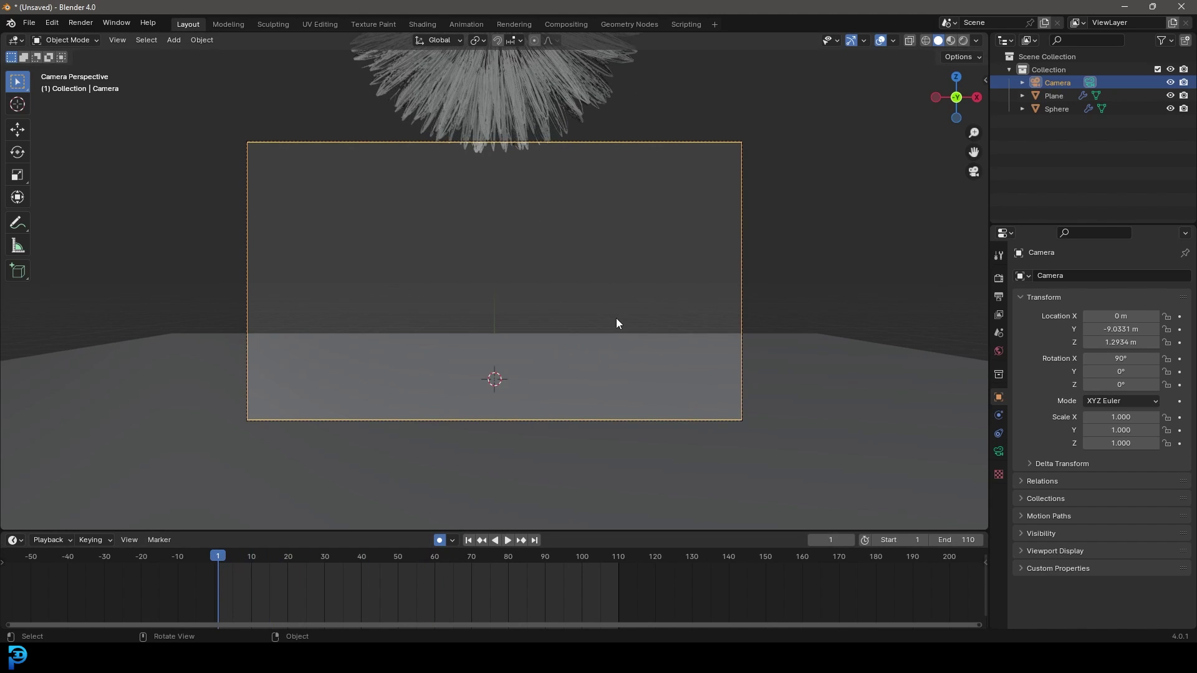
- Key the camera's X tilt at frame 1 and a 98.224° tilt at frame 28
key("r")
key("x")
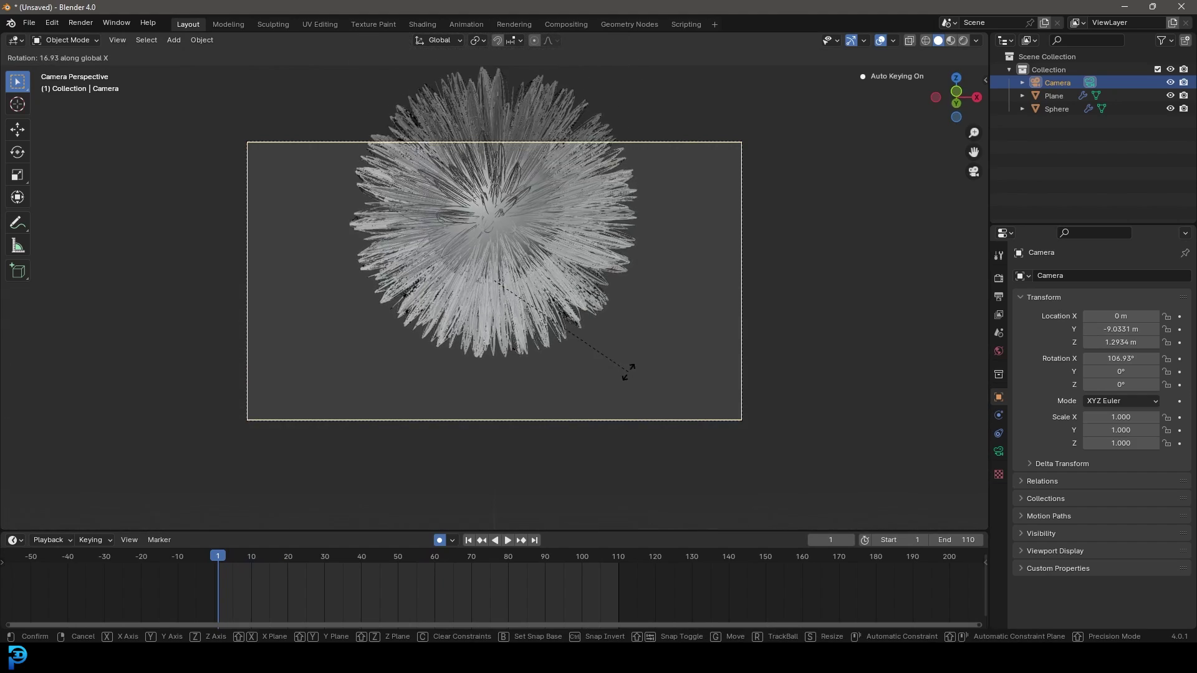
left_click(628, 381)
left_click_drag(213, 563, 316, 572)
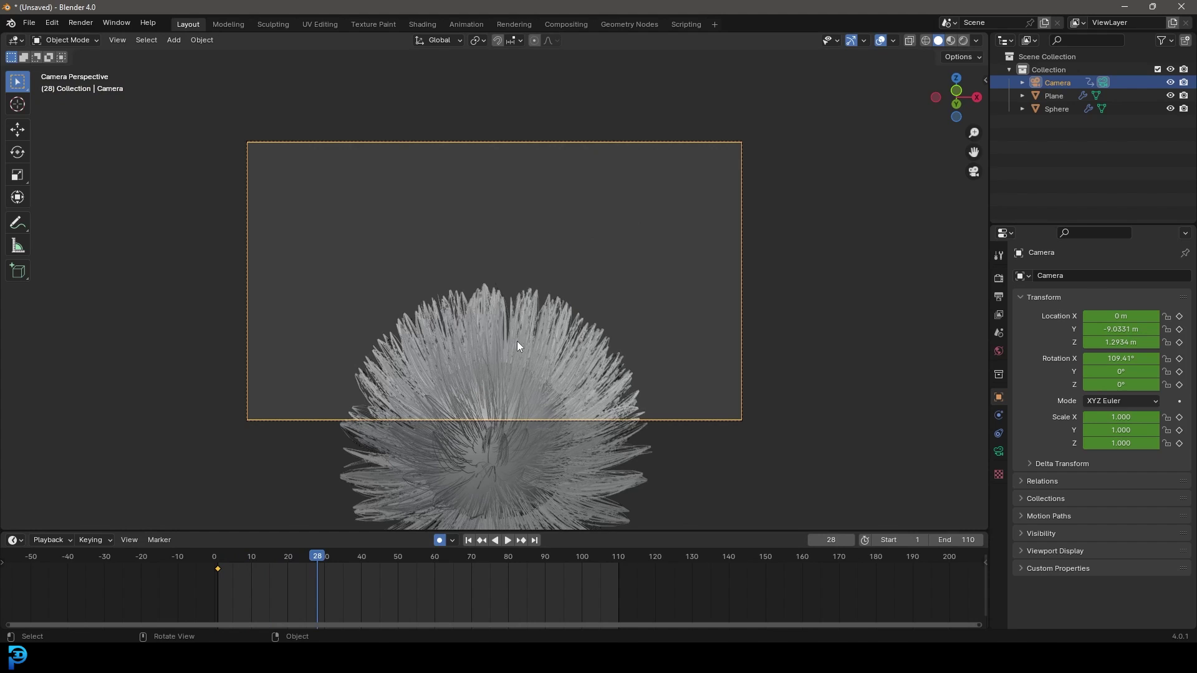
key("r")
key("x")
left_click(435, 439)
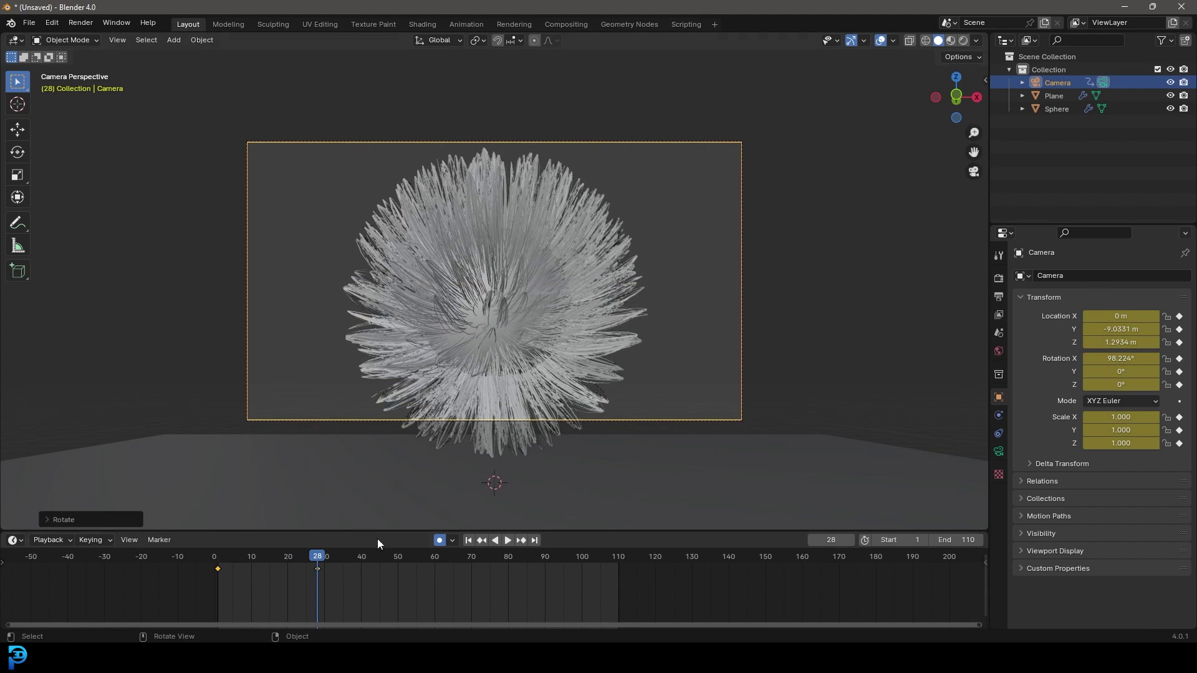
- Key a near-level X tilt of 90.088° at frame 46, then rewind to the start
key("space")
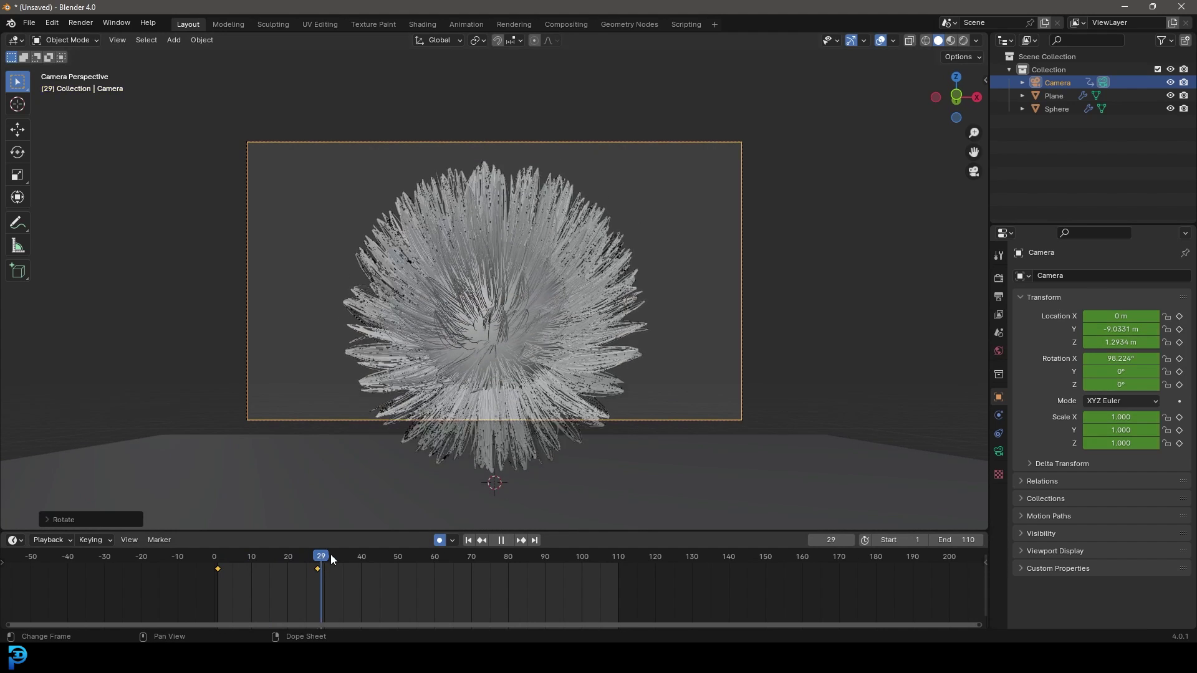
left_click_drag(355, 563, 383, 572)
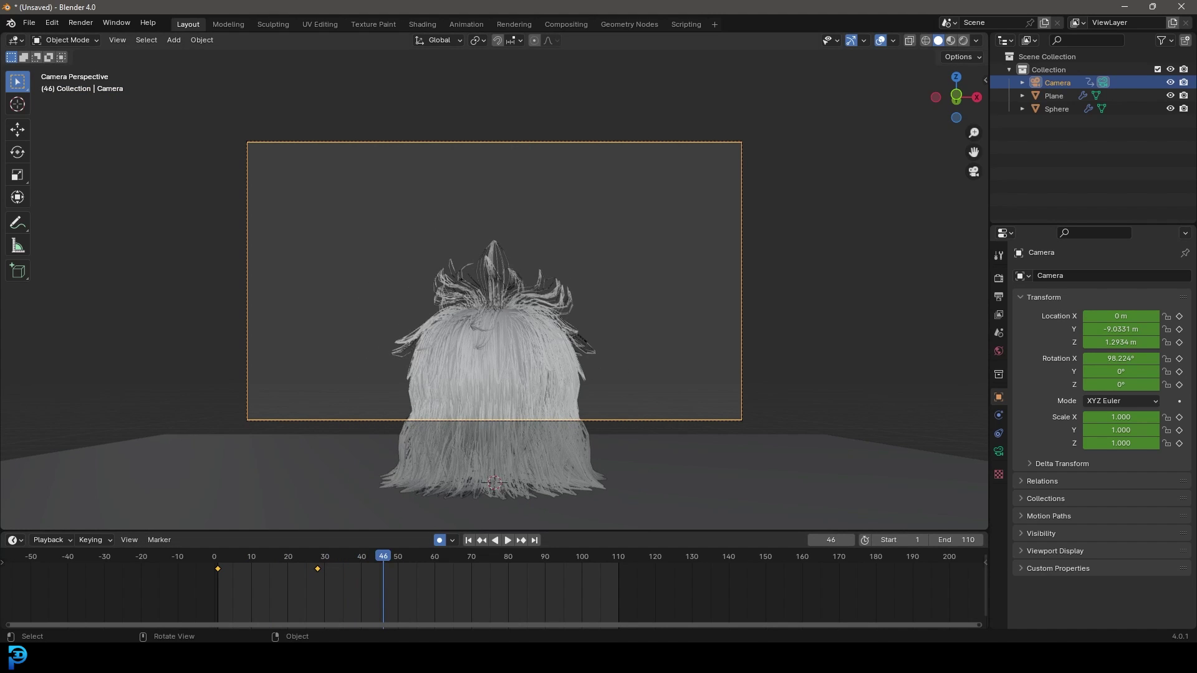
key("r")
key("x")
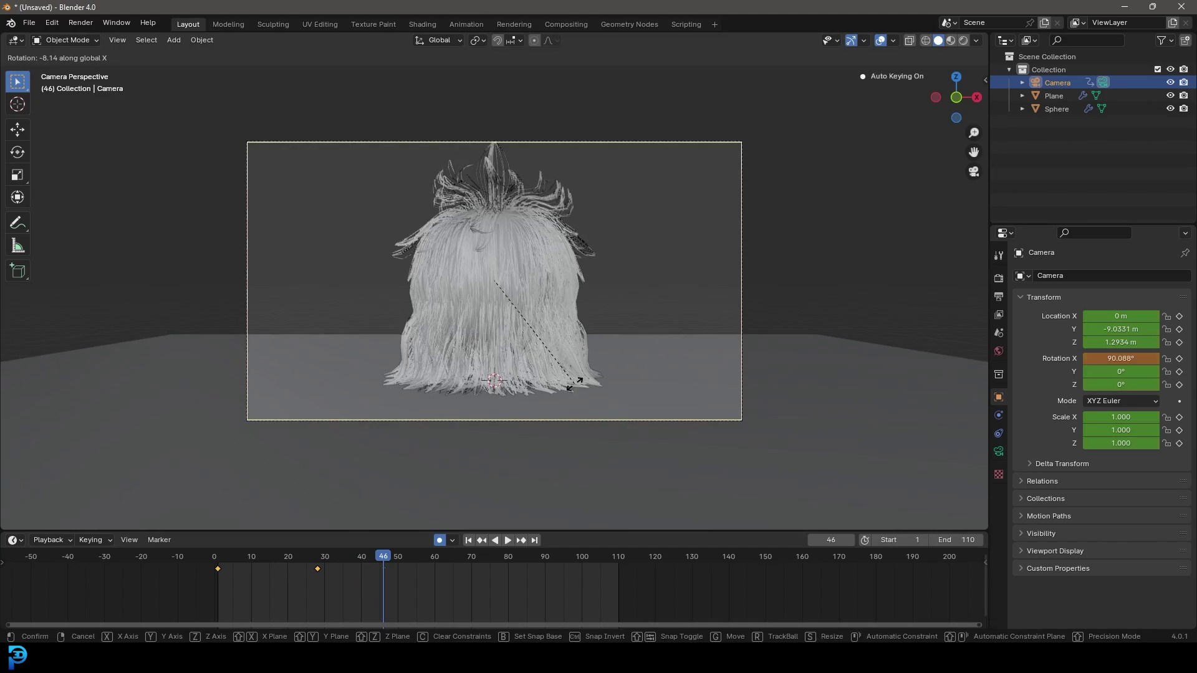
left_click(575, 387)
left_click_drag(368, 574, 497, 602)
scroll(586, 388, "down", 3)
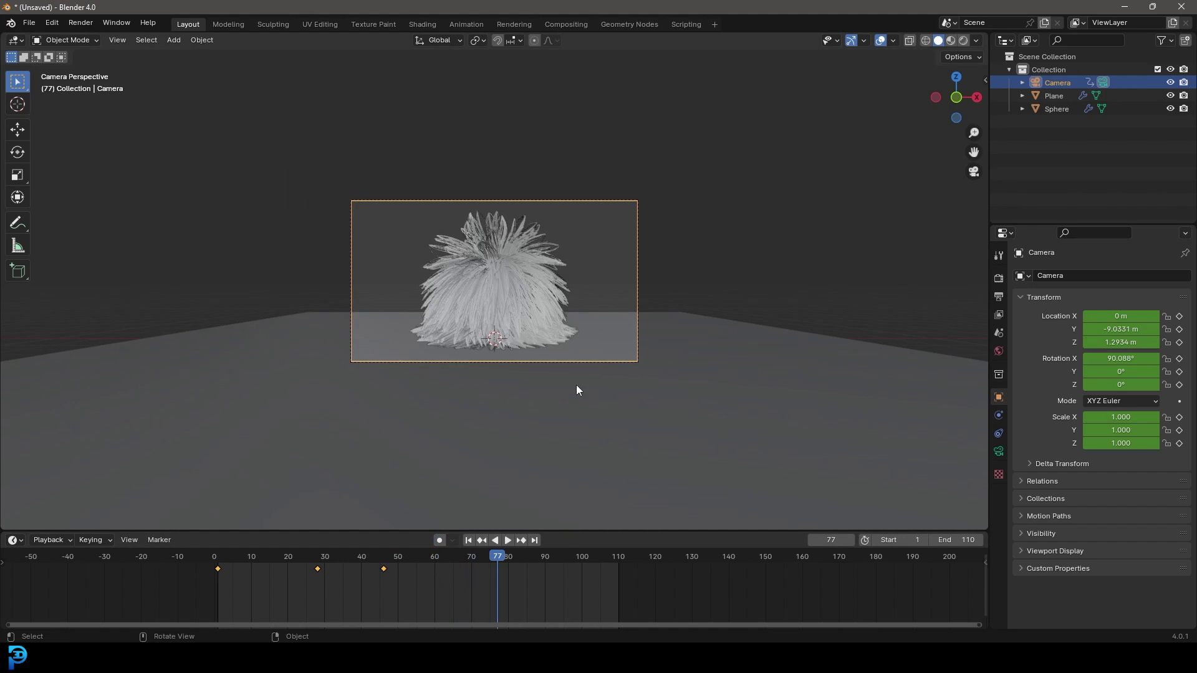
middle_click_drag(670, 278, 591, 315)
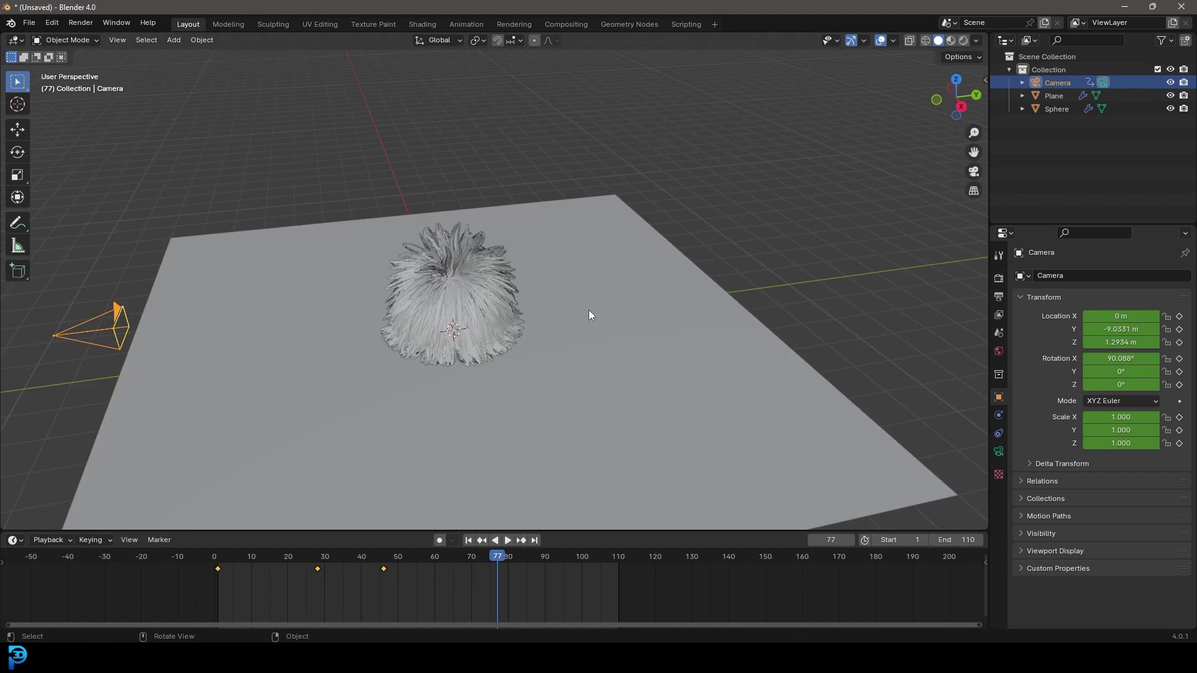
- Extrude the floor plane's back edge straight up into a back wall
left_click(621, 261)
scroll(621, 260, "down", 5)
key("Tab")
left_click(556, 238)
left_click(648, 353, "shift")
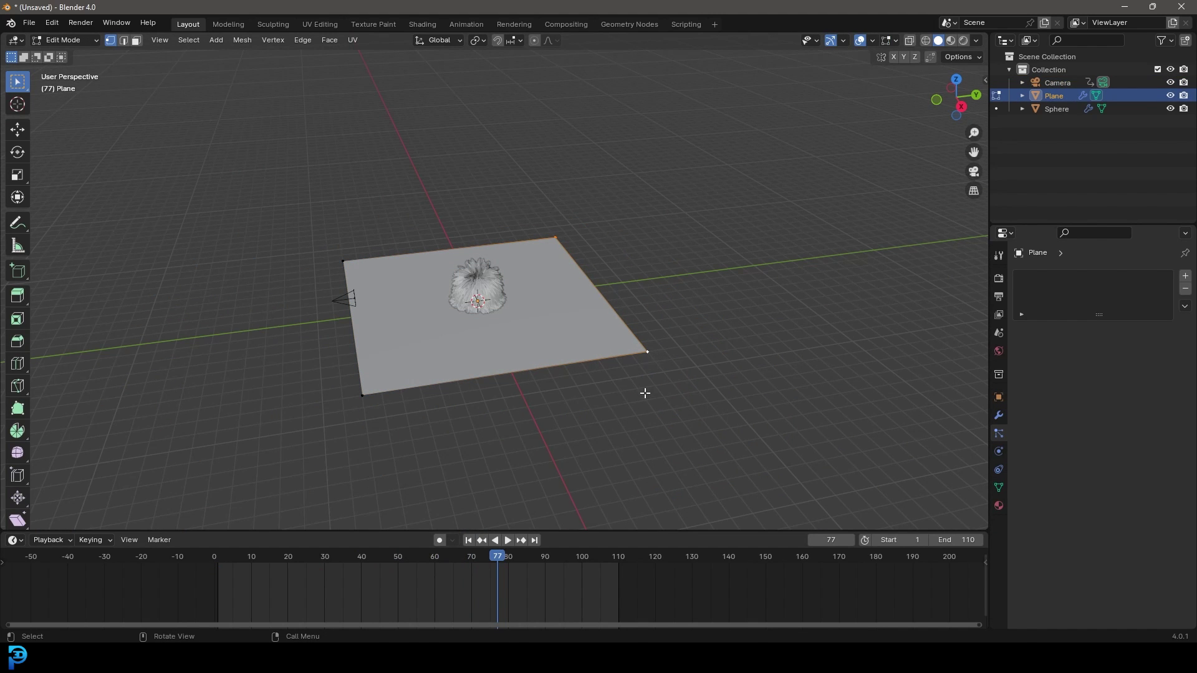
key("e")
key("z")
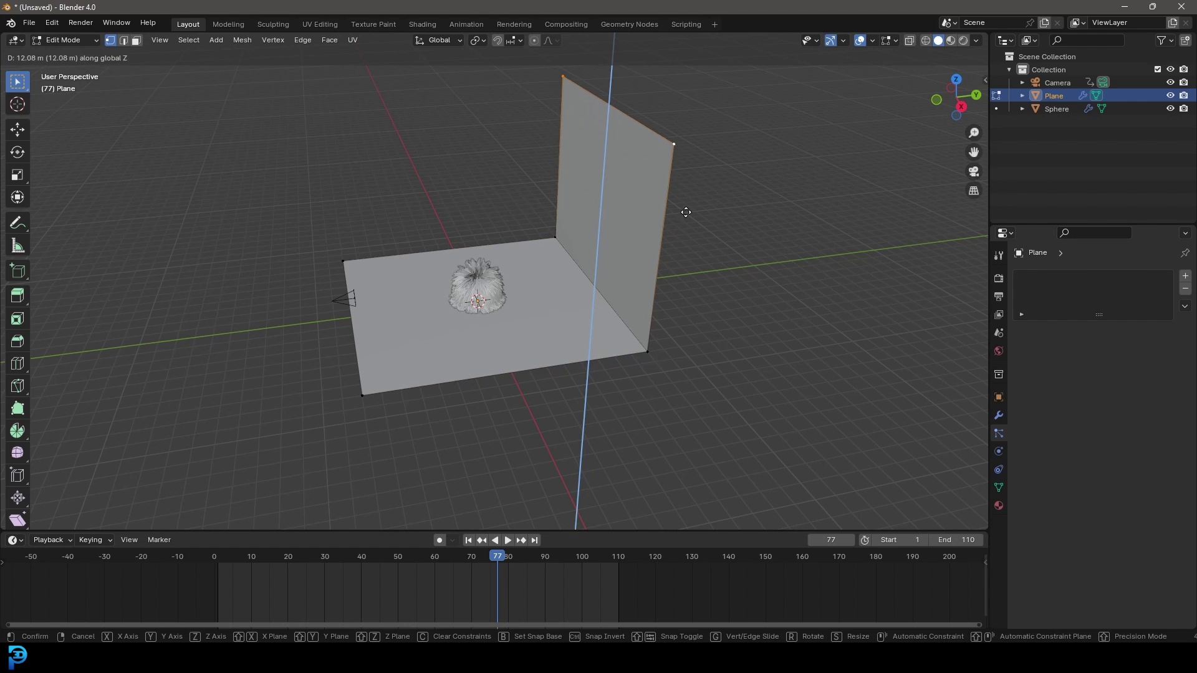
left_click(685, 212)
- Bevel the floor-wall corner edge with 7 segments
left_click(557, 238)
left_click(653, 354, "shift")
mouse_move(643, 380)
middle_mouse_down()
mouse_move(663, 390)
mouse_move(665, 377)
middle_mouse_up()
middle_click_drag(709, 370, 690, 372)
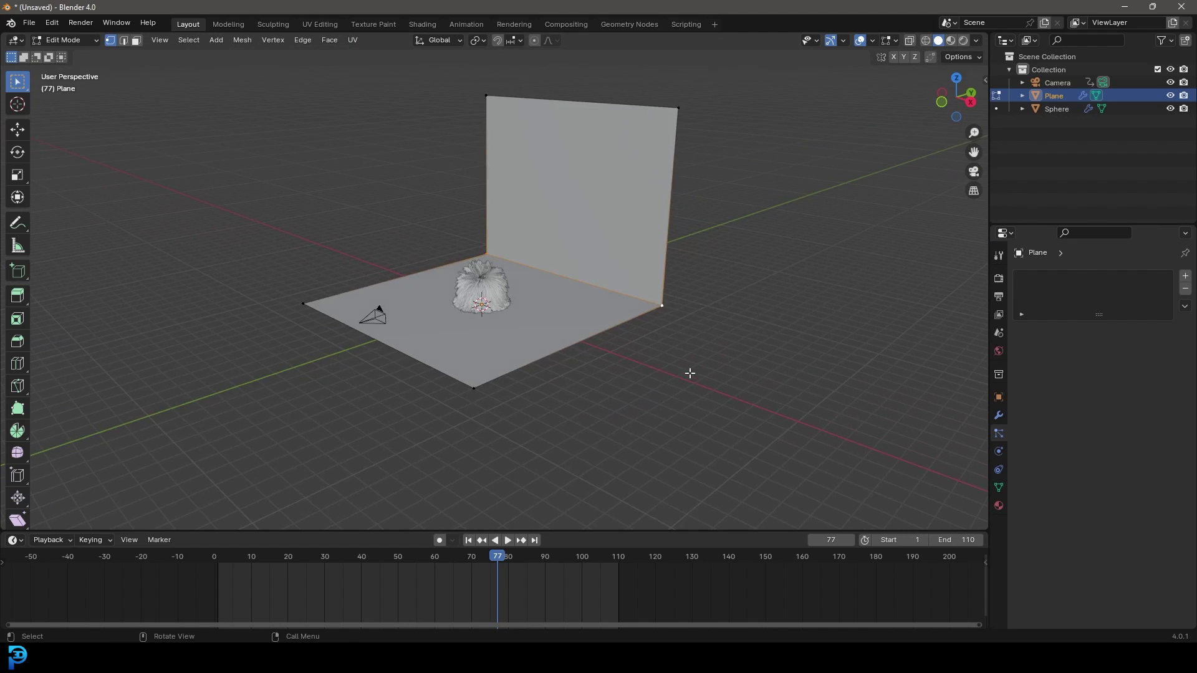
key("ctrl+b")
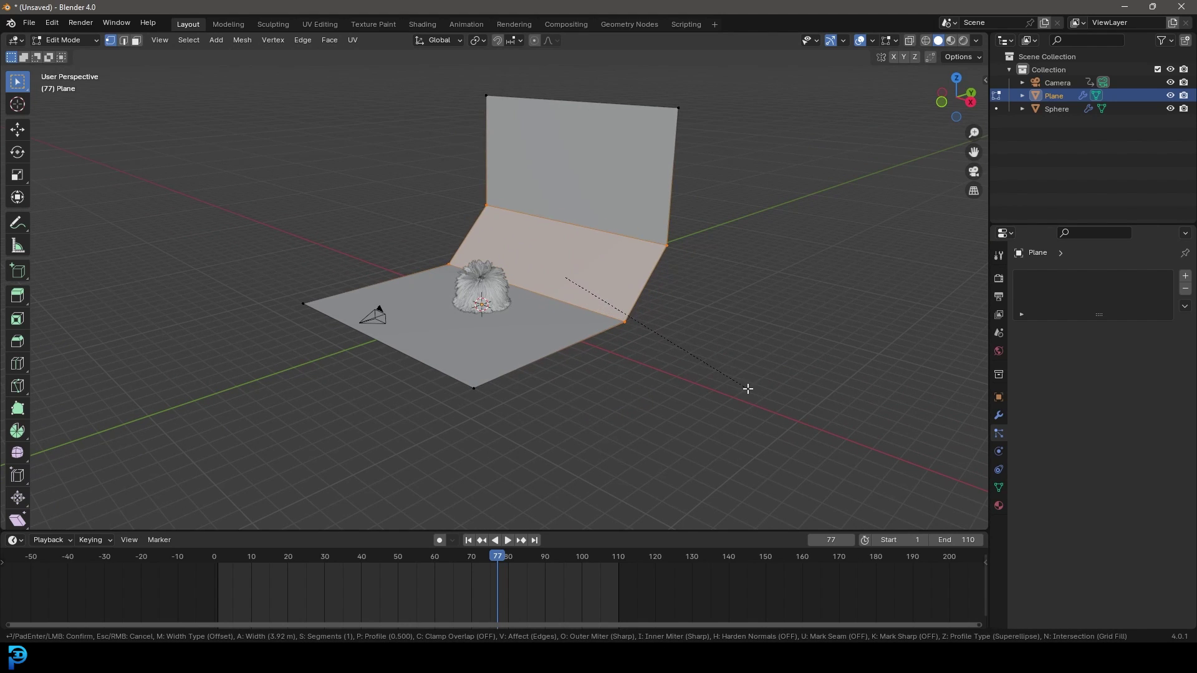
scroll(748, 388, "up", 6)
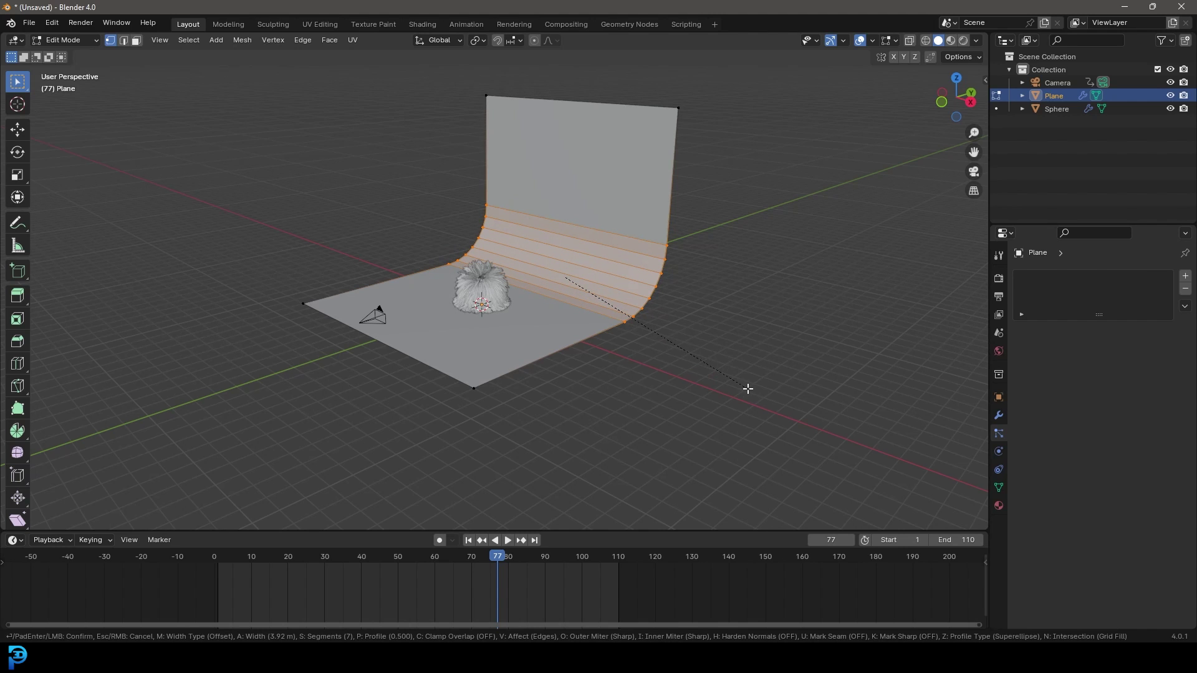
left_click(748, 388)
- Shade the backdrop smooth and view it through the camera
middle_click_drag(572, 322, 577, 223)
key("Tab")
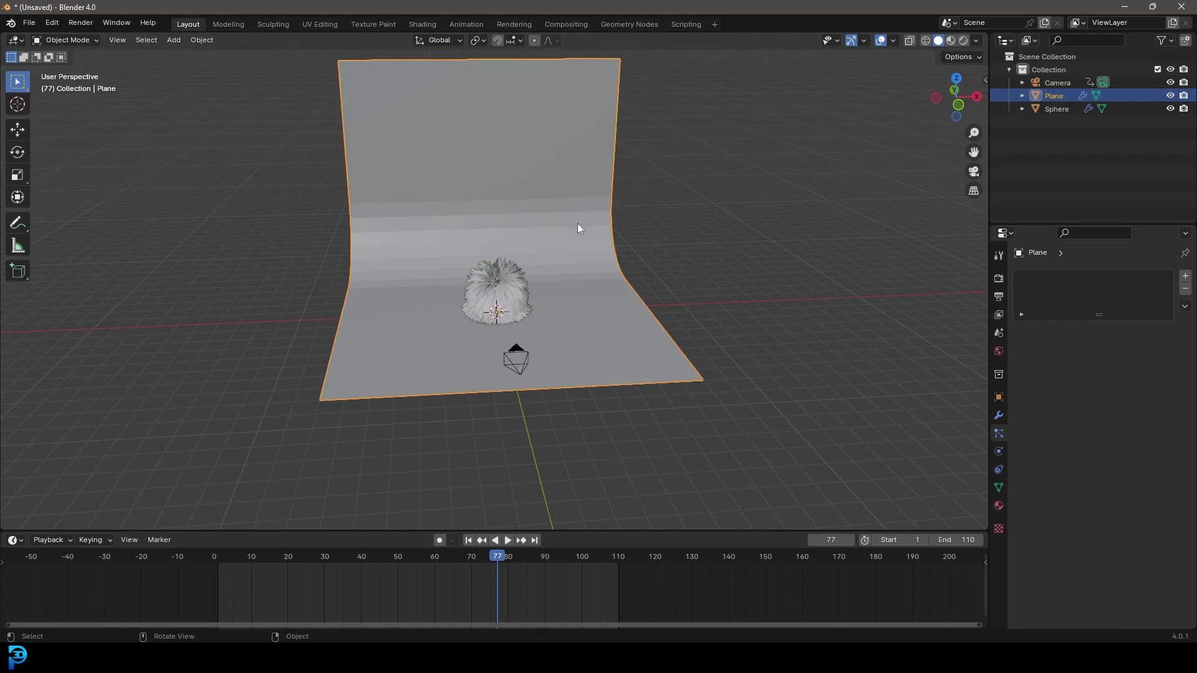
right_click(554, 163)
left_click(489, 172)
middle_click_drag(656, 208, 585, 283)
key("KP_0")
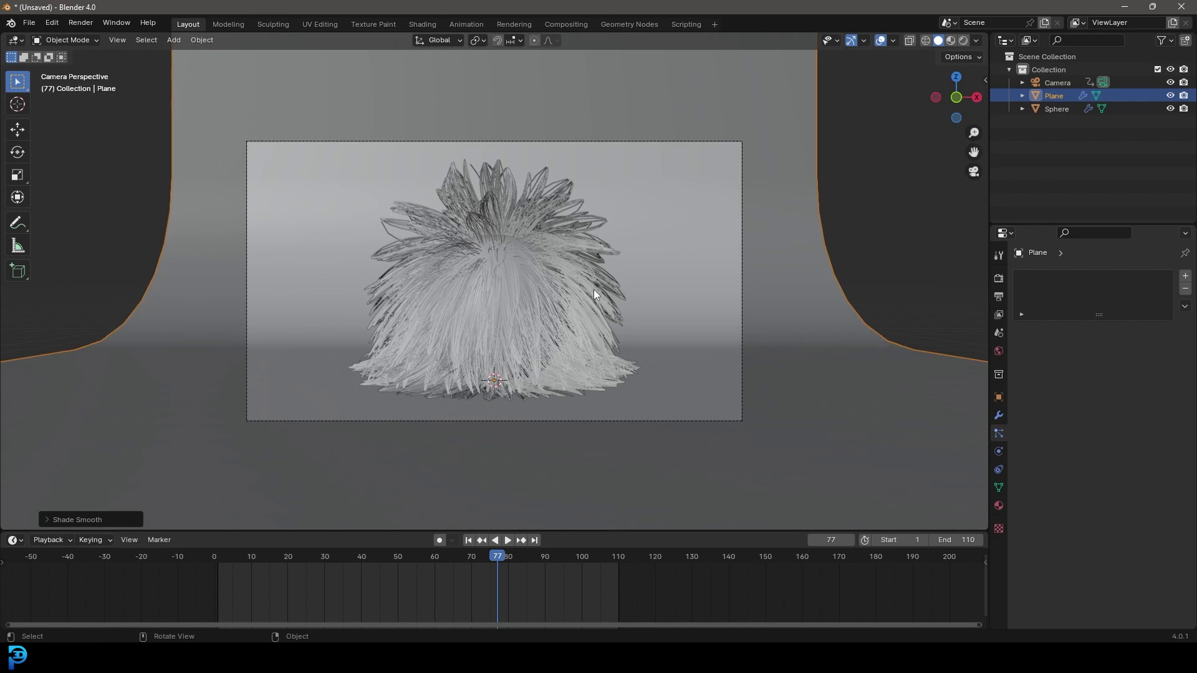
middle_click_drag(561, 330, 563, 354, "shift")
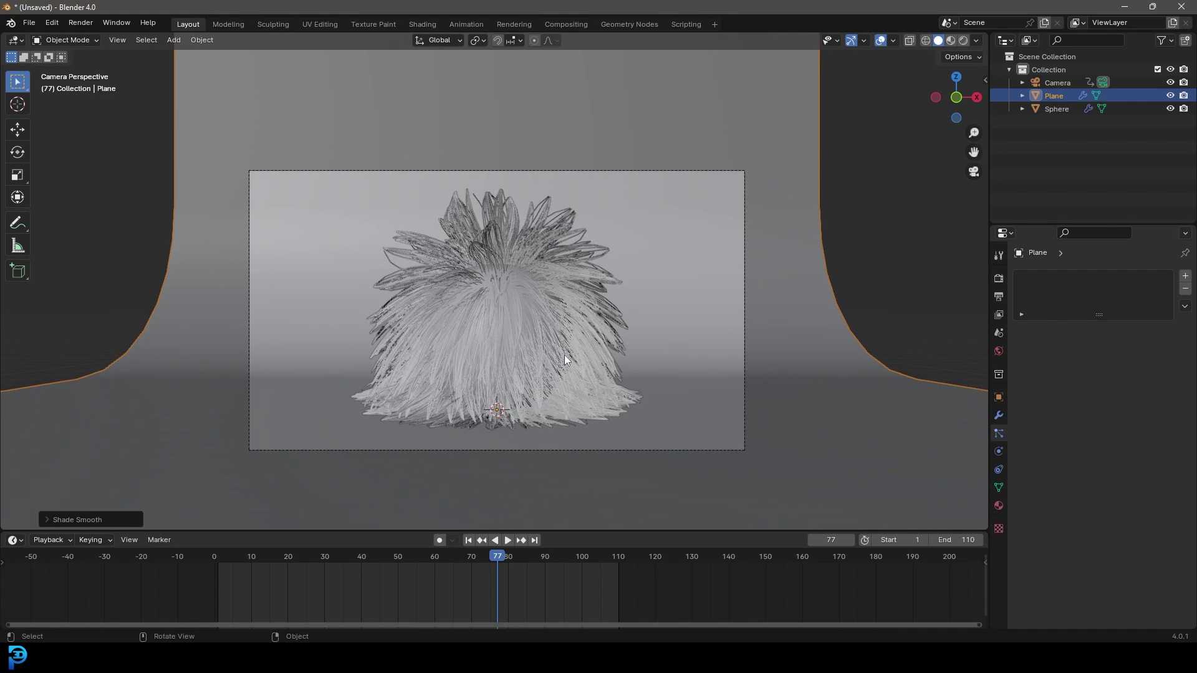
- Switch the render engine to Cycles rendering on the GPU
left_click(998, 278)
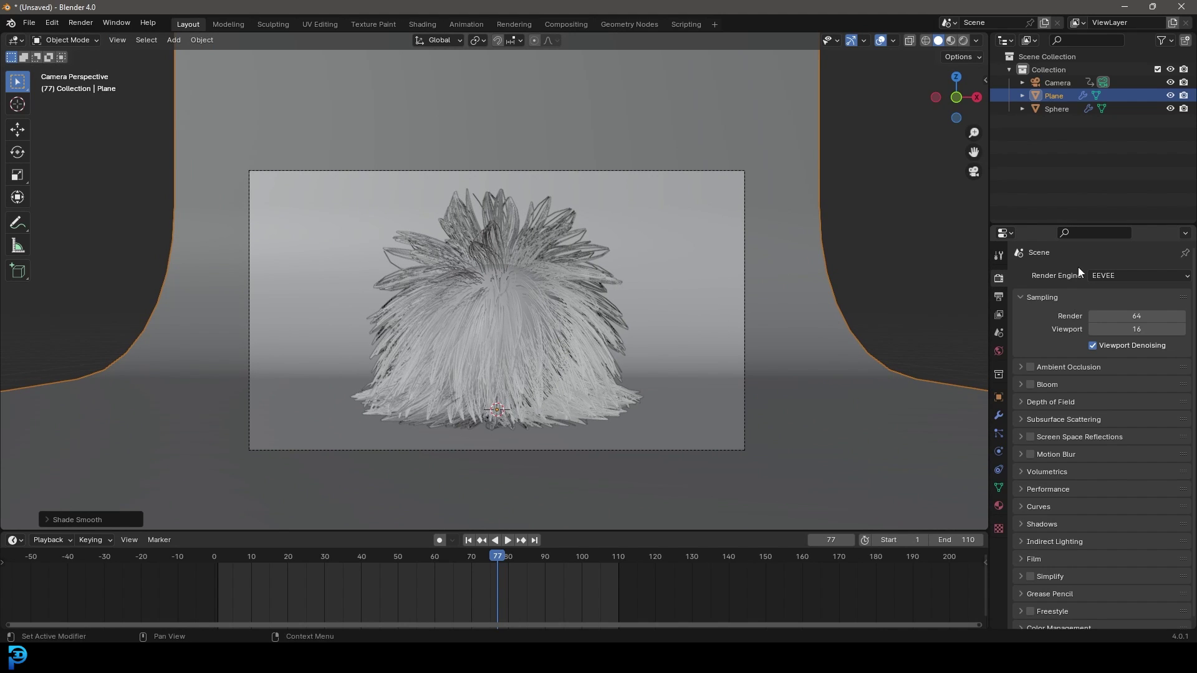
left_click(1132, 275)
left_click(1129, 319)
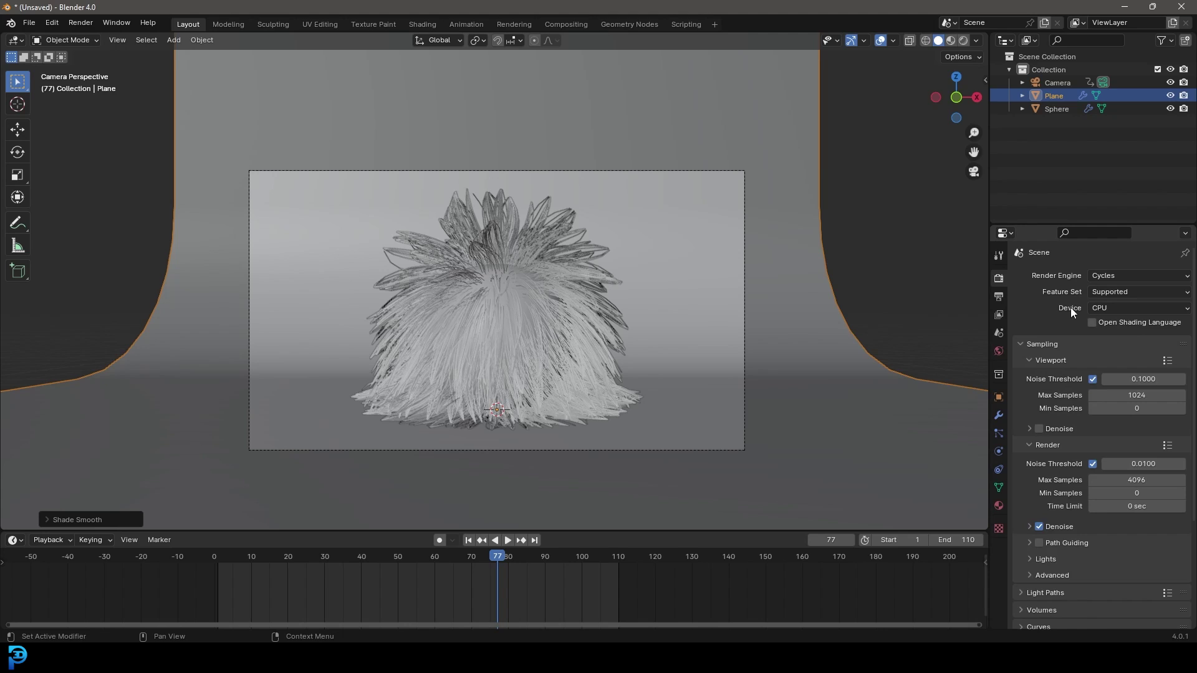
left_click(1130, 307)
left_click(1127, 329)
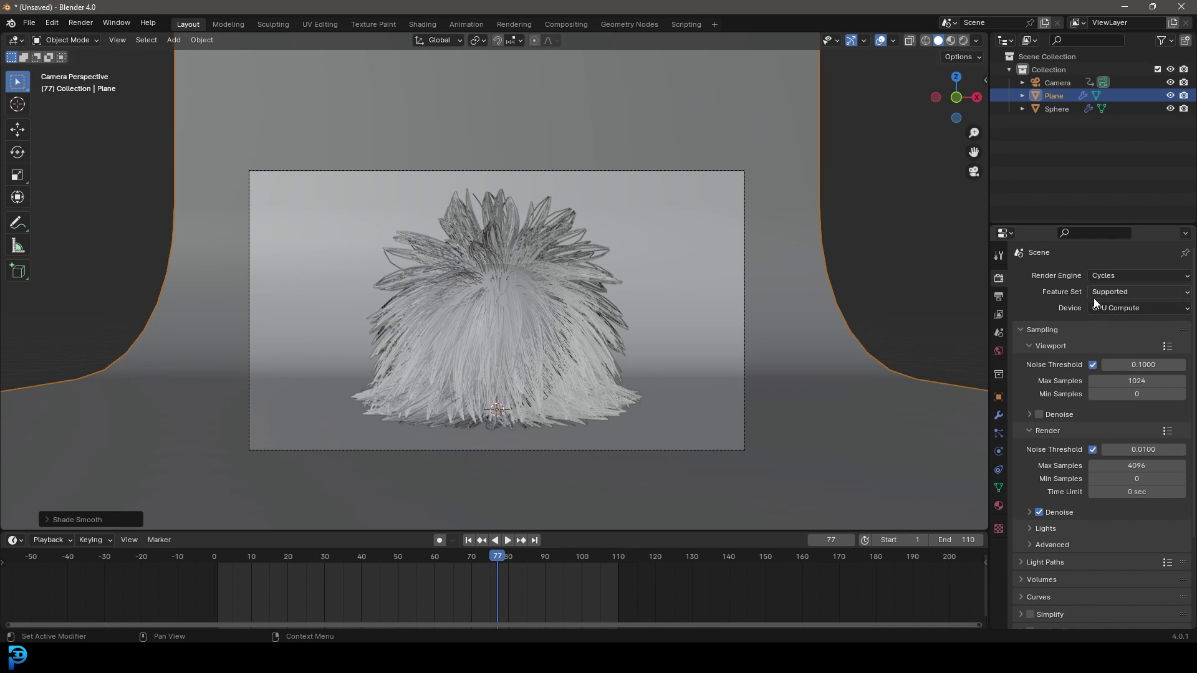
- Cap Max Samples at 45 and draw a render region around the camera frame
left_click(1122, 465)
type("45")
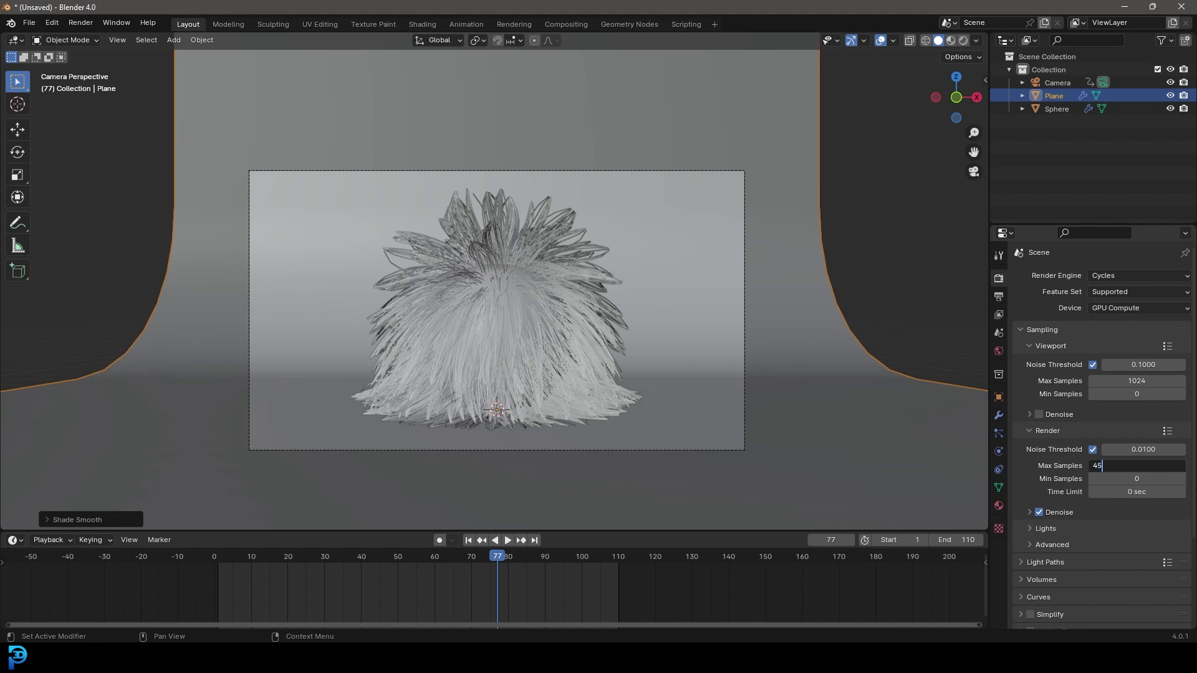
key("Return")
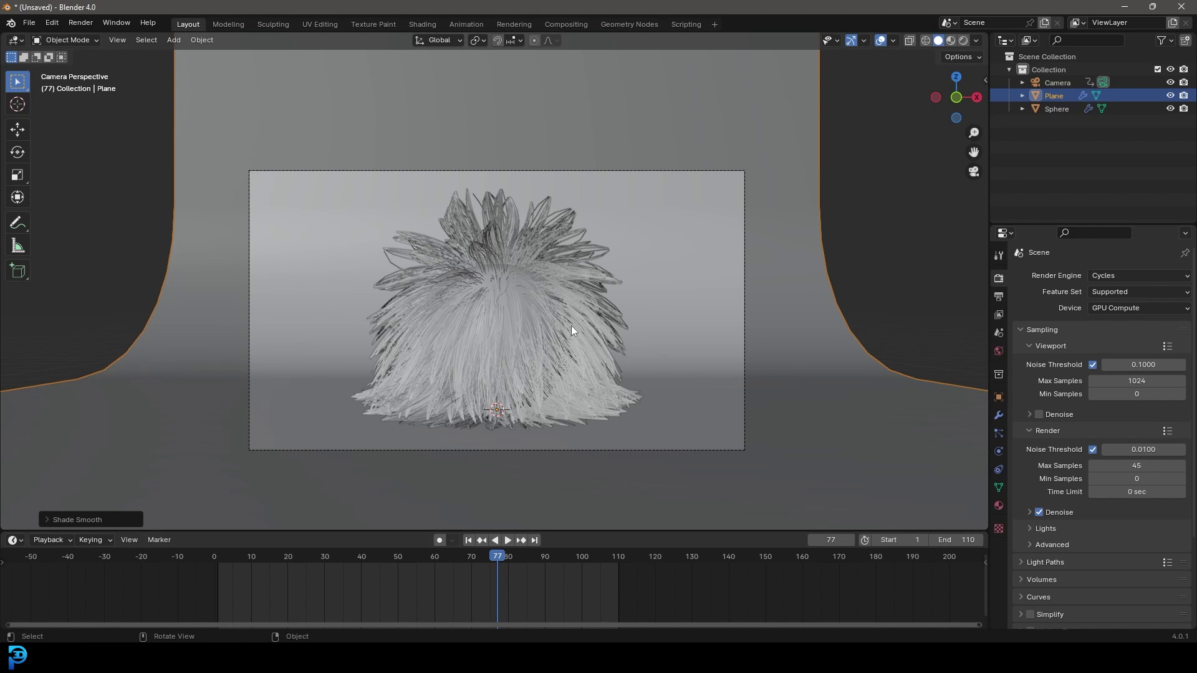
key("ctrl+b")
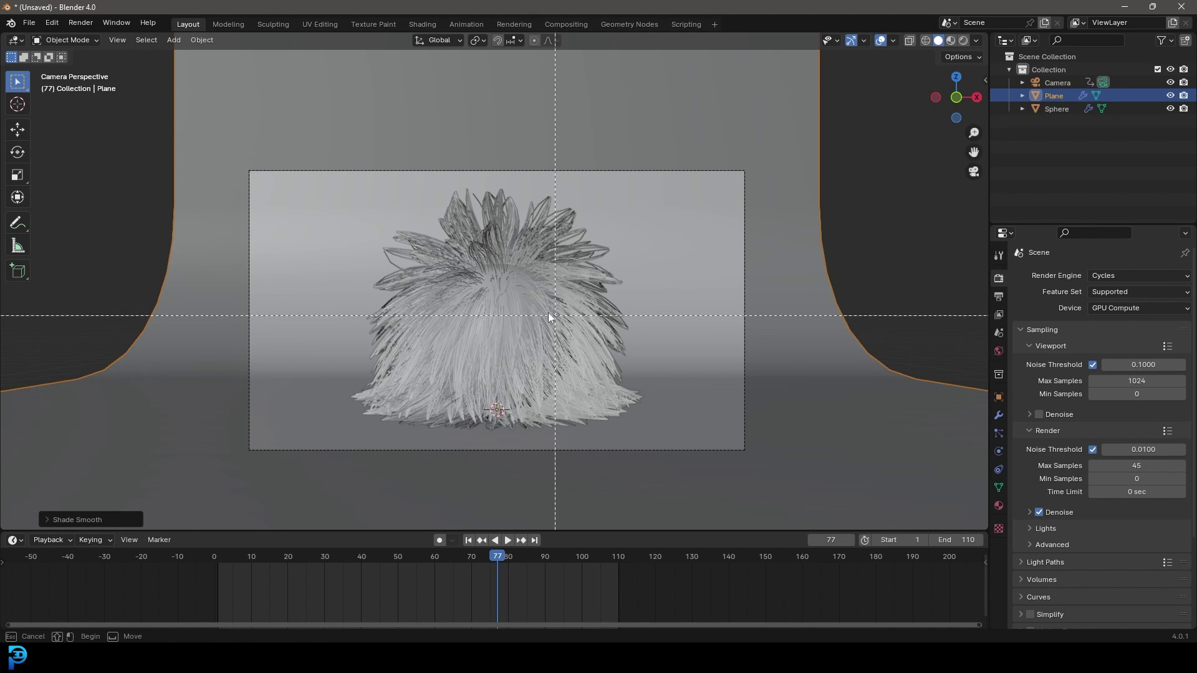
left_click_drag(206, 129, 774, 494)
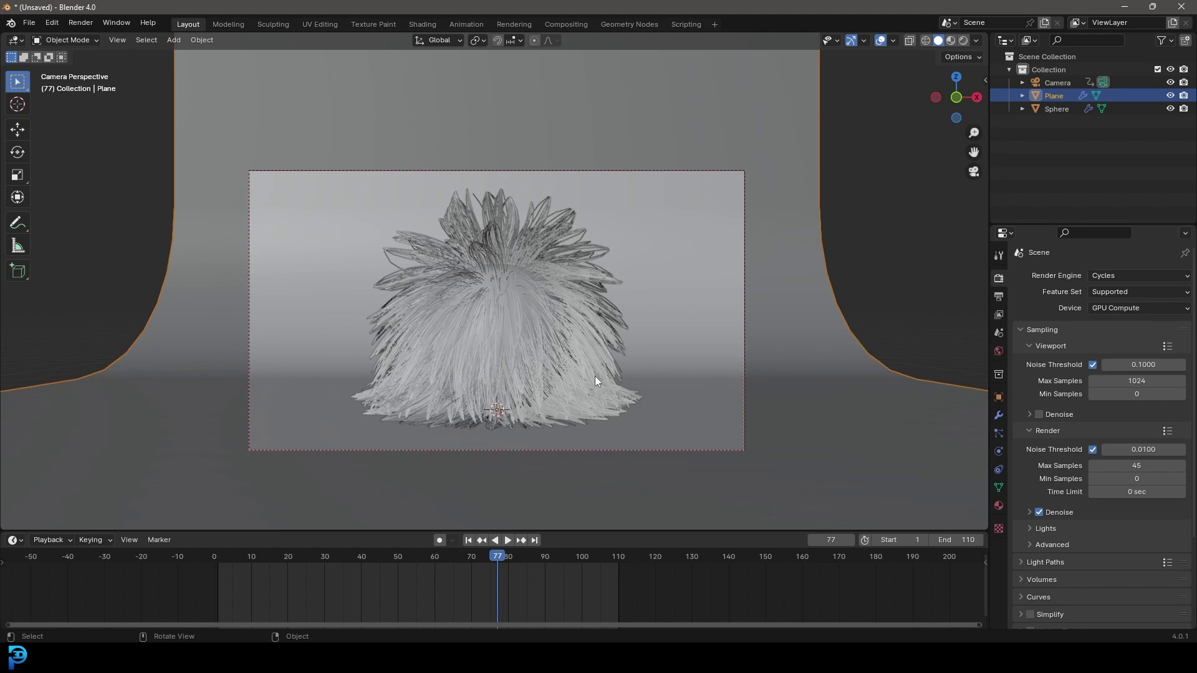
- In rendered shading, add an area light up and to the right, aimed at the fur ball
key("z")
left_click(612, 292)
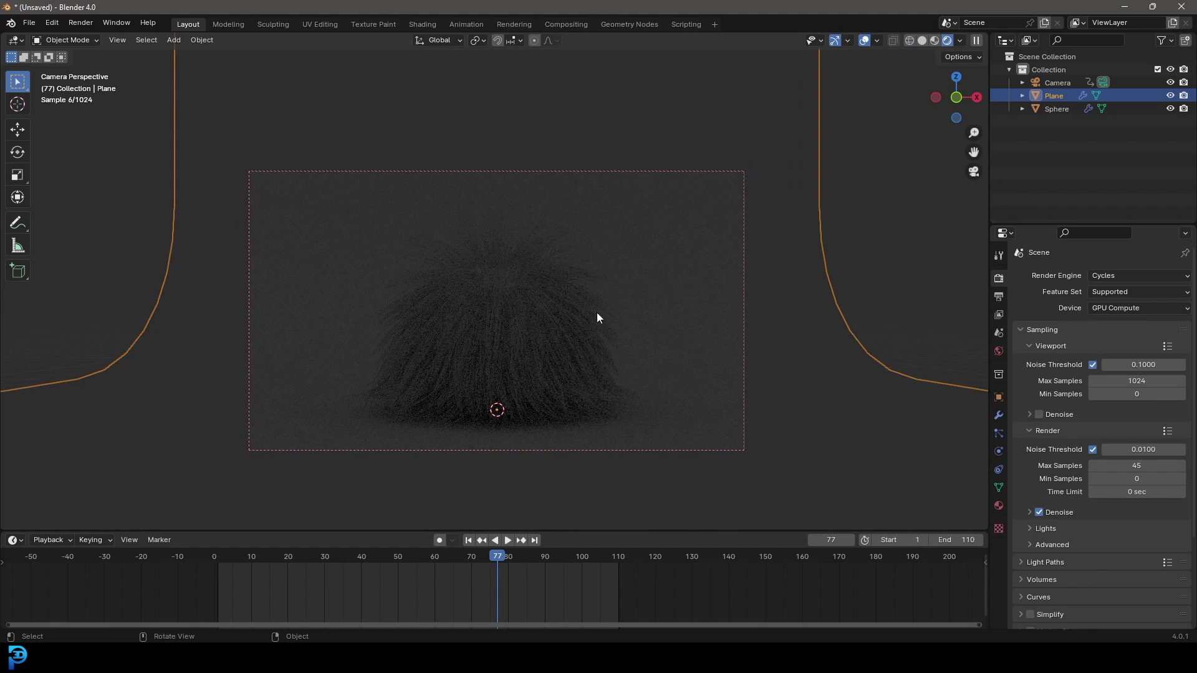
key("shift+a")
mouse_move(517, 286)
key("Escape")
key("shift+a")
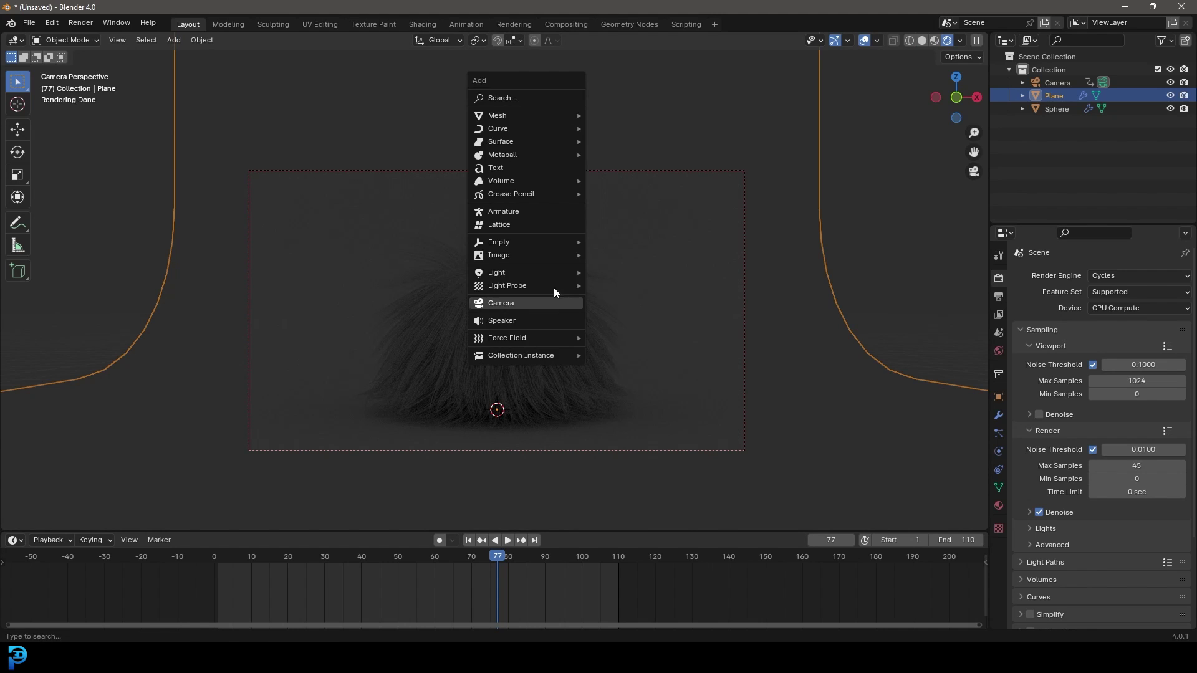
mouse_move(569, 269)
left_click(626, 318)
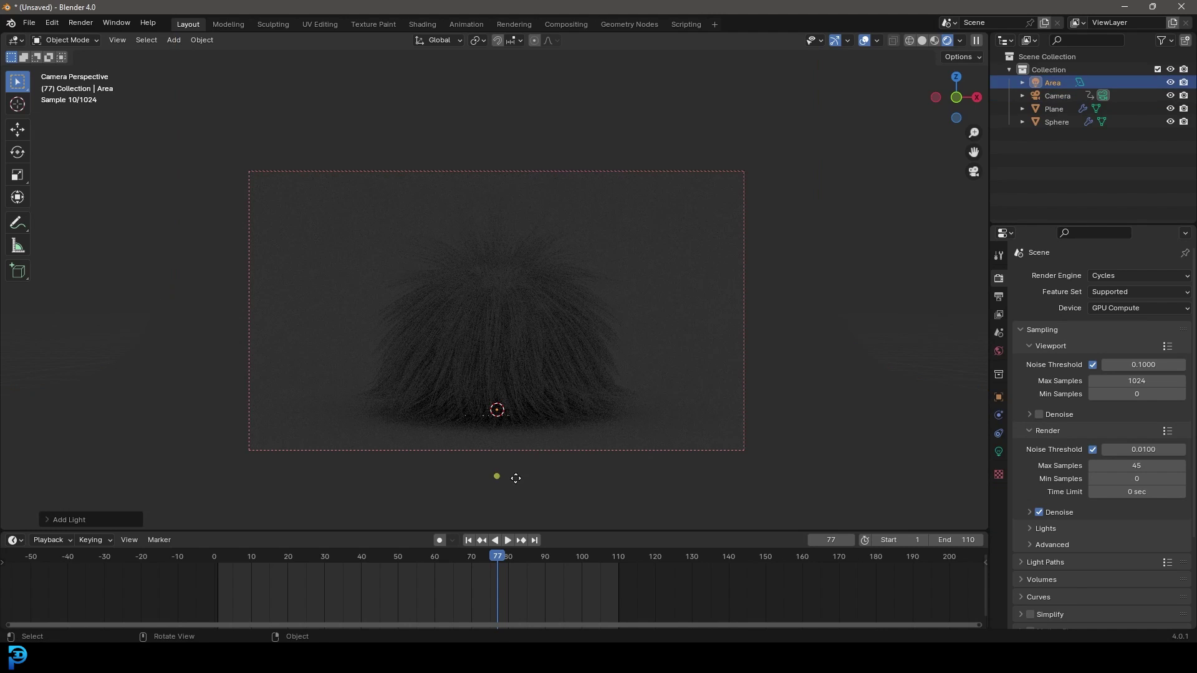
key("g")
left_click(803, 272)
key("r")
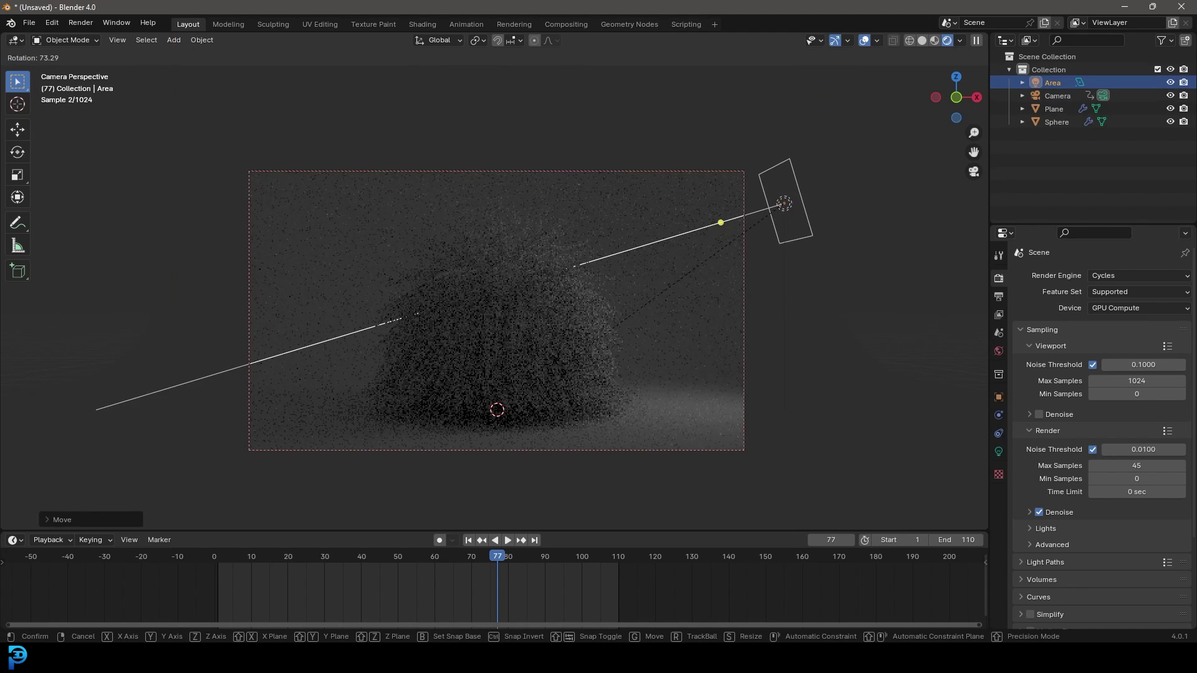
left_click(817, 212)
- Give the area light 450 W power and a 3.57 m size
left_click(999, 451)
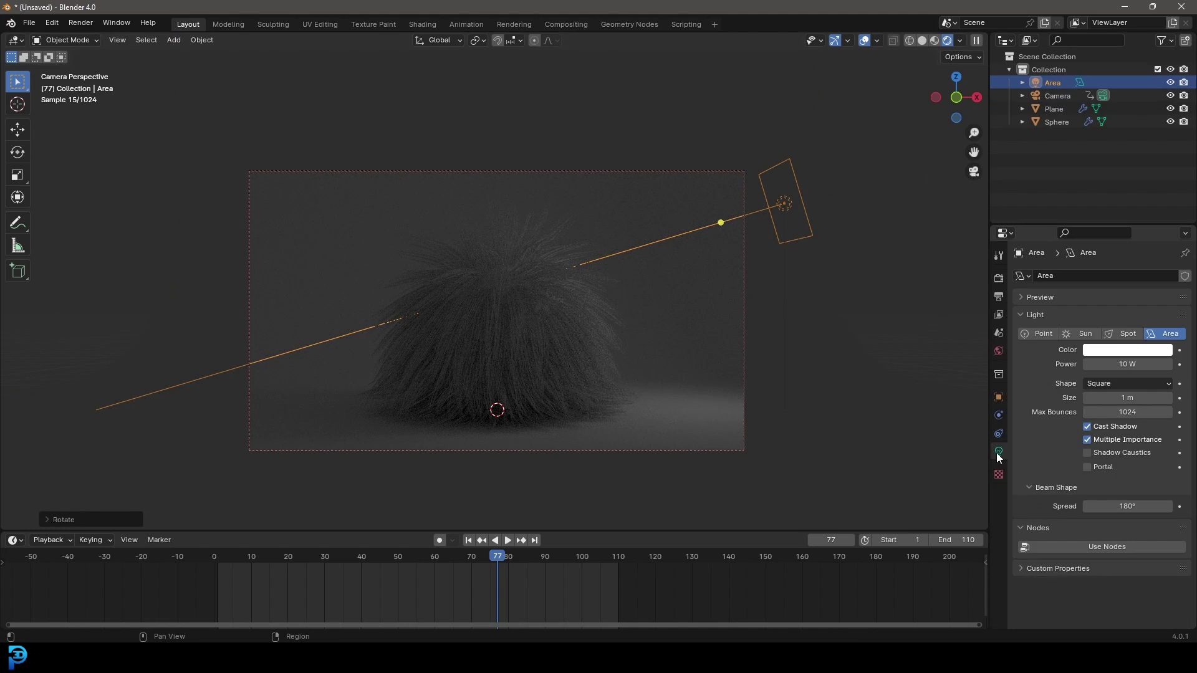
left_click(1136, 363)
type("450")
key("Return")
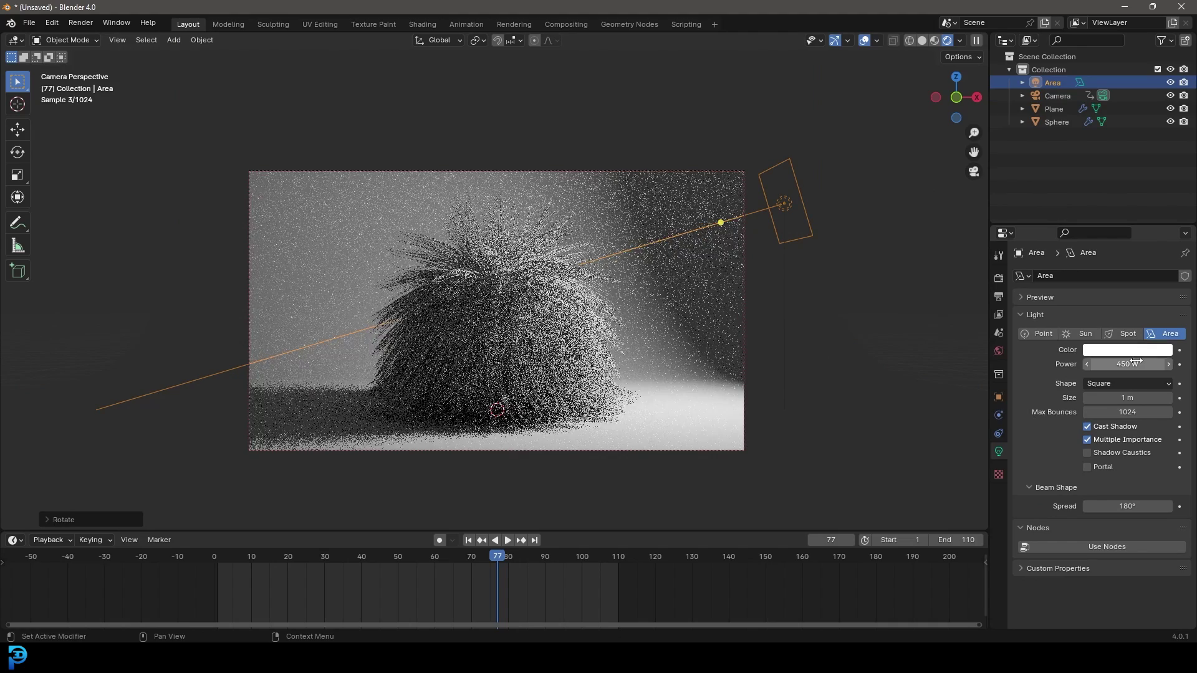
left_click_drag(1117, 398, 1181, 399)
- Reposition the light higher and to the right of the sphere, checking from top view
key("g")
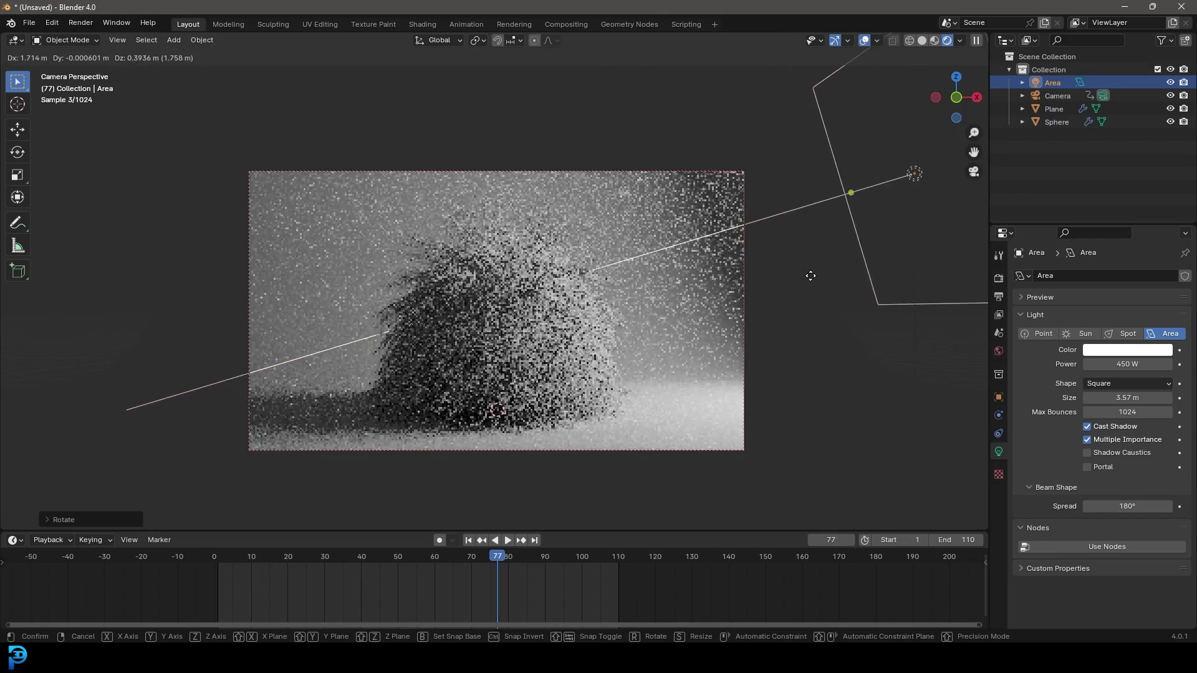
left_click(829, 277)
key("KP_7")
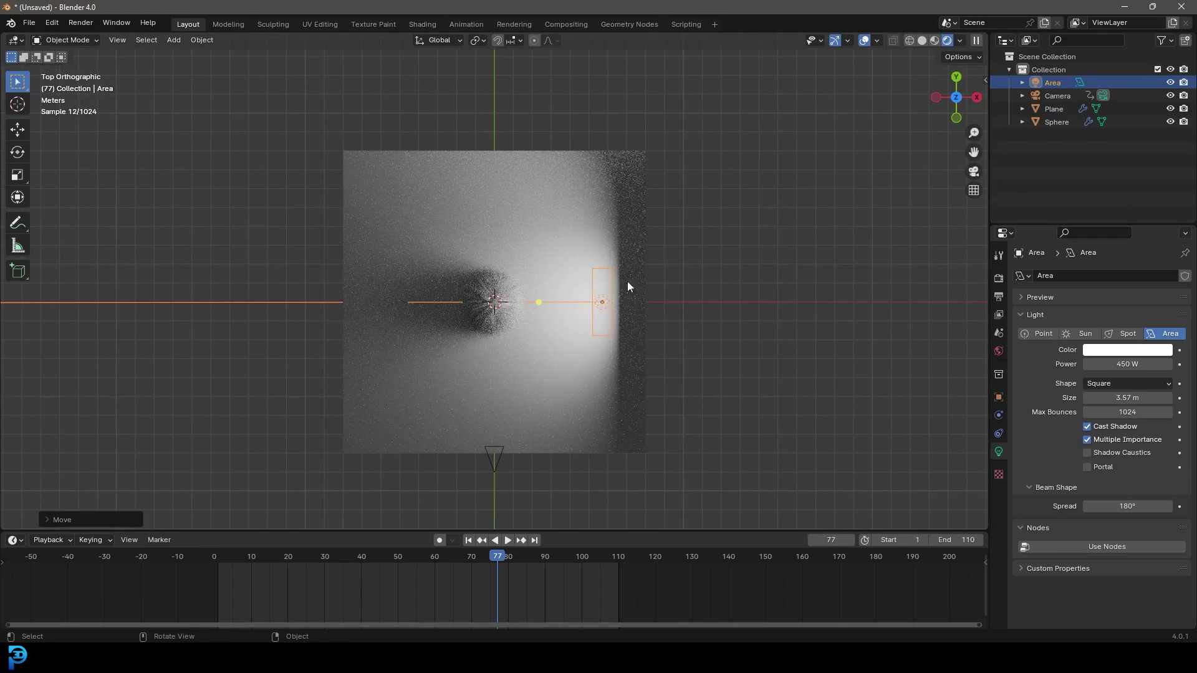
key("g")
left_click(696, 340)
- Duplicate the light as Area.001 below and Area.002 left of the sphere, each aimed at it
key("shift+d")
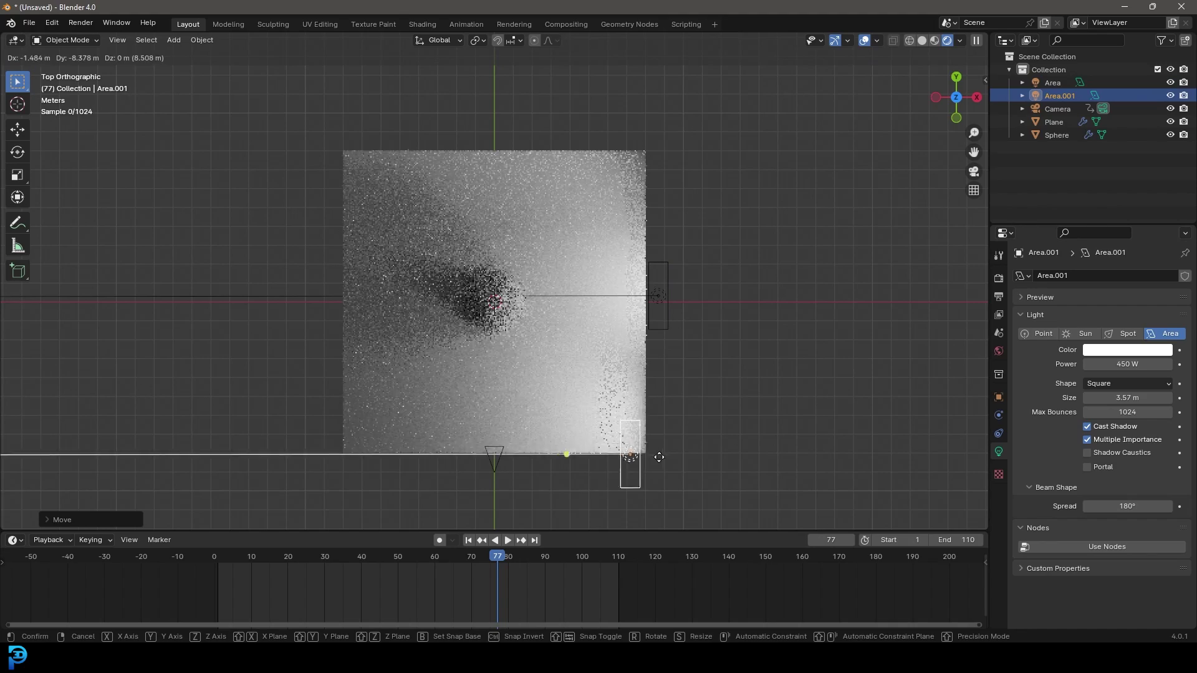
left_click(599, 477)
key("r")
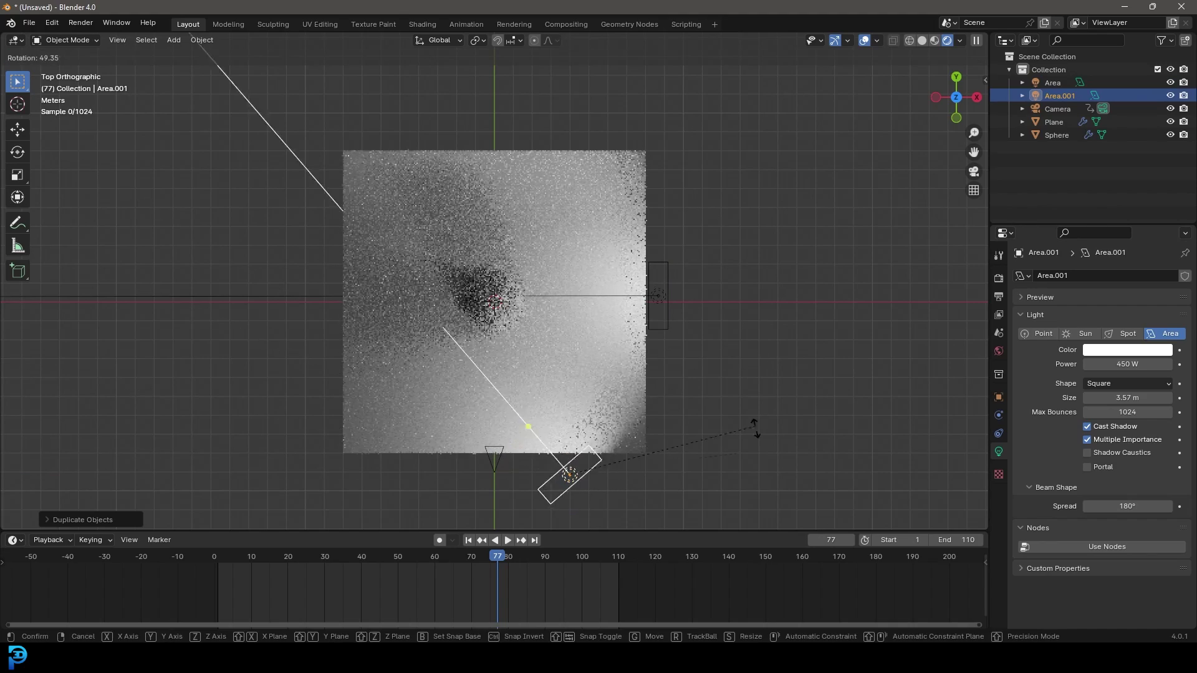
left_click(648, 358)
key("shift+d")
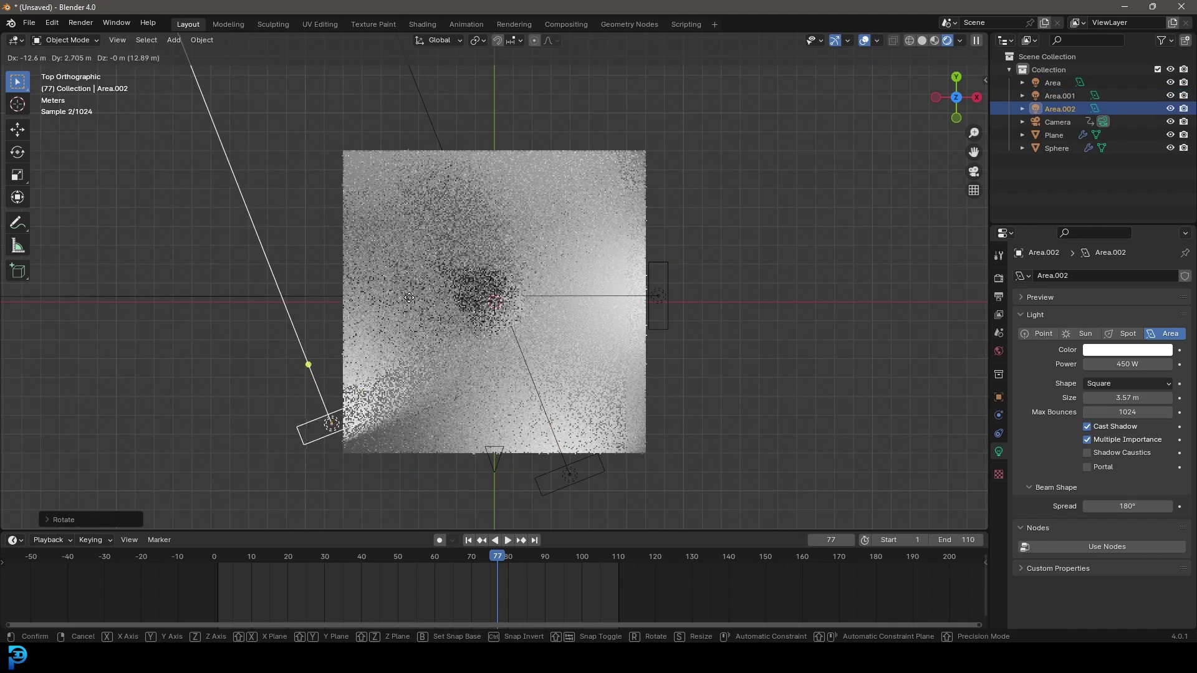
left_click(407, 297)
key("r")
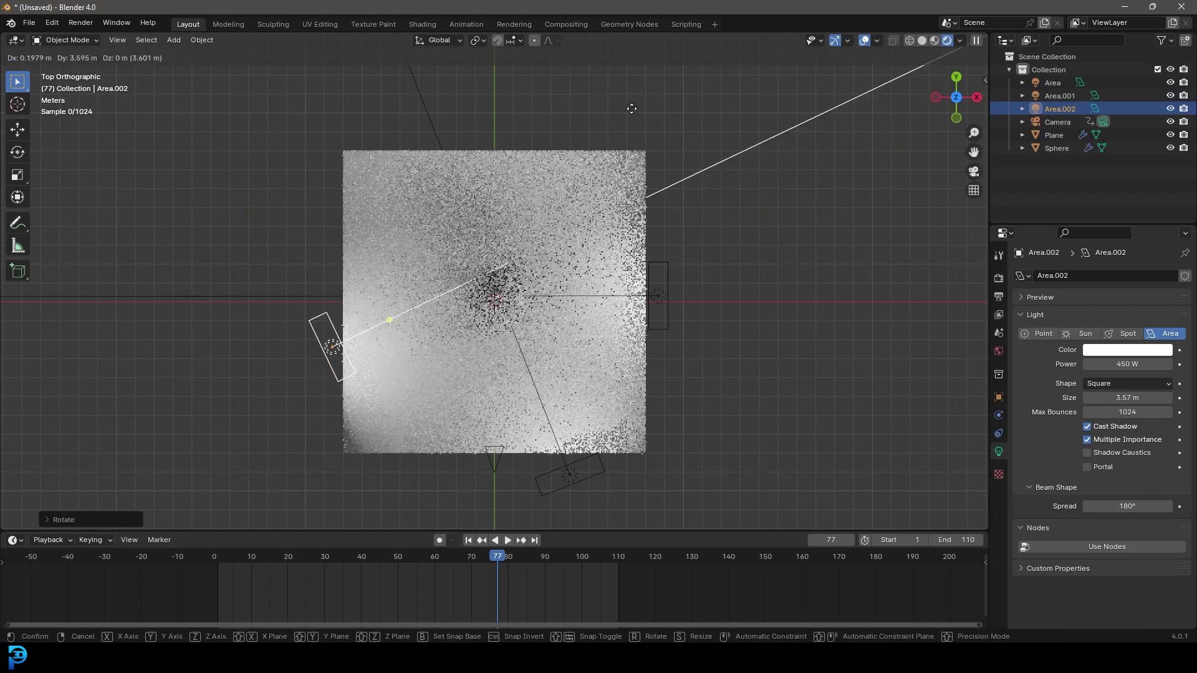
left_click(622, 124)
key("KP_0")
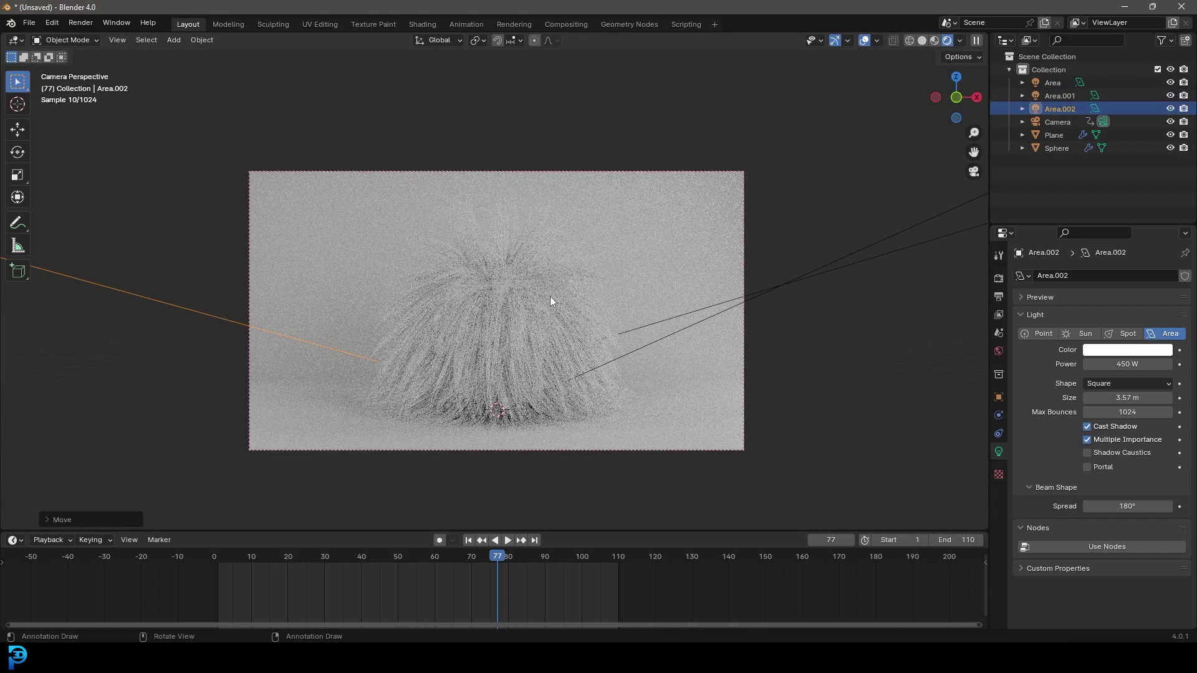
scroll(551, 226, "up", 2)
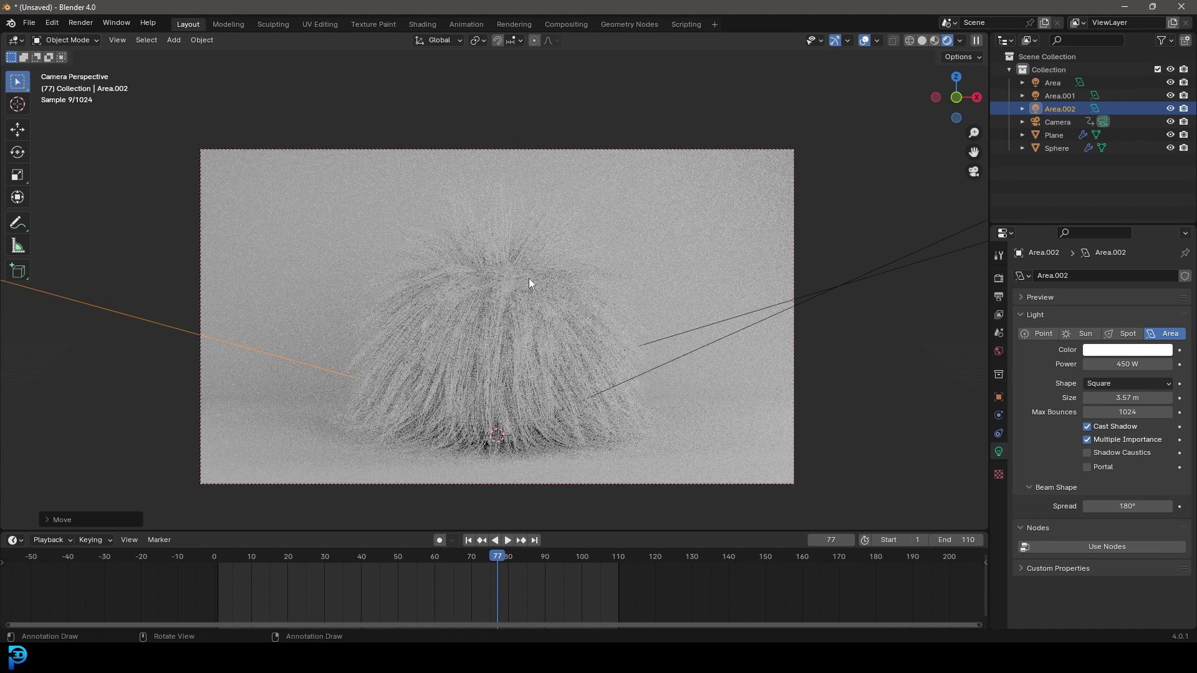
- Give the fur sphere a new orange material named 'furr'
key("z")
left_click(687, 264)
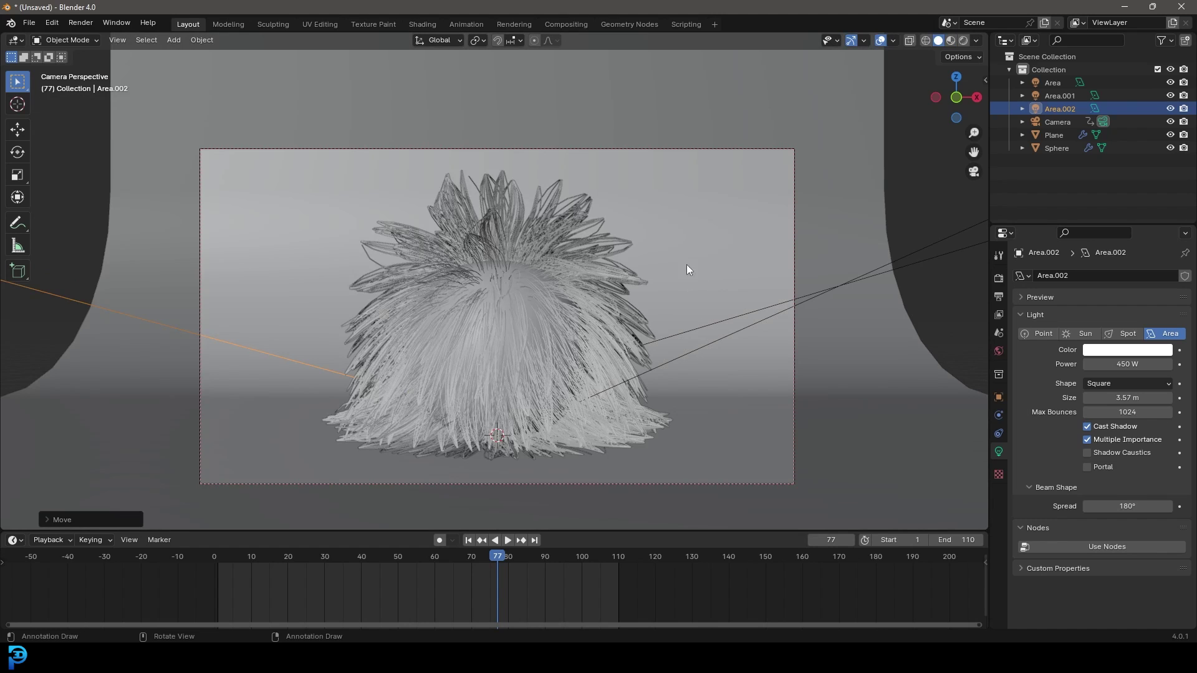
left_click(510, 276)
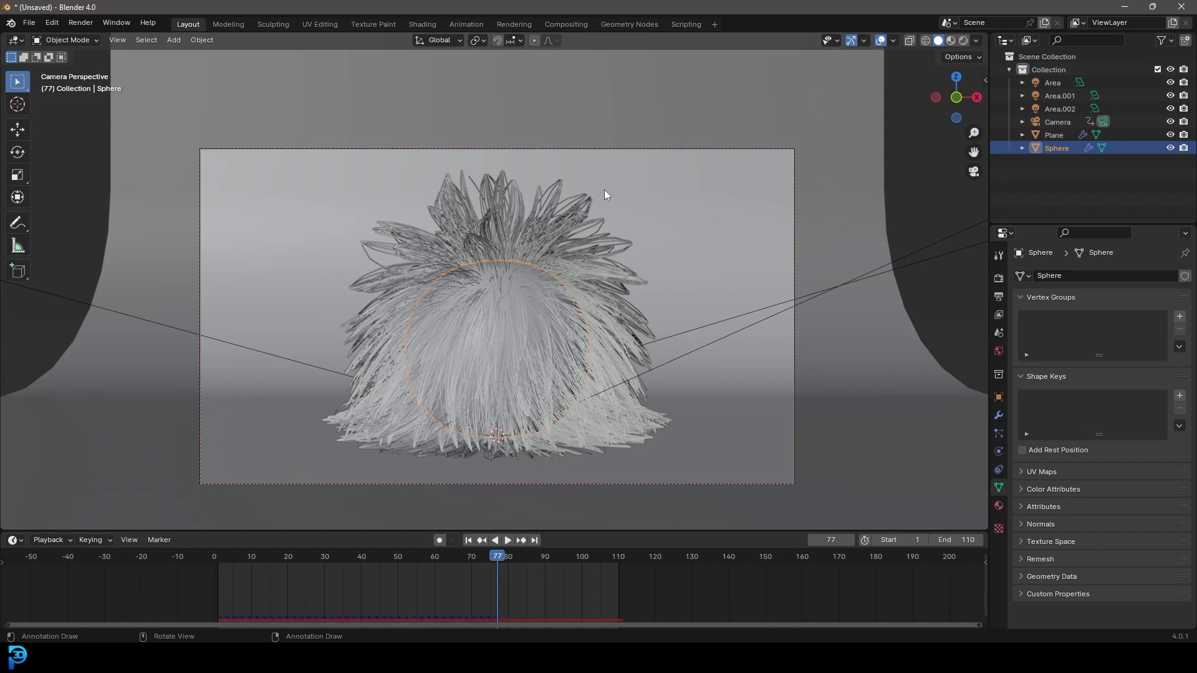
left_click(999, 506)
left_click(1100, 328)
key("ctrl+a")
key("BackSpace")
type("furr")
key("Return")
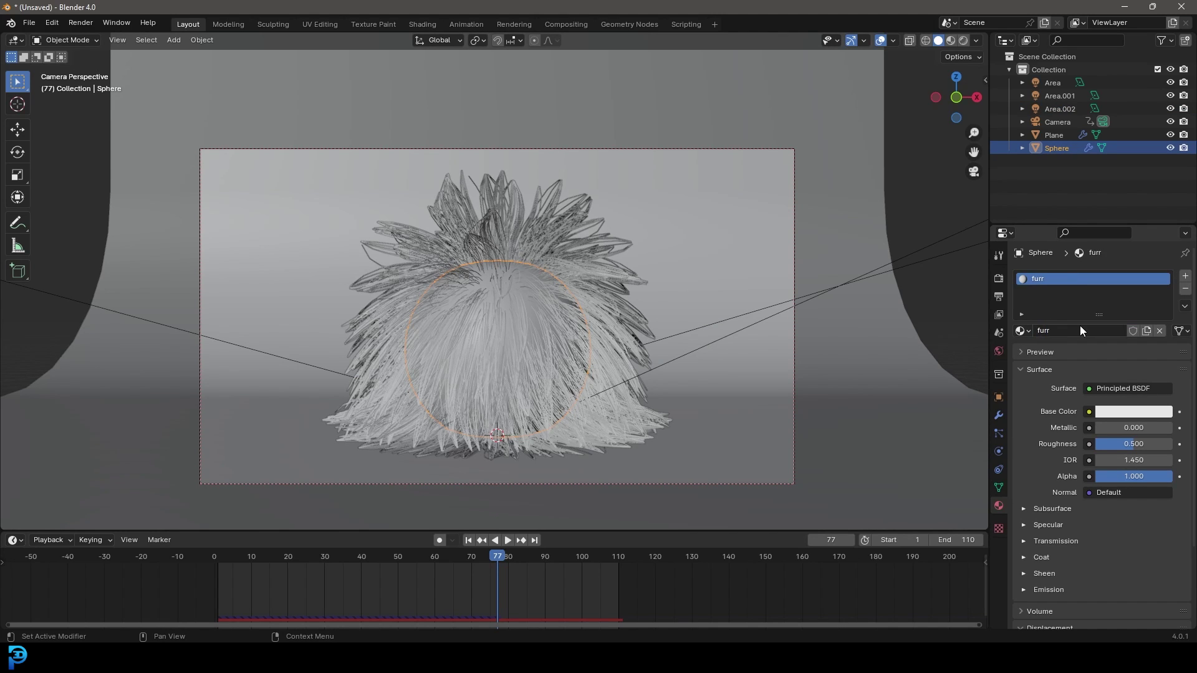
left_click(1120, 412)
left_click_drag(1087, 293, 1074, 303)
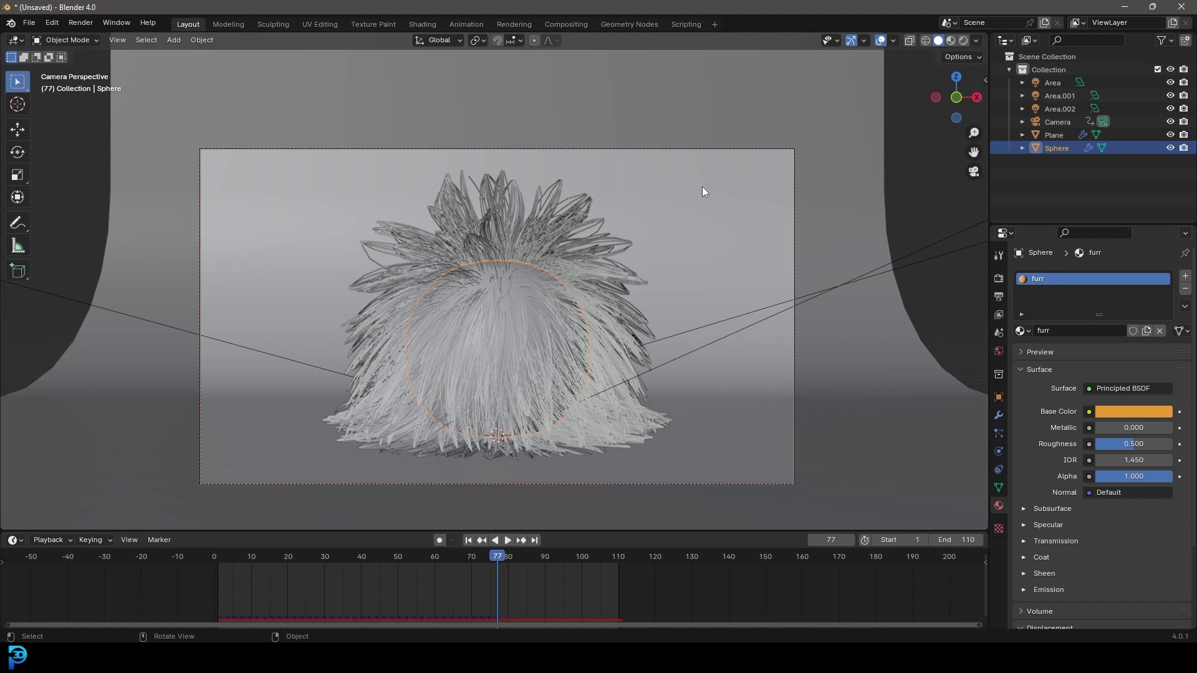
- Give the backdrop plane a new material with a saturated cyan base colour, previewed rendered
left_click(749, 96)
left_click(1128, 326)
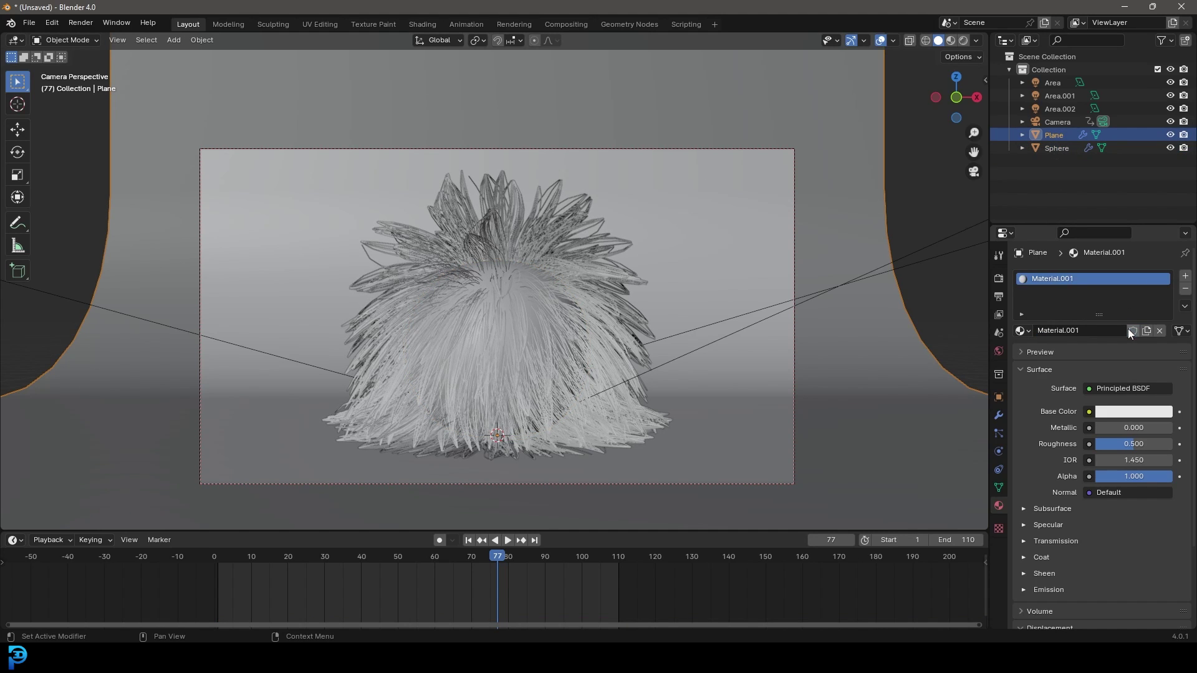
left_click(1113, 412)
left_click_drag(1098, 261, 1102, 265)
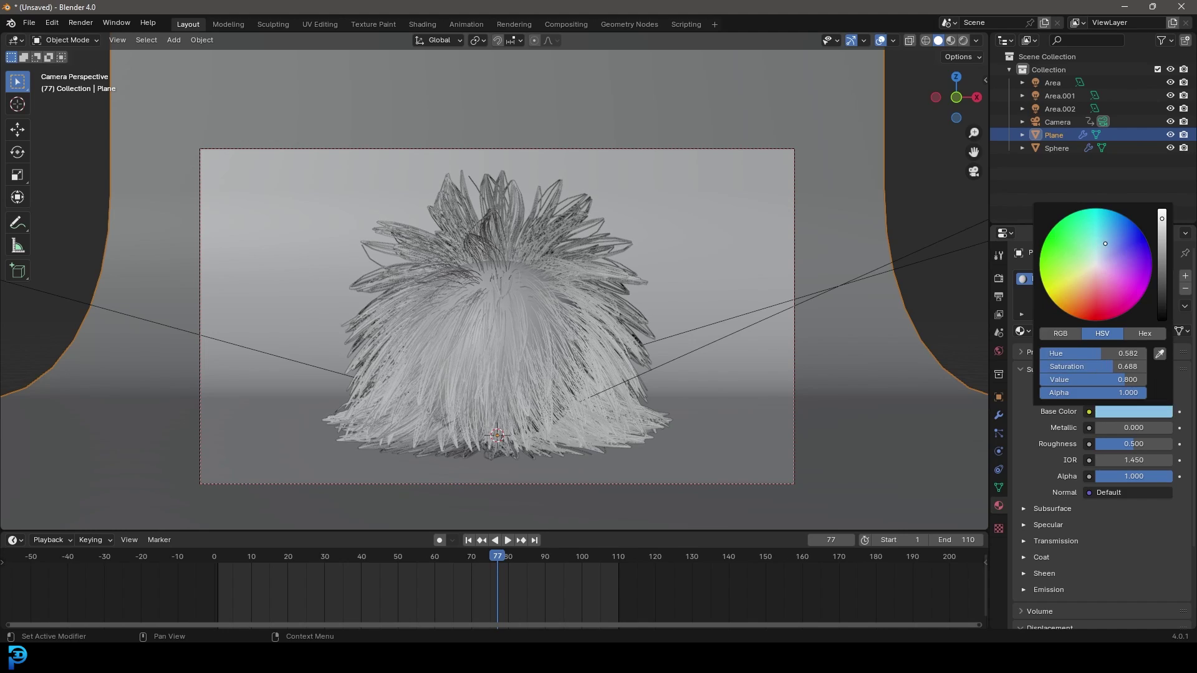
key("z")
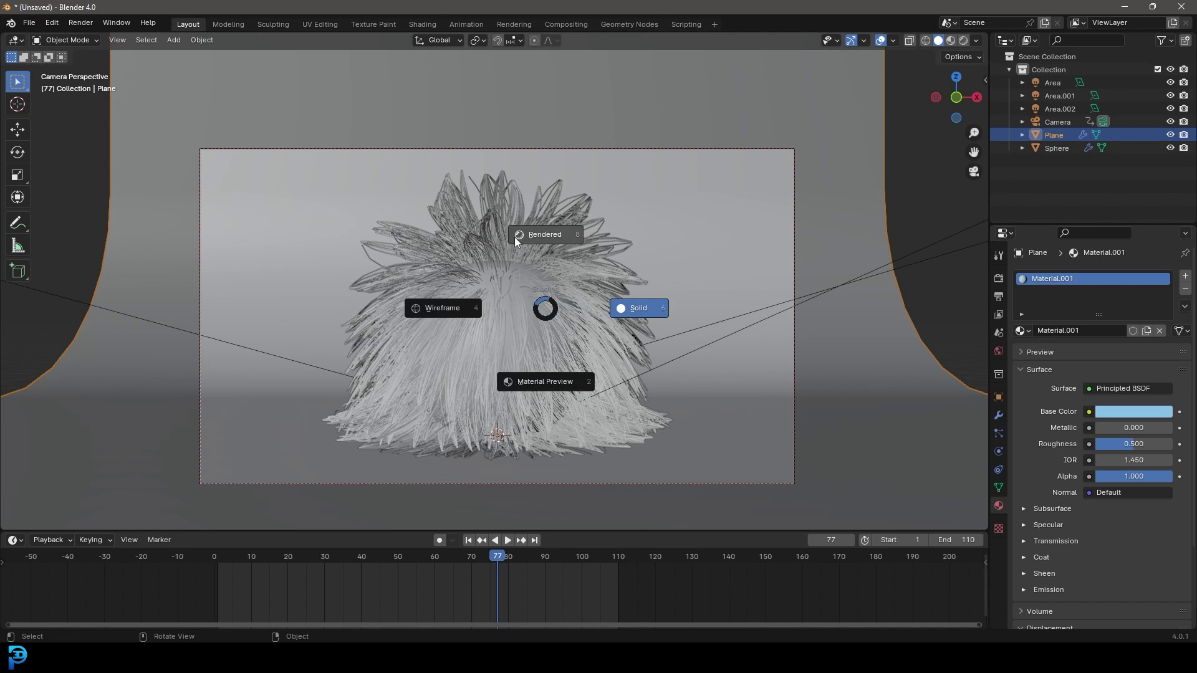
left_click(515, 236)
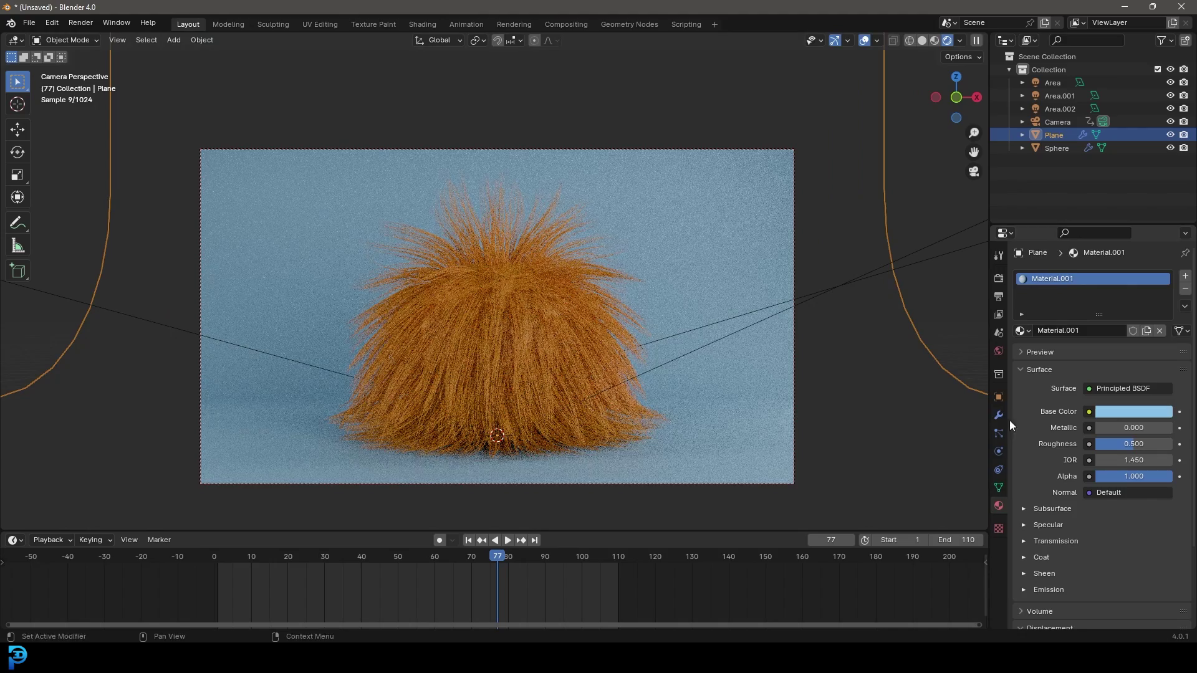
left_click(1122, 411)
left_click(1108, 220)
- Return to solid shading and reselect the fur sphere
key("z")
key("6")
scroll(574, 303, "up", 3)
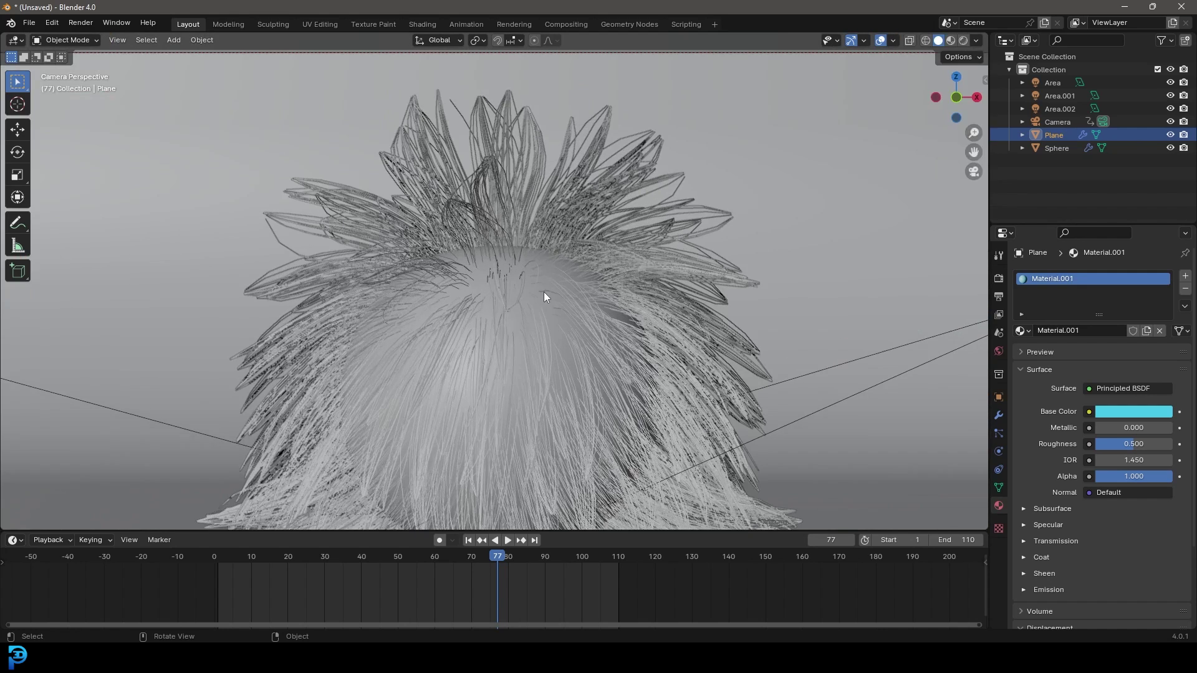
left_click(525, 267)
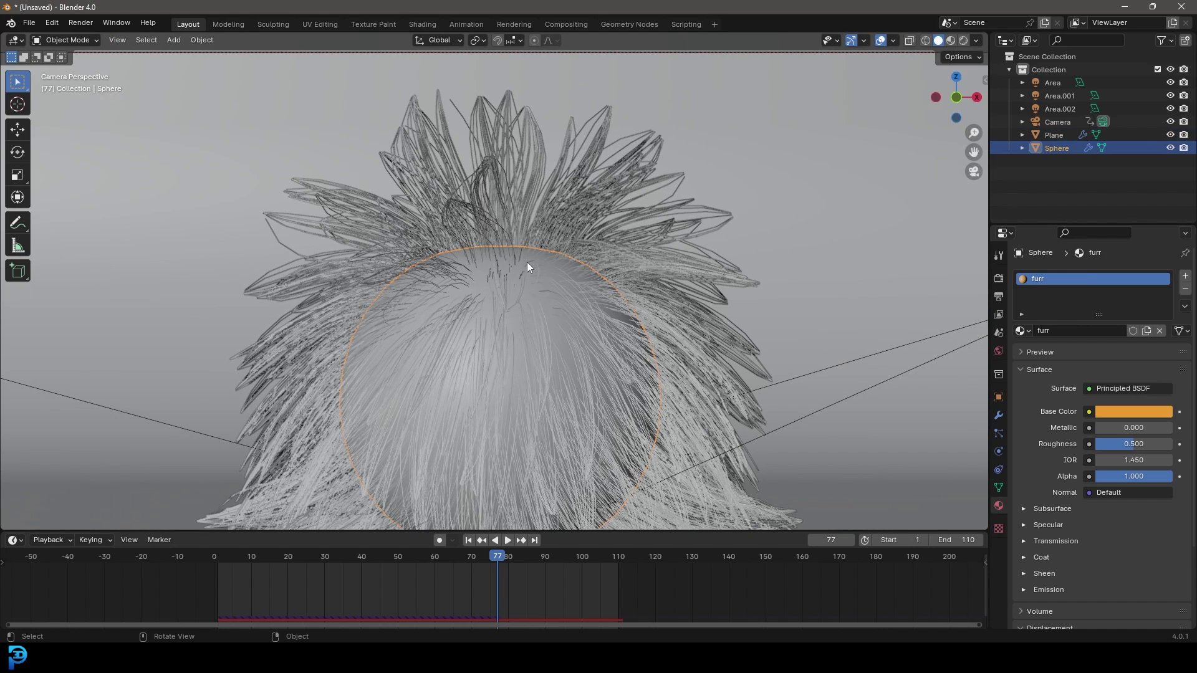
- Set the hair strands' root diameter to 0.4 m in the sphere's particle settings
left_click(998, 435)
scroll(1079, 369, "down", 15)
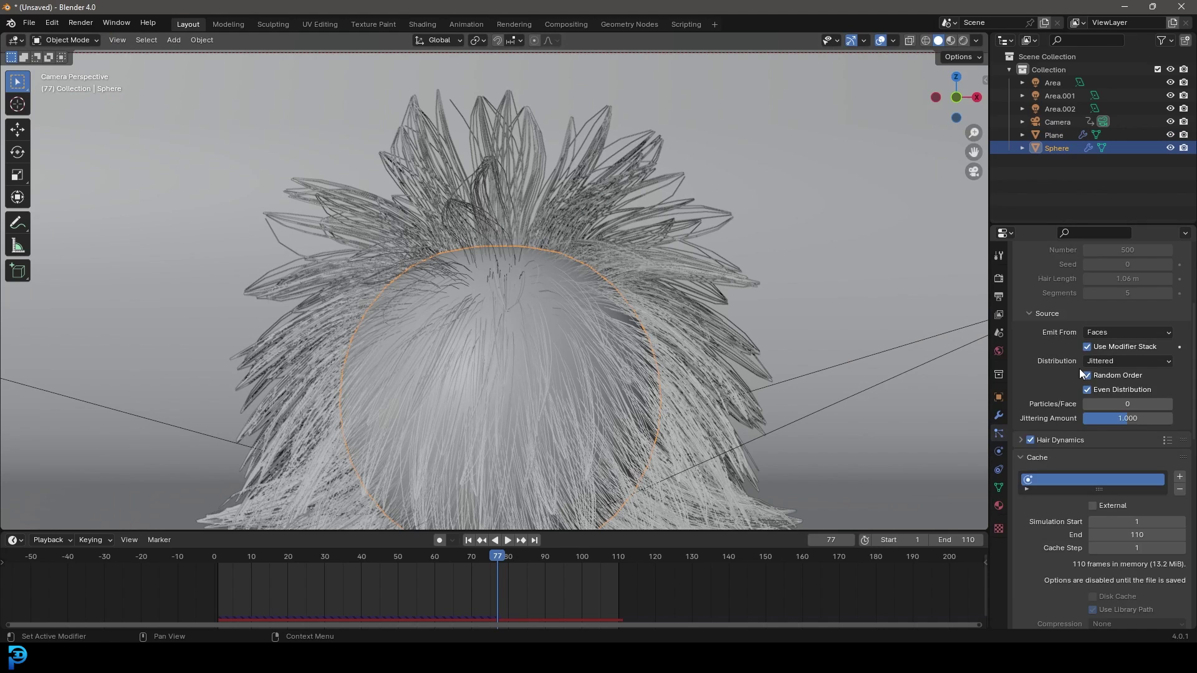
scroll(1068, 479, "down", 8)
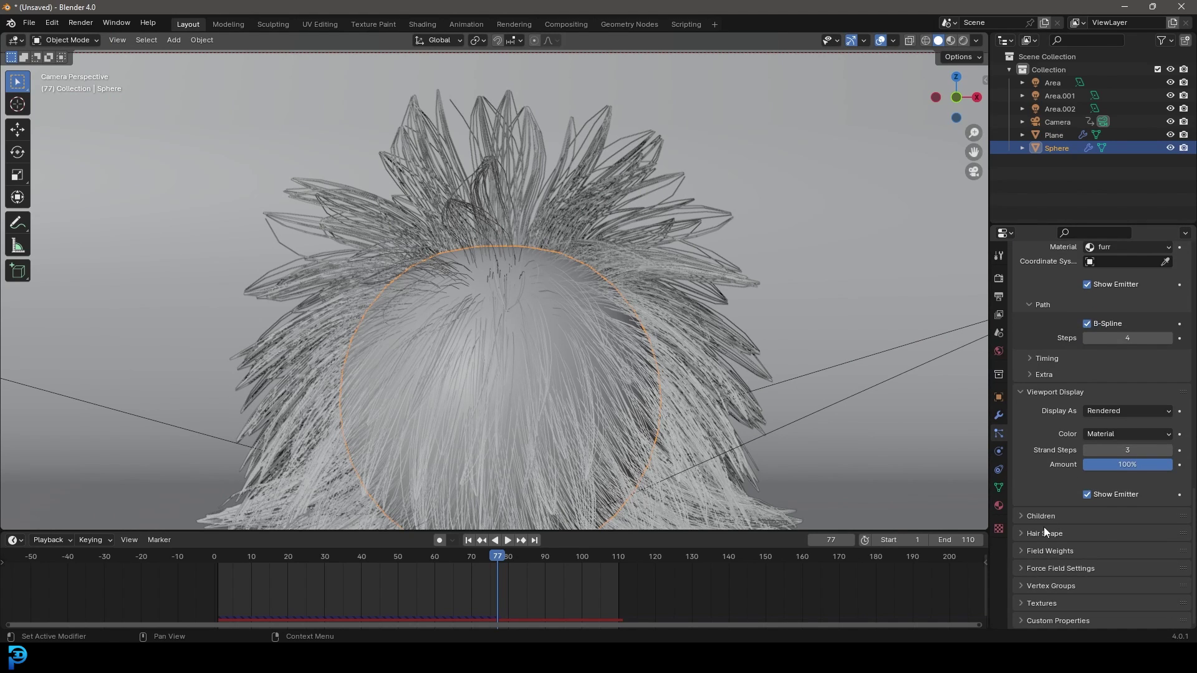
scroll(1048, 419, "up", 10)
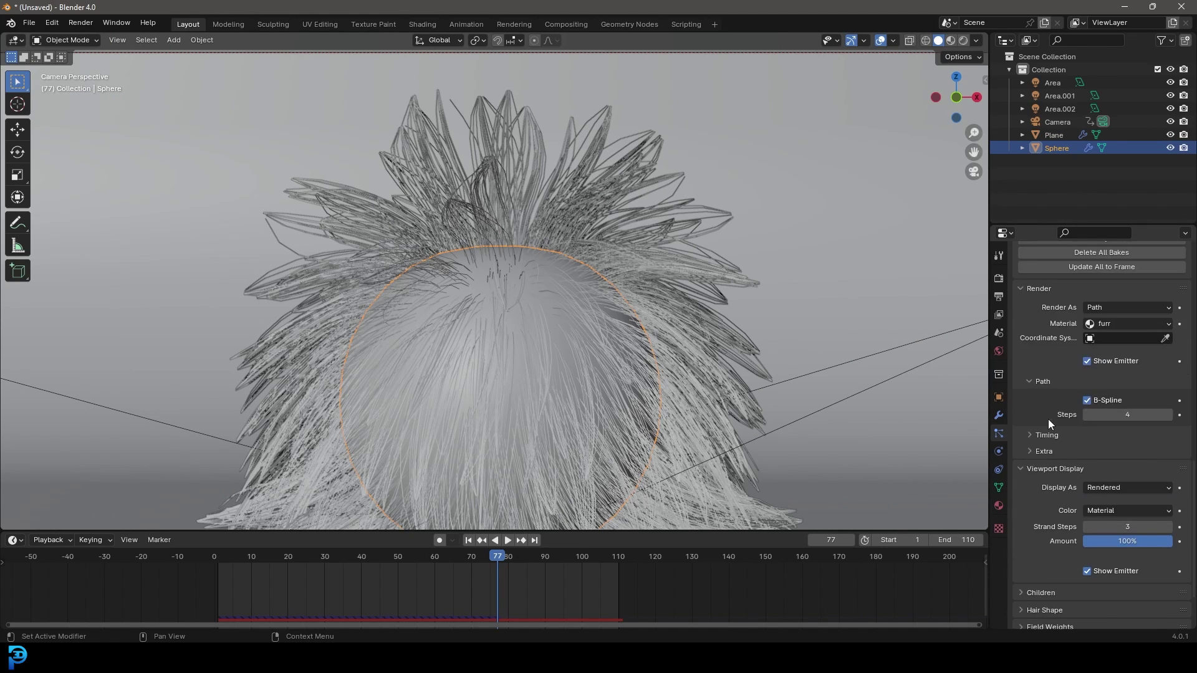
scroll(1053, 435, "down", 10)
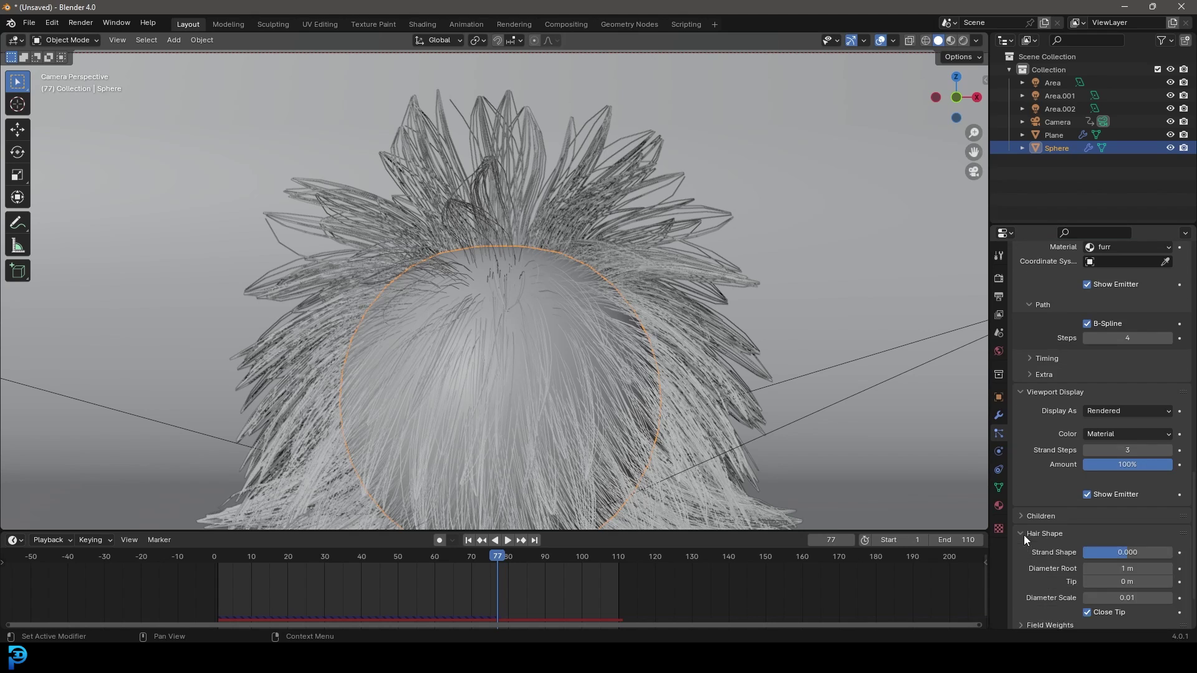
left_click(1126, 485)
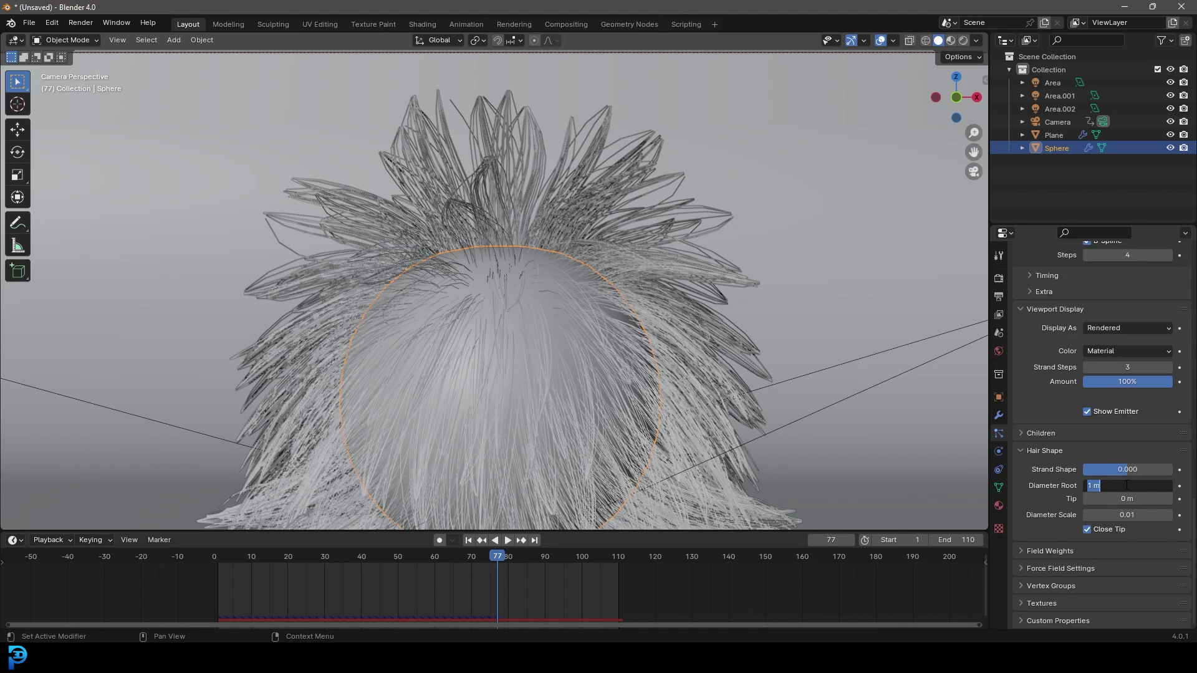
type("0.4")
key("Return")
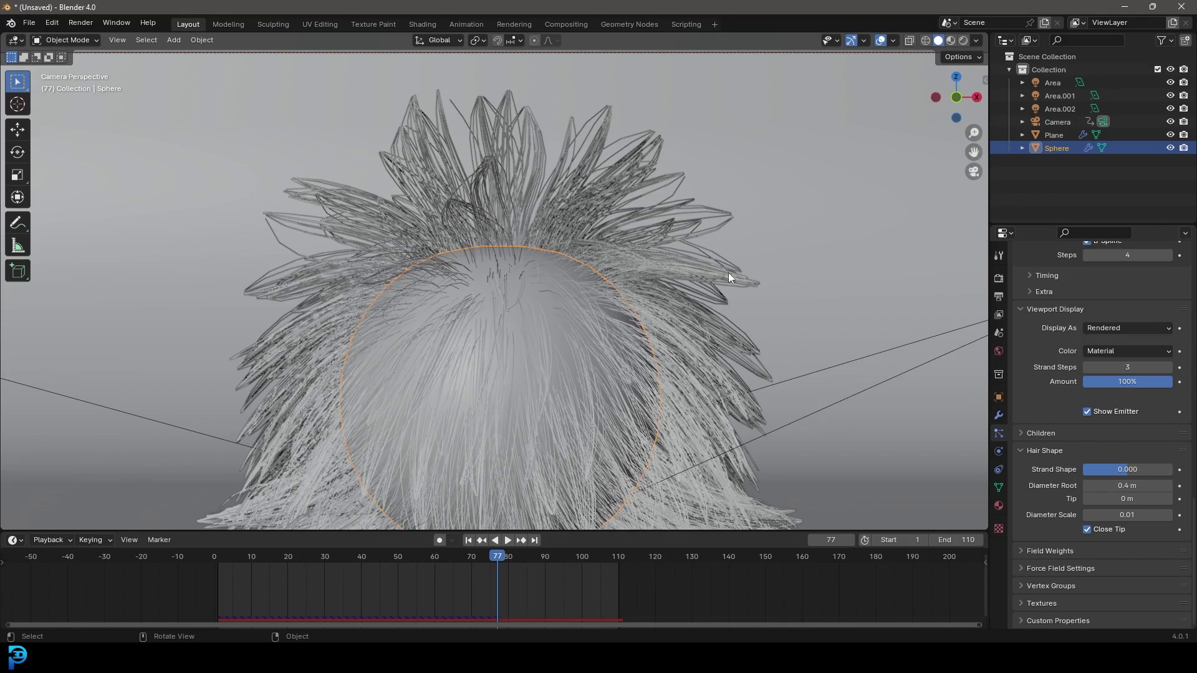
- Preview the thinner fur in rendered shading, return to solid, and save the file
key("ctrl+s")
left_click(916, 107)
key("z")
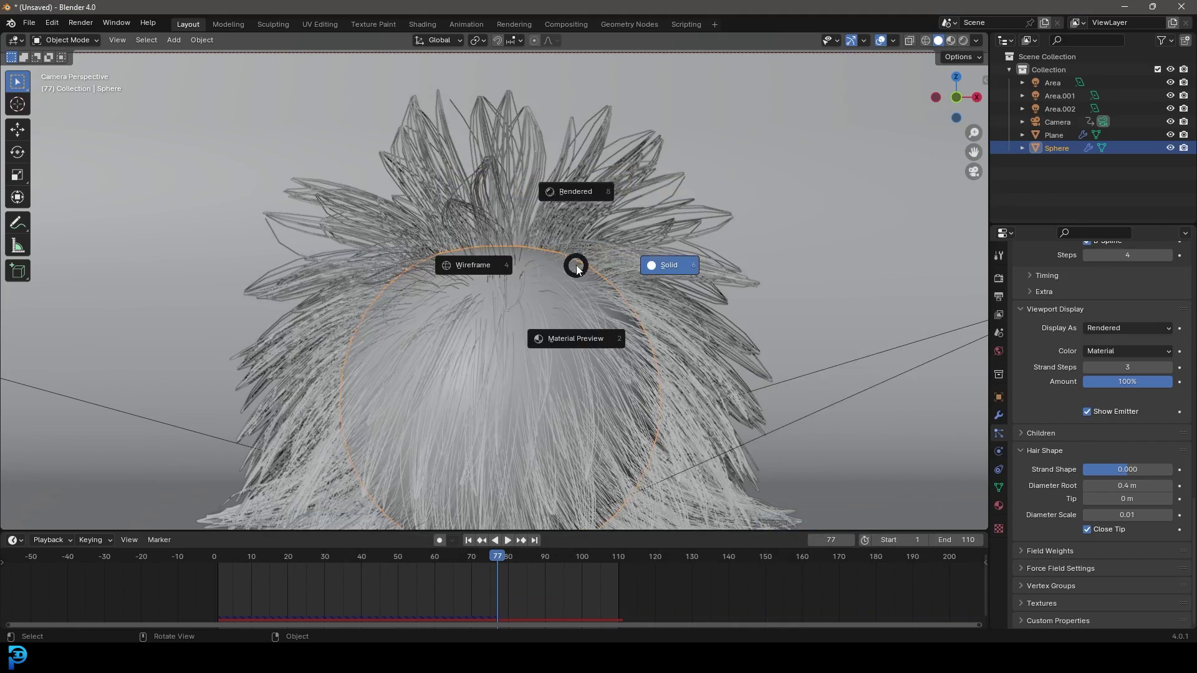
left_click(694, 221)
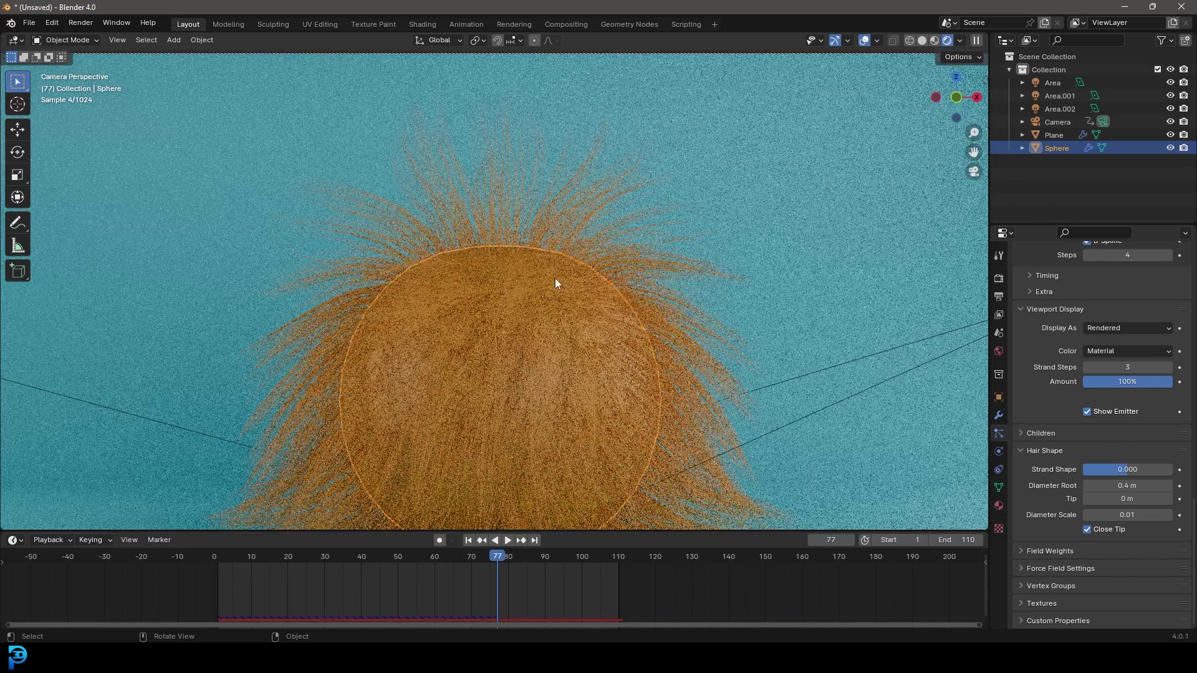
key("z")
left_click(637, 310)
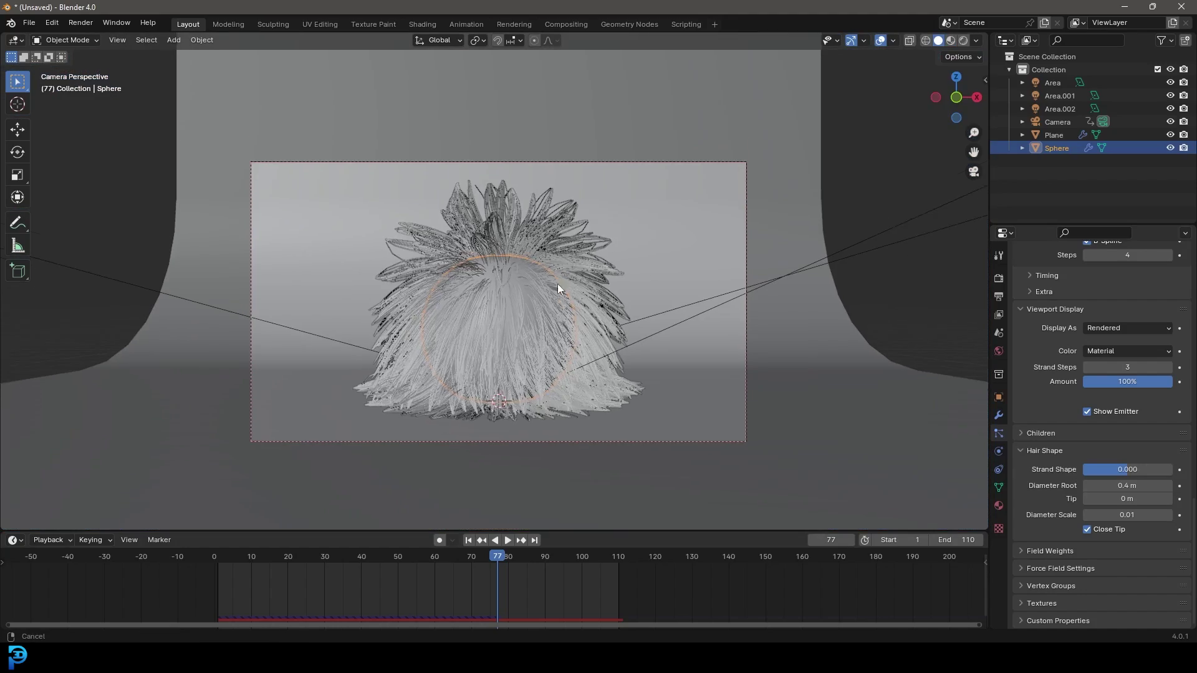
key("ctrl+s")
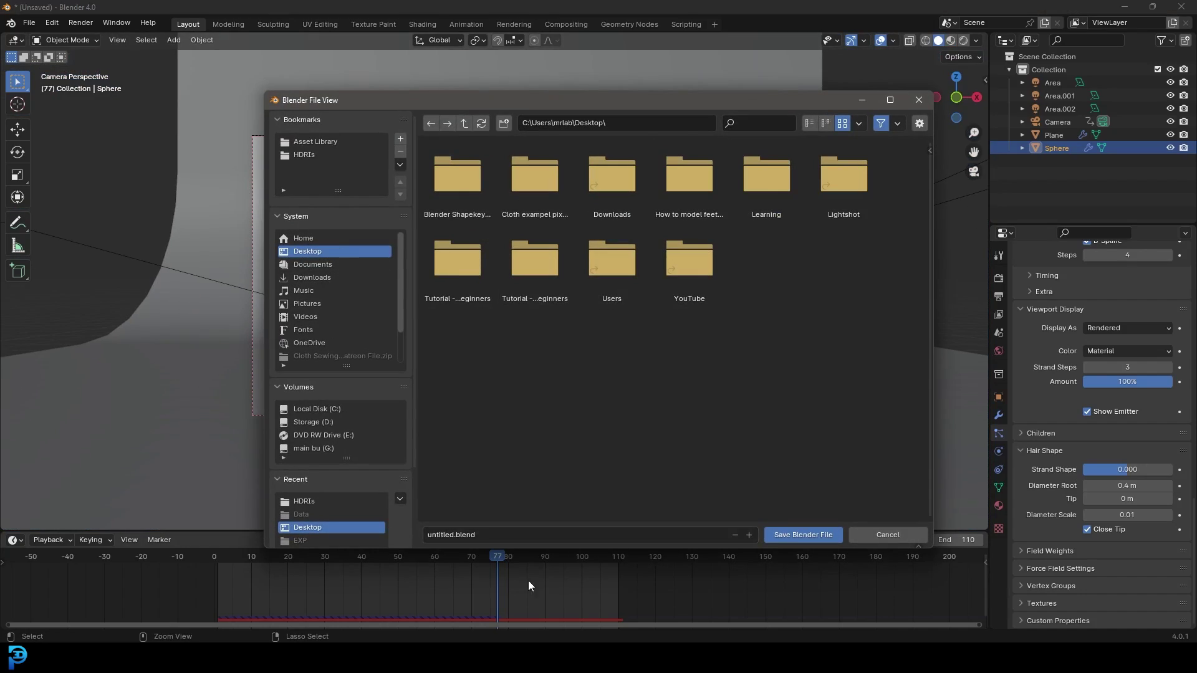
- Save as untitled.blend, then copy the left area light to sit above the sphere, aimed down
left_click(793, 537)
middle_click_drag(668, 361, 294, 255)
left_click(293, 260)
middle_click_drag(371, 267, 360, 286)
key("shift+d")
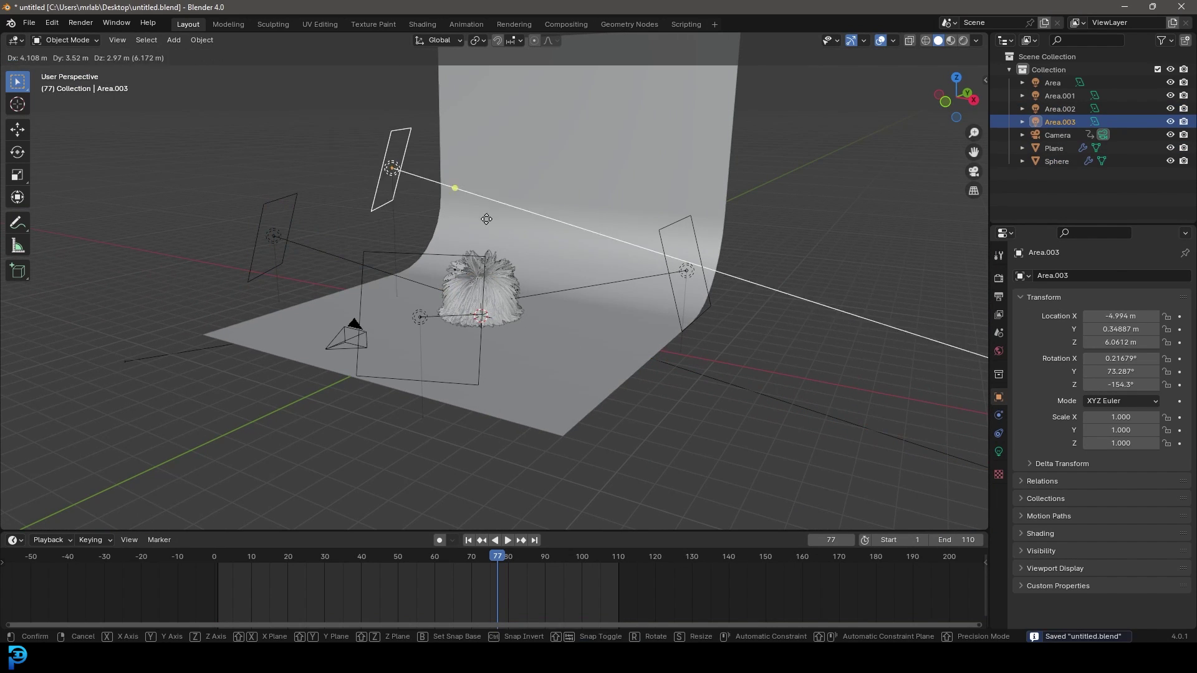
left_click(528, 202)
key("r")
left_click(384, 417)
key("g")
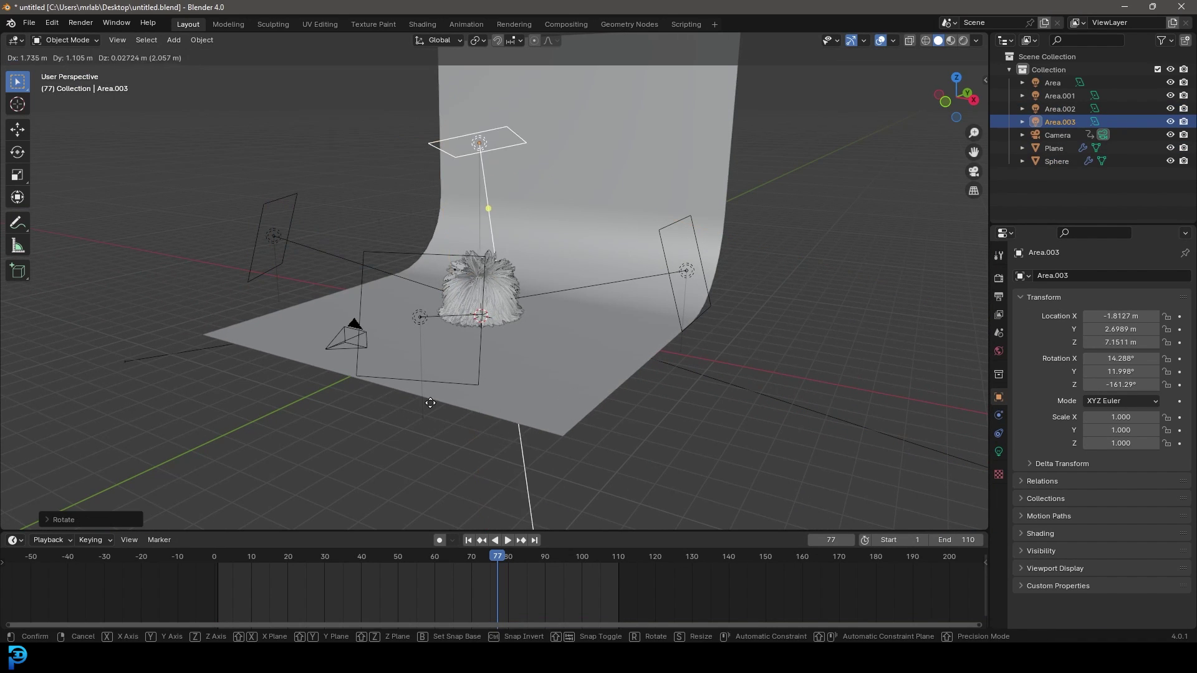
left_click(422, 404)
- Check the new lighting rendered through the camera, then rewind and play the animation
key("KP_0")
key("z")
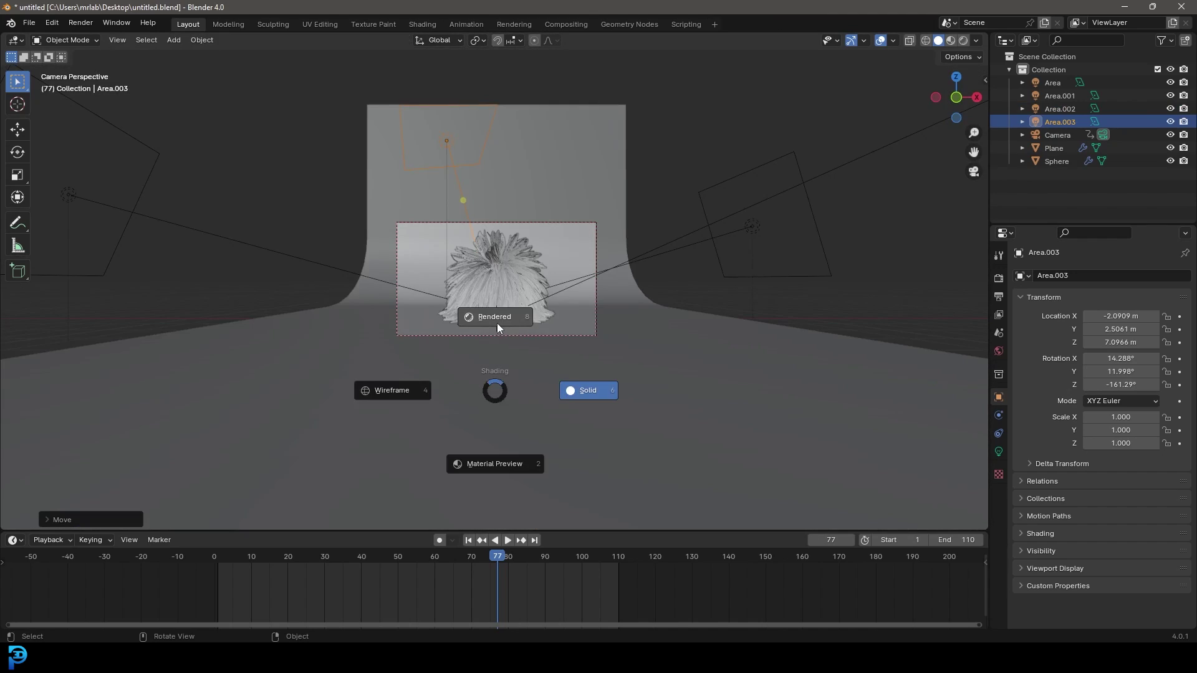
left_click(496, 323)
scroll(571, 297, "up", 4)
key("z")
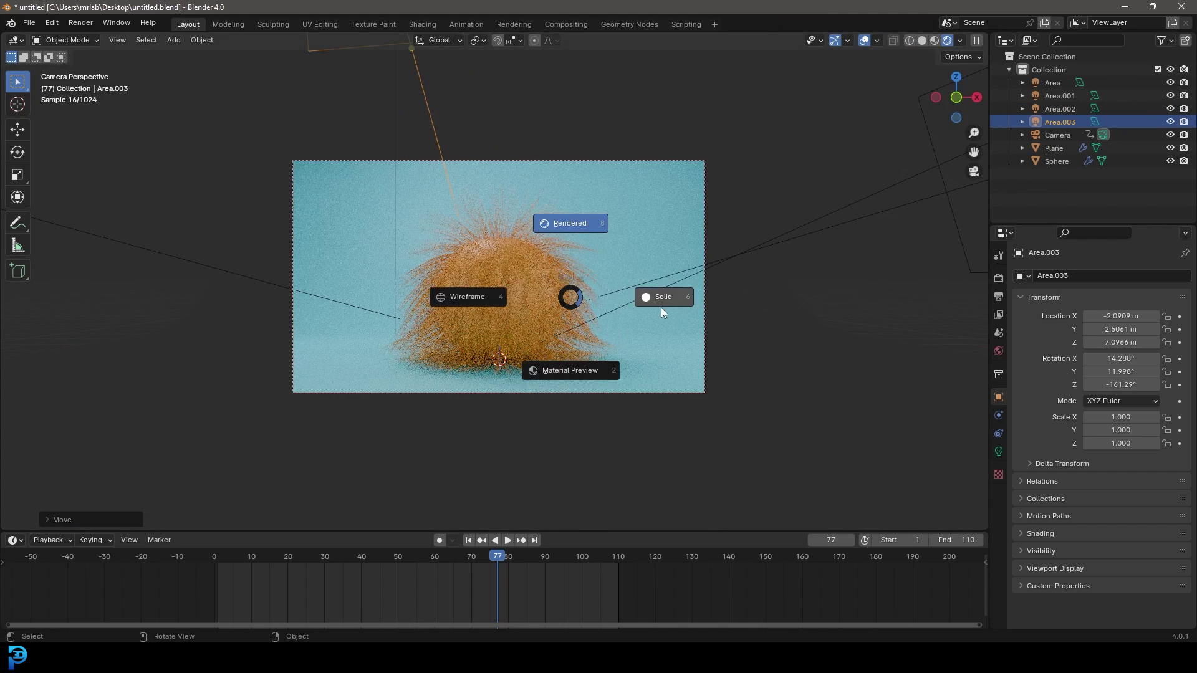
left_click(661, 308)
left_click_drag(495, 559, 516, 589)
key("space")
key("space")
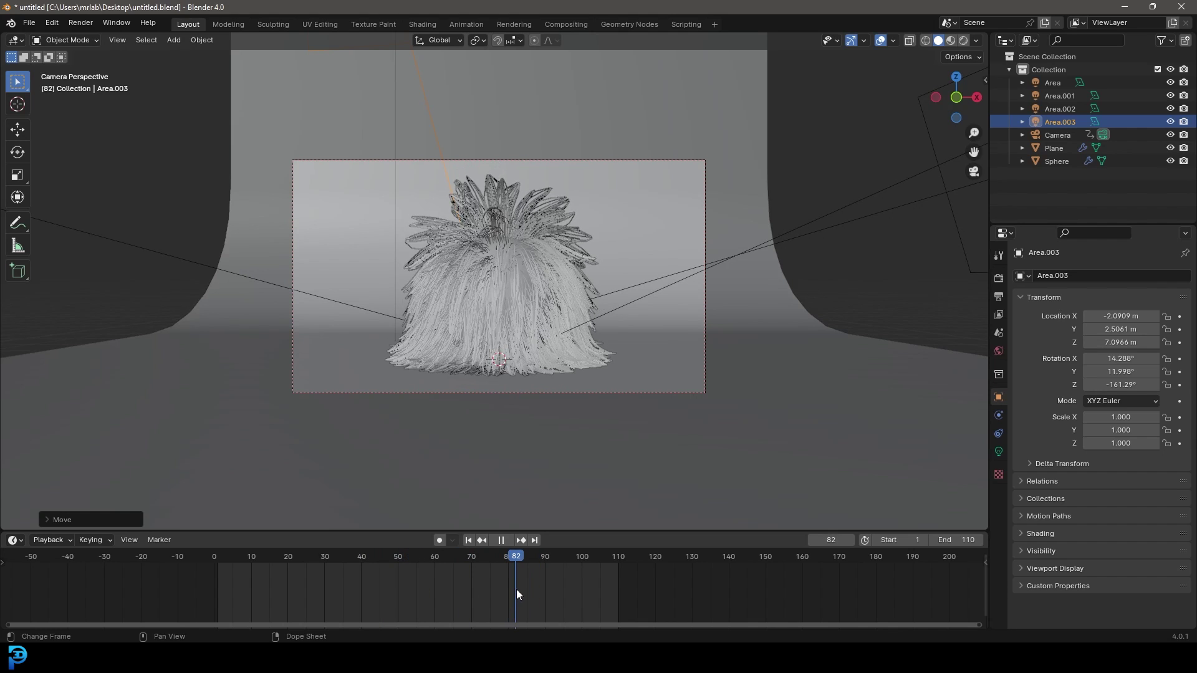
- Render frame 82 as a still image, inspect the top tuft, and close the render window
left_click(80, 23)
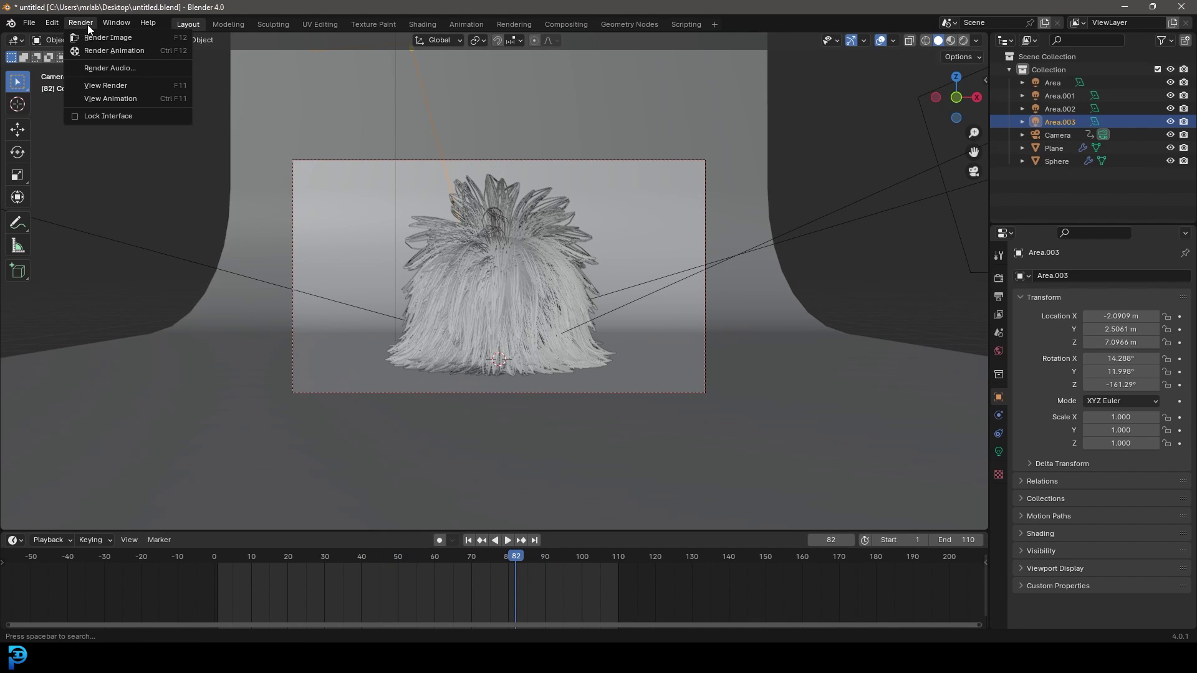
left_click(143, 35)
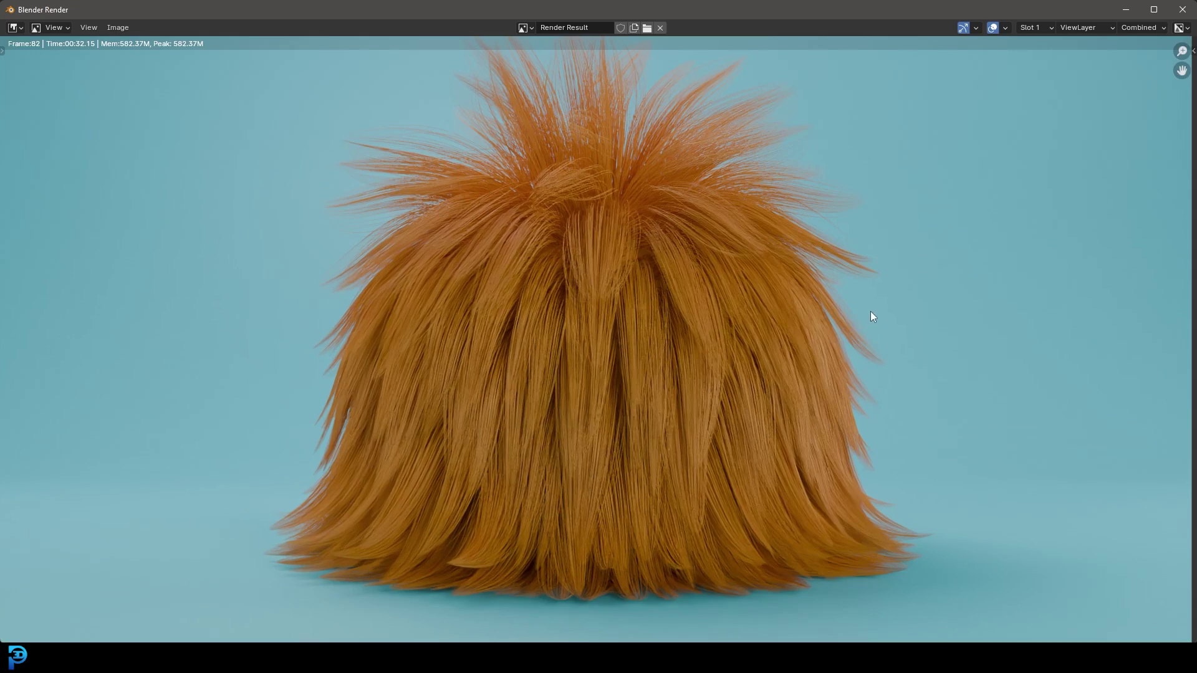
scroll(588, 320, "up", 5)
middle_click_drag(400, 224, 488, 462)
scroll(527, 448, "down", 6)
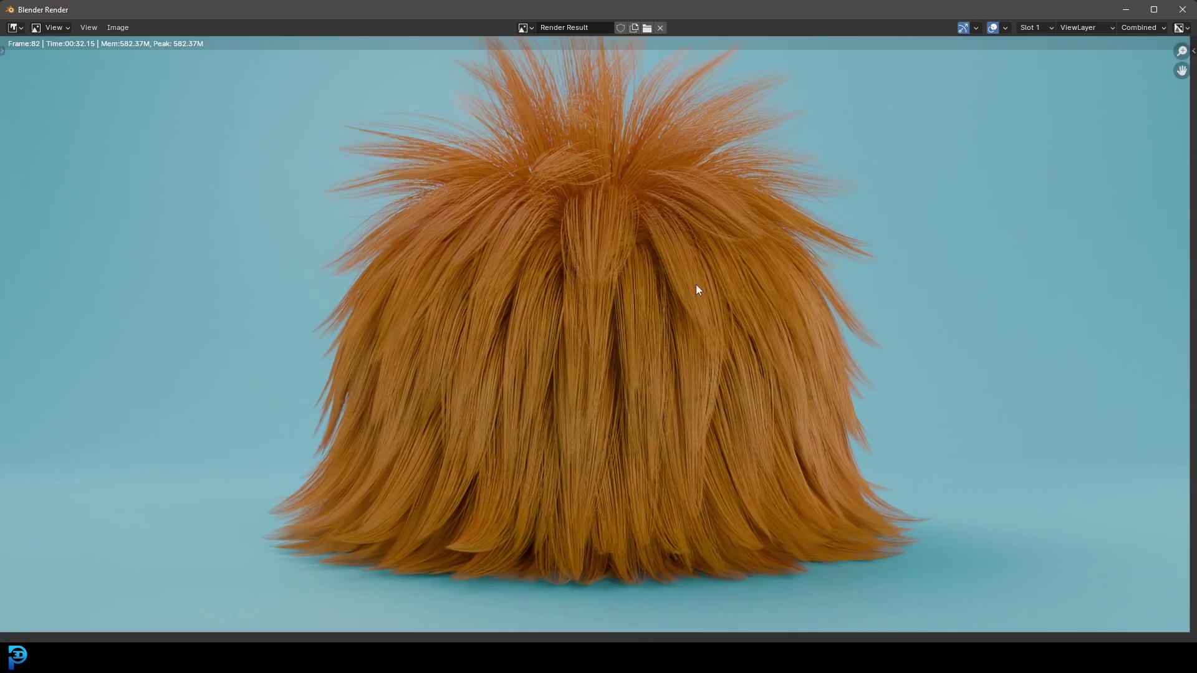
left_click(1181, 9)
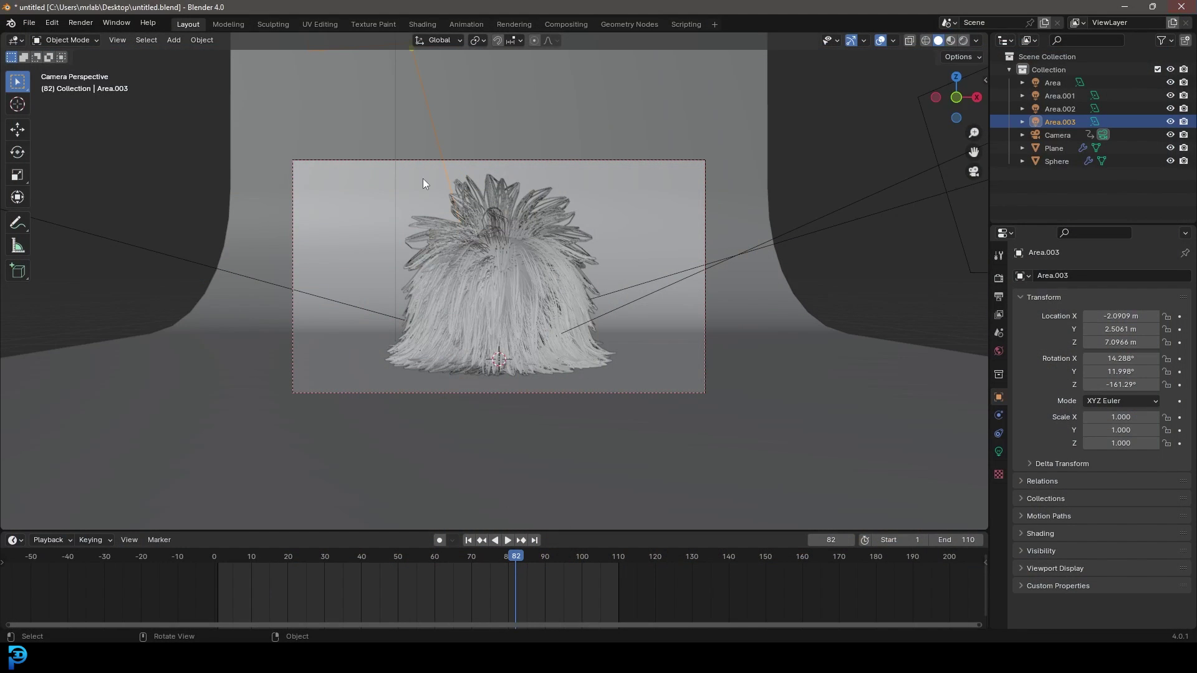
- Set the render output folder to the Desktop
left_click(997, 298)
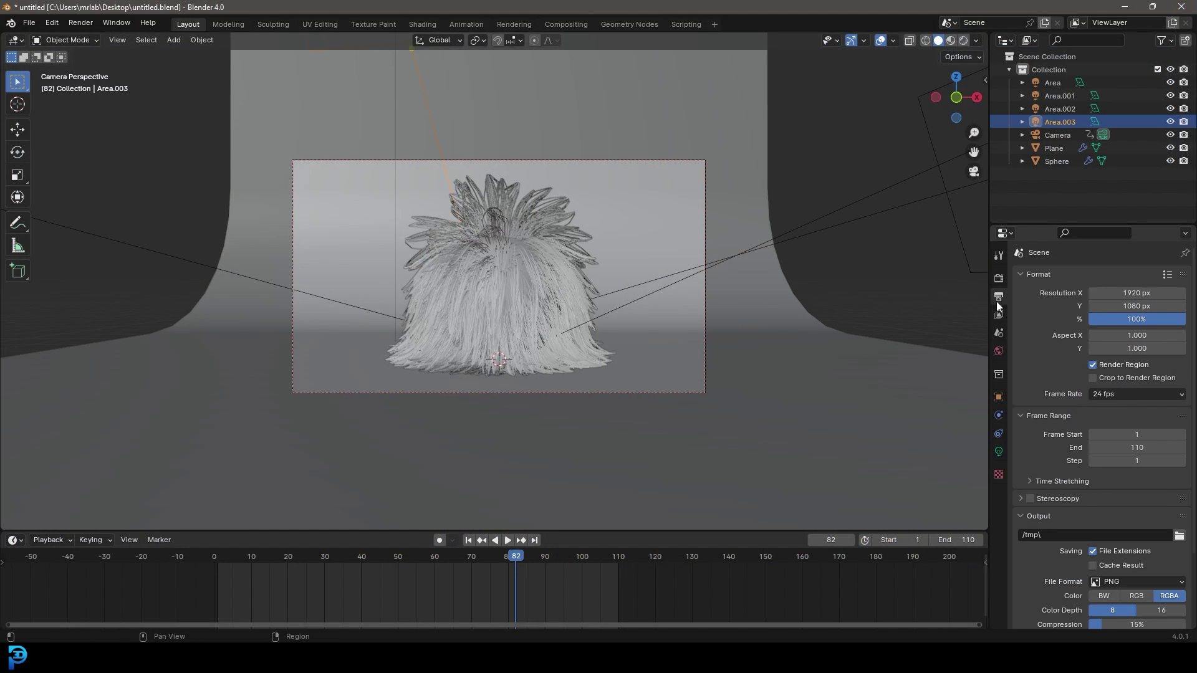
left_click(1178, 536)
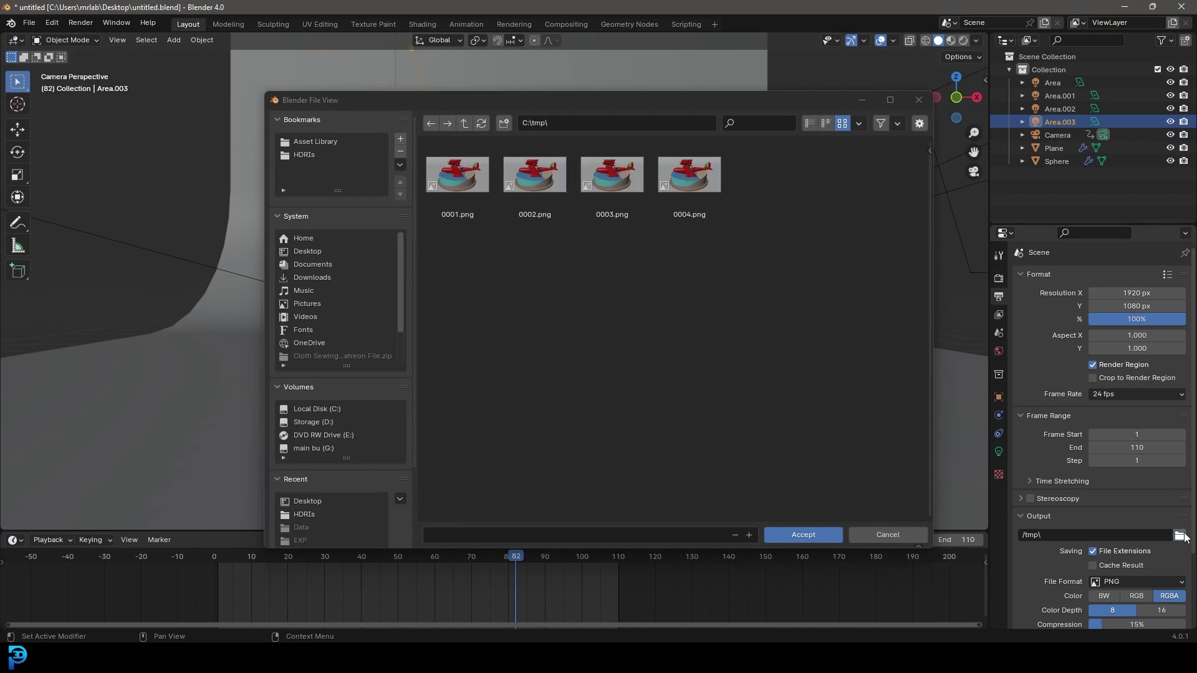
left_click(310, 252)
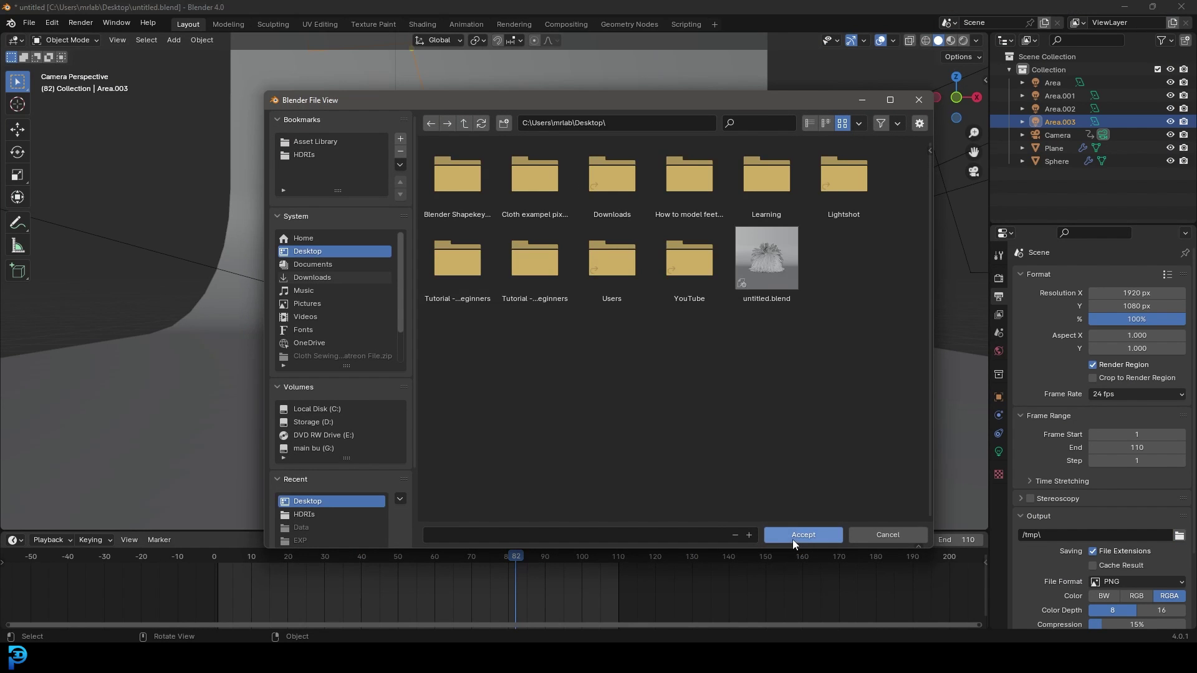
left_click(792, 540)
- Set the output file format to FFmpeg Video with an MPEG-4 container
scroll(1097, 497, "down", 3)
left_click(1131, 492)
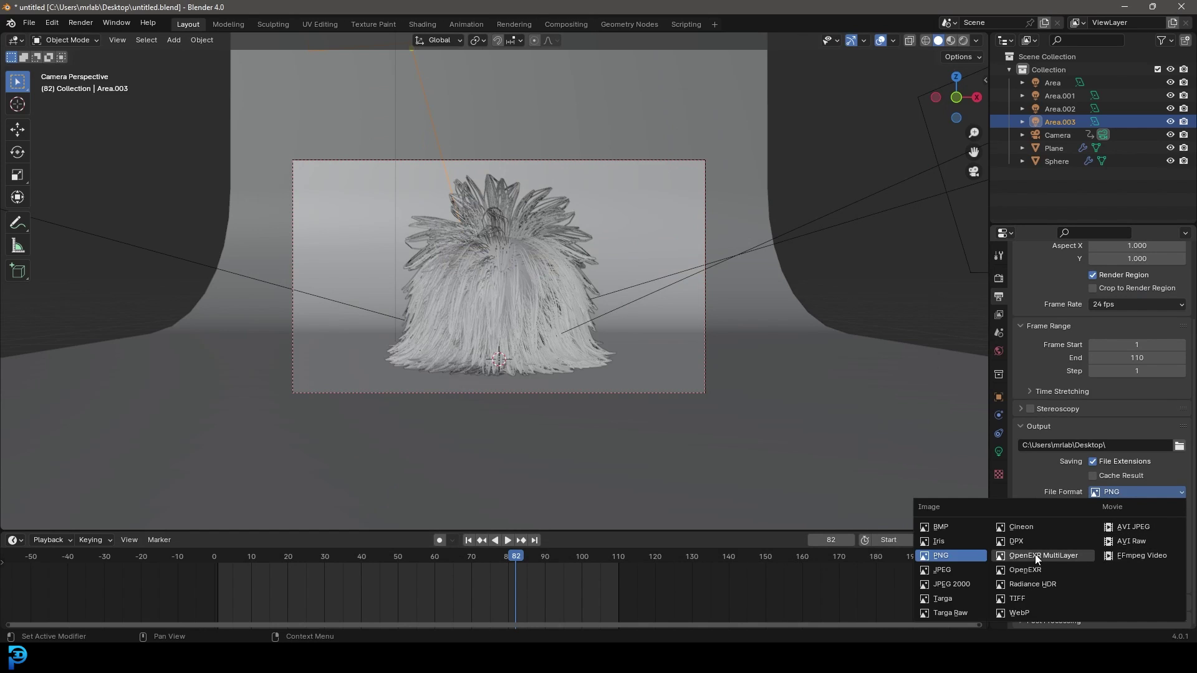
left_click(1151, 558)
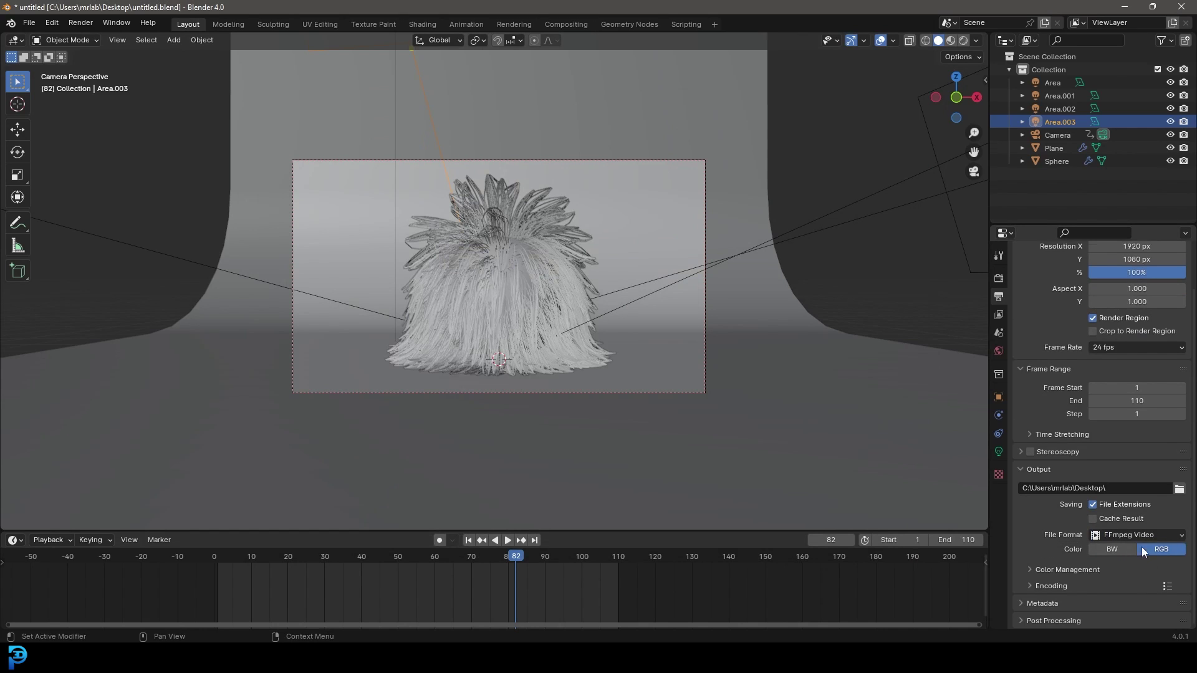
left_click(1037, 588)
scroll(1072, 527, "down", 4)
left_click(1110, 505)
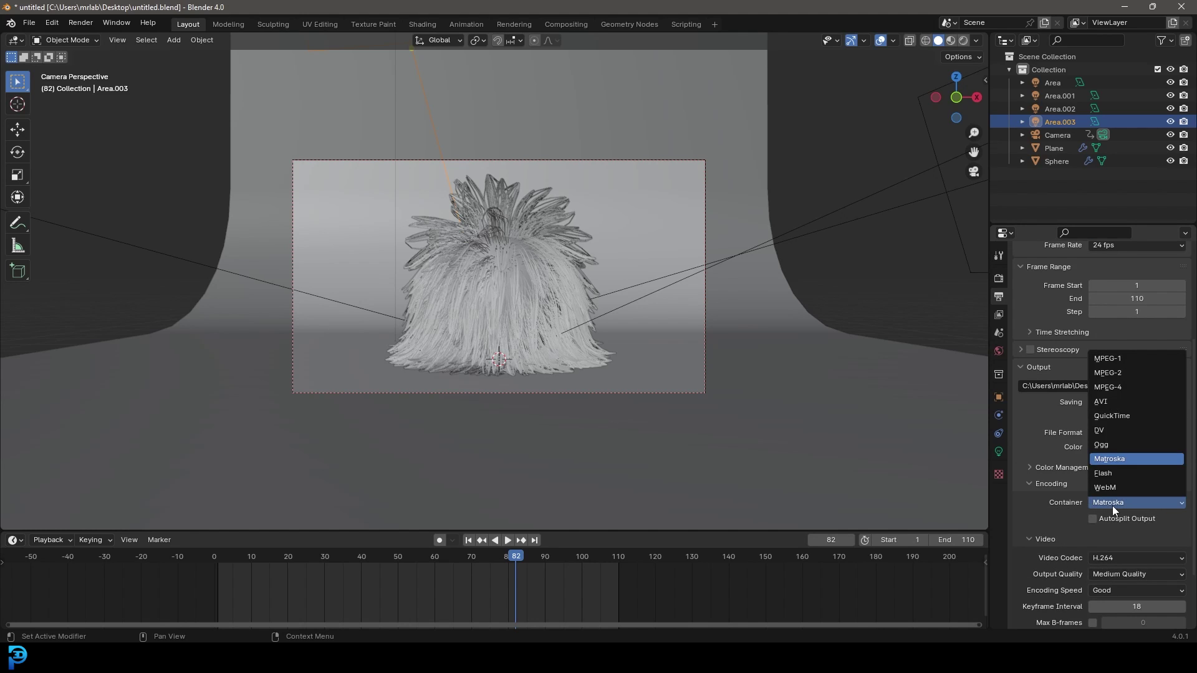
left_click(1125, 389)
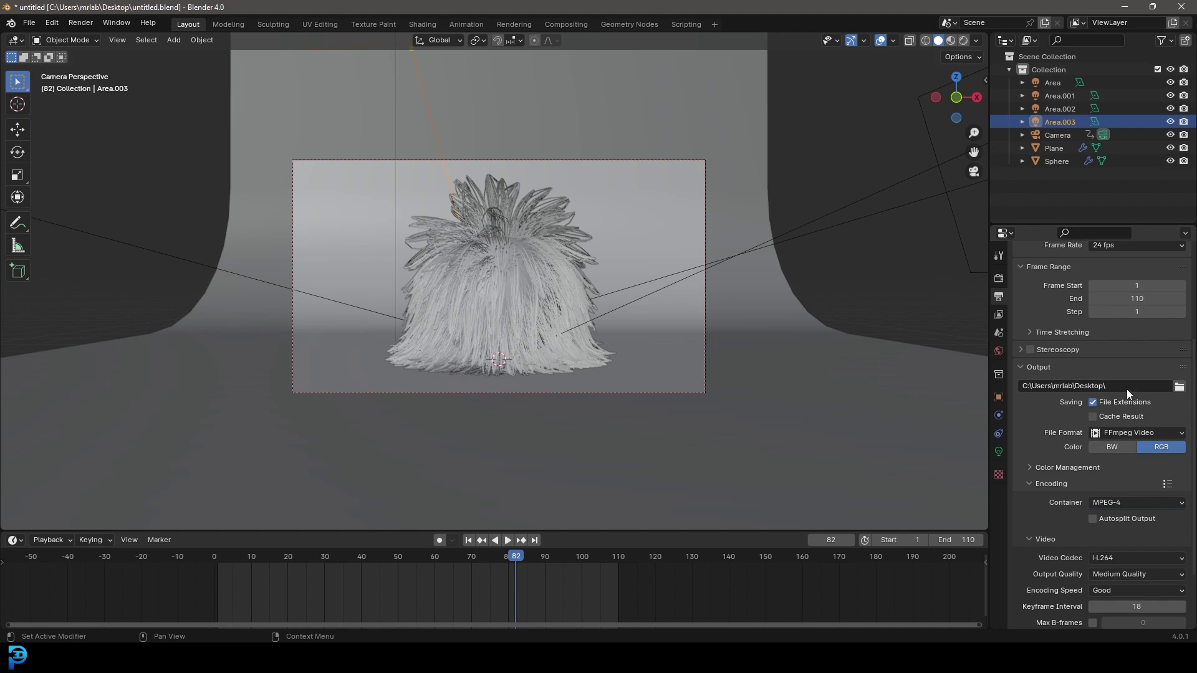
left_click(82, 23)
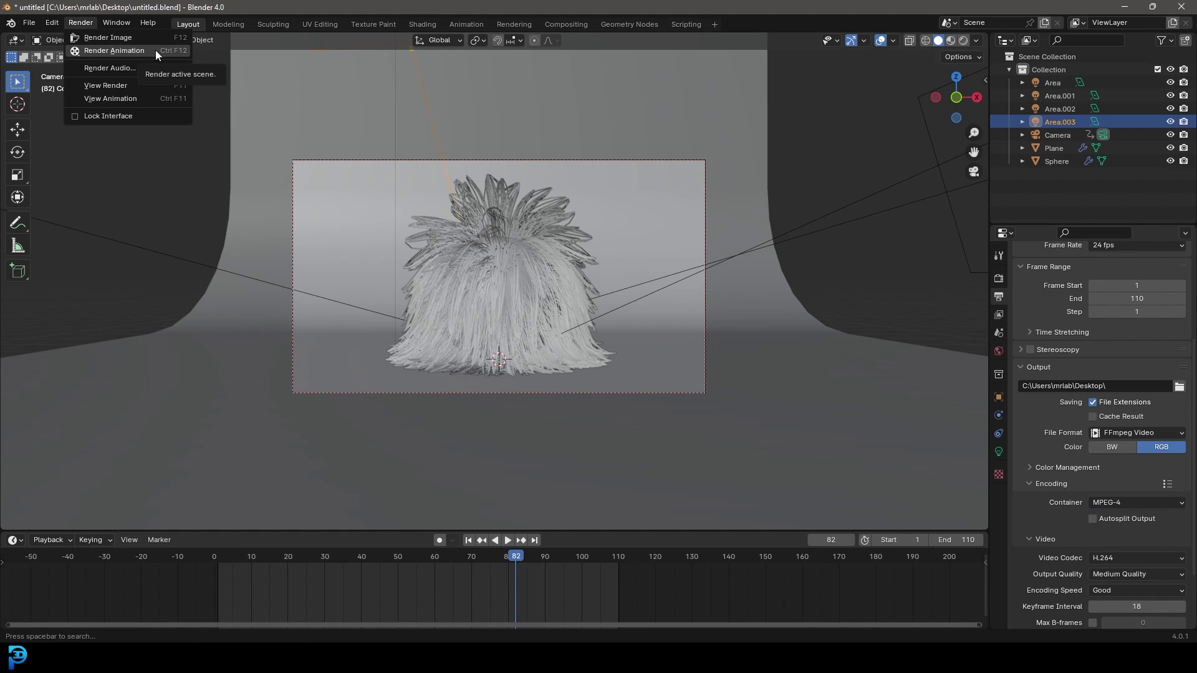